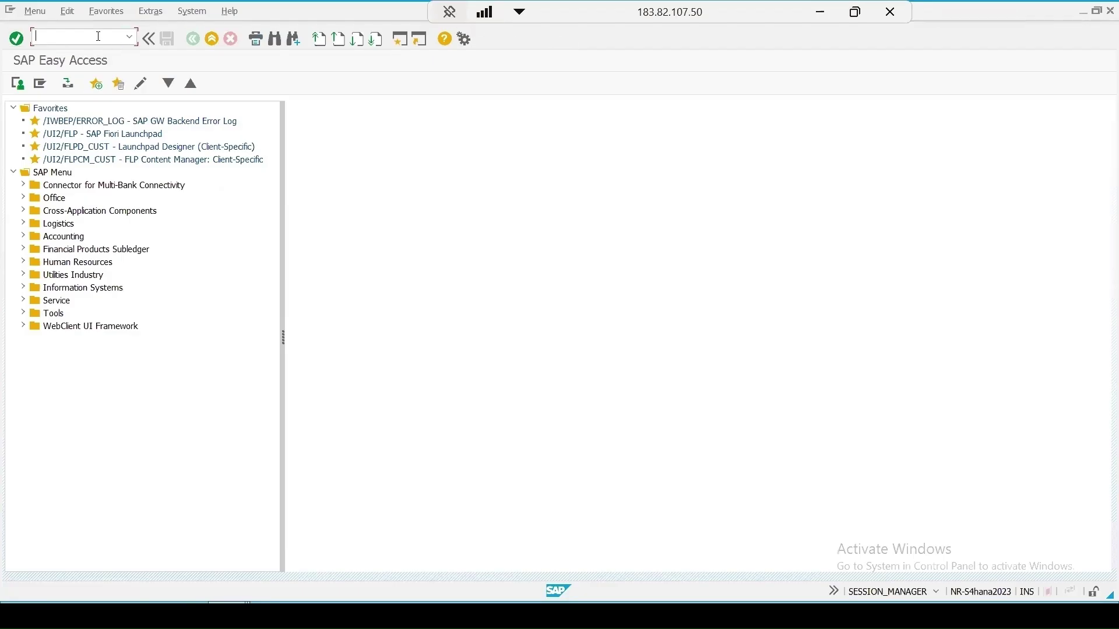
Step: Open material 6667071 for changing in transaction MM02 with plant 1000
text(mm02)
key(Return)
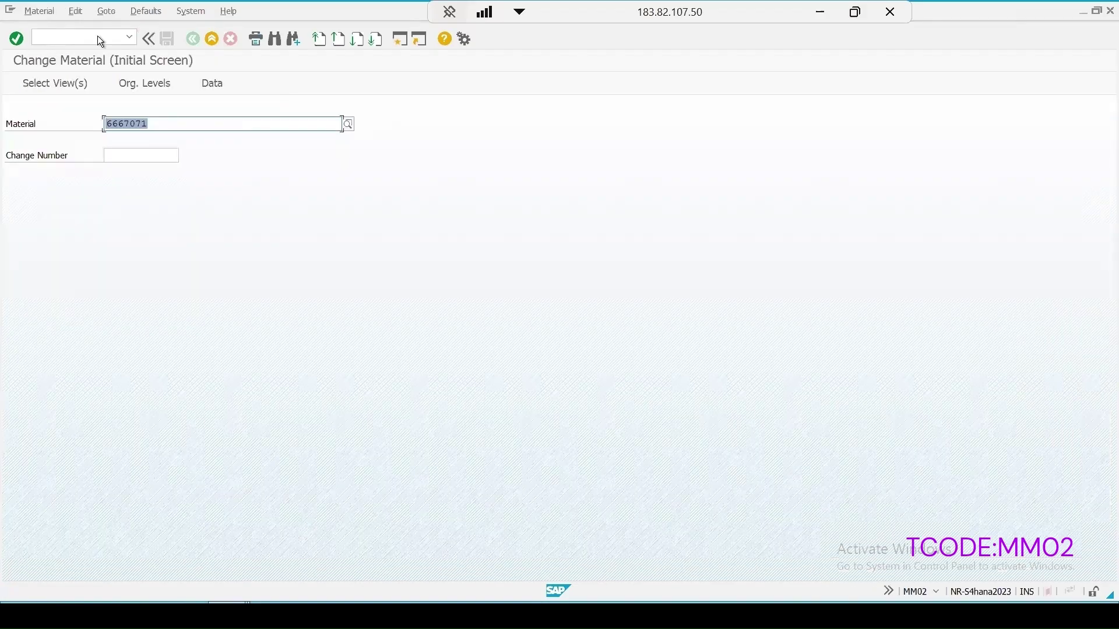
key(Return)
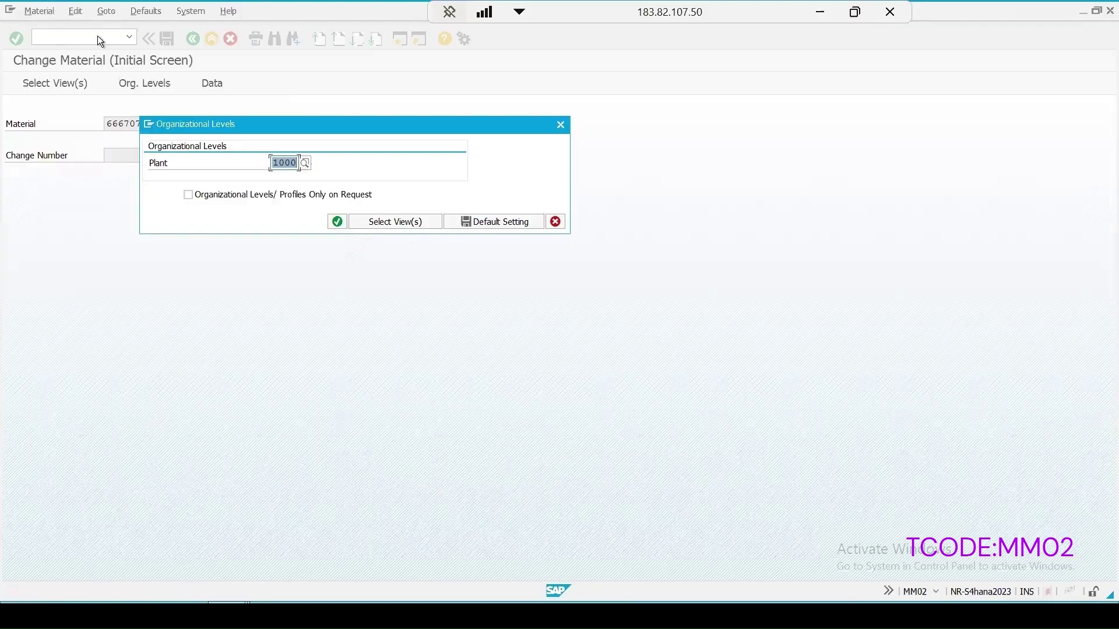
key(Return)
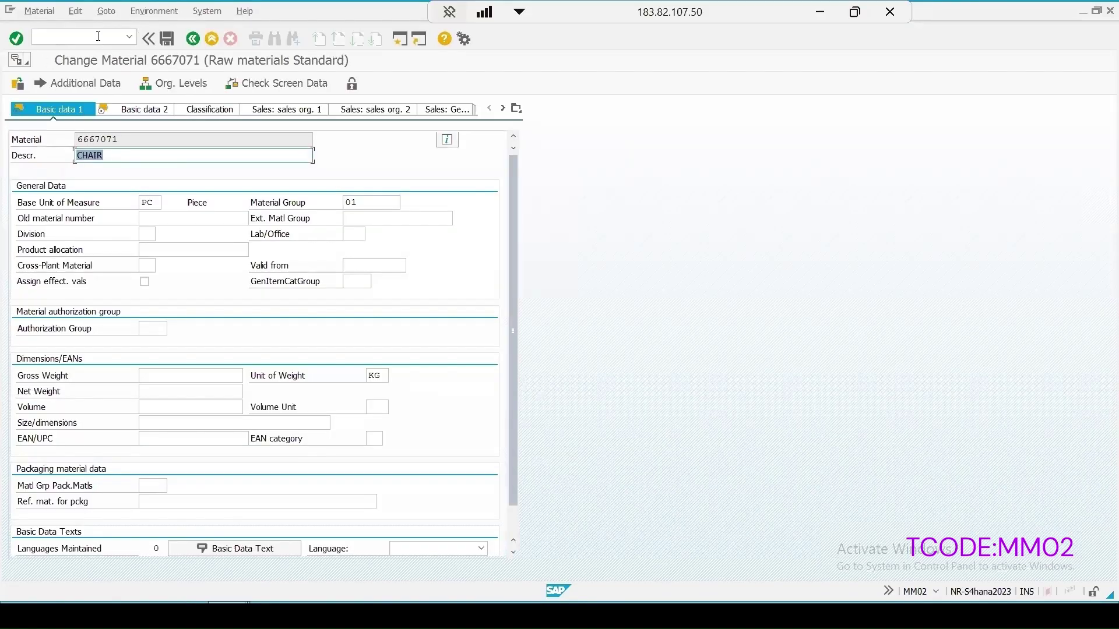
Step: Open the material's Plant data / stor. 1 view for storage location 0001
click(517, 108)
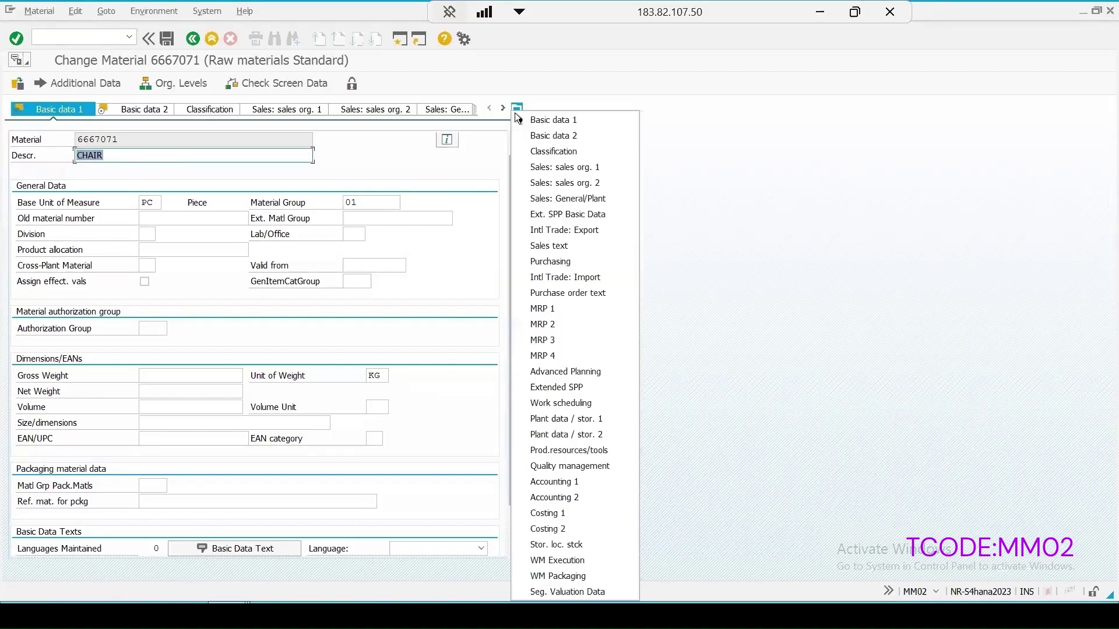
click(577, 424)
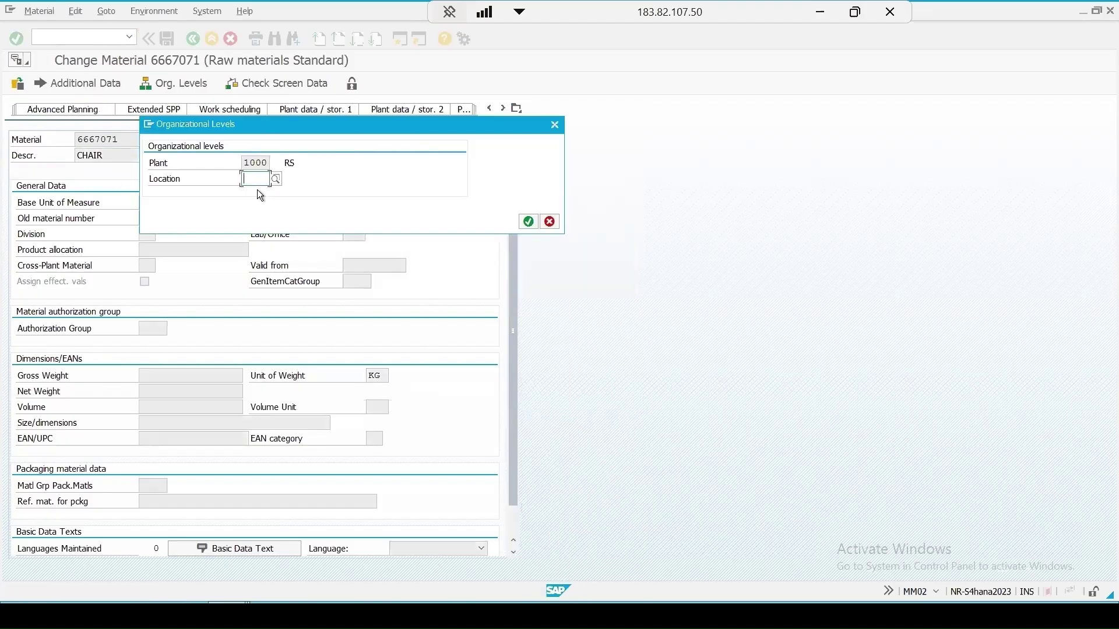
text(0001)
click(525, 224)
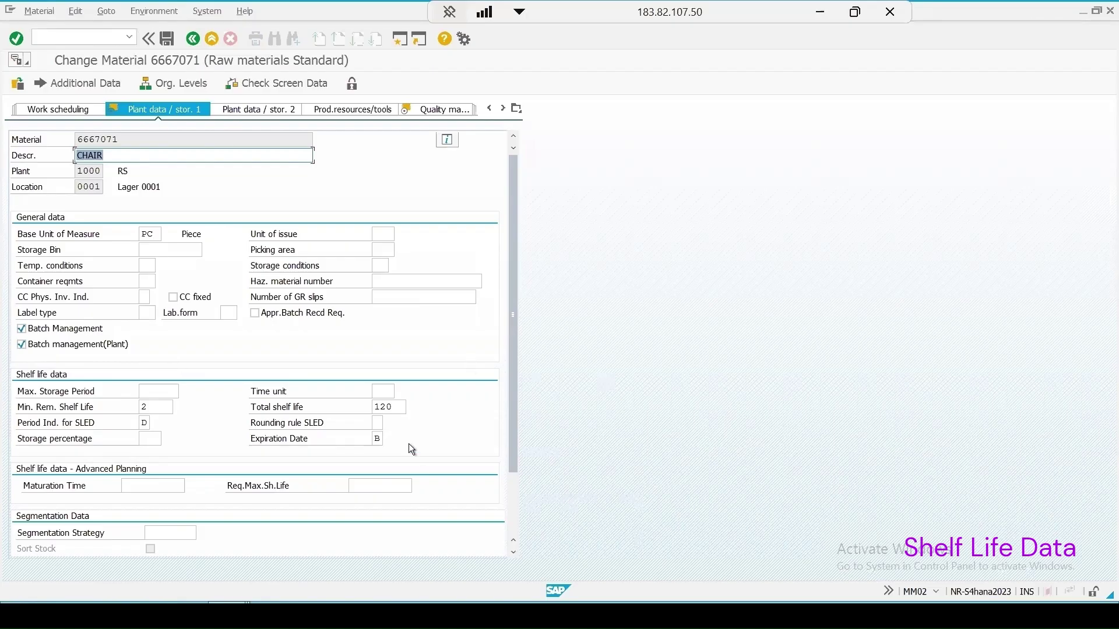
Step: Check the total shelf life and SLED period indicator, and the inspection interval in the Quality management view
double_click(386, 405)
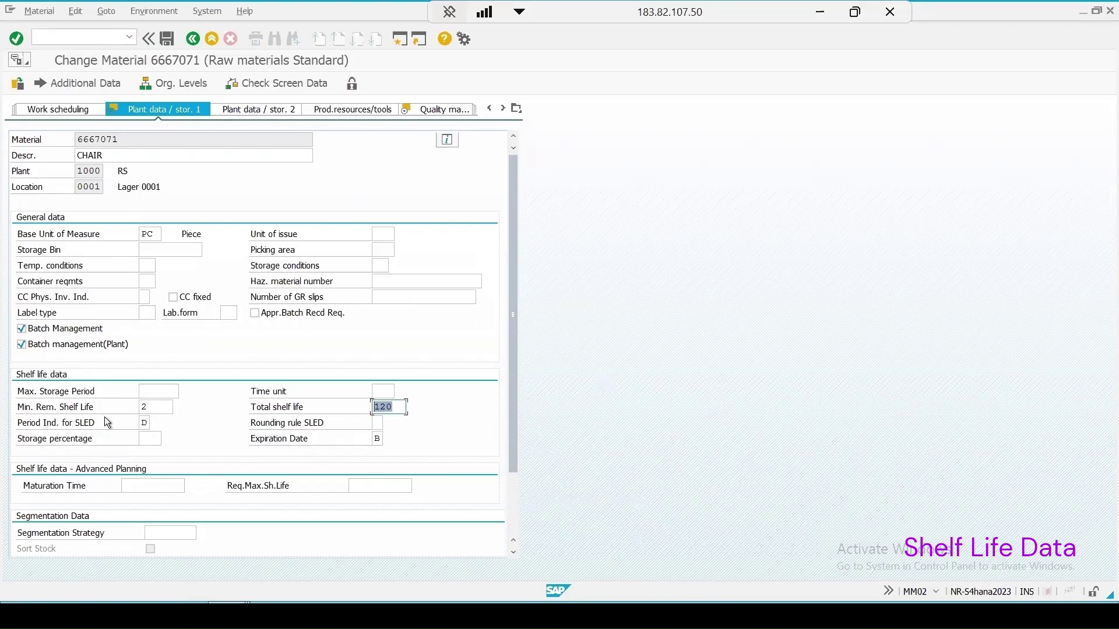
click(149, 423)
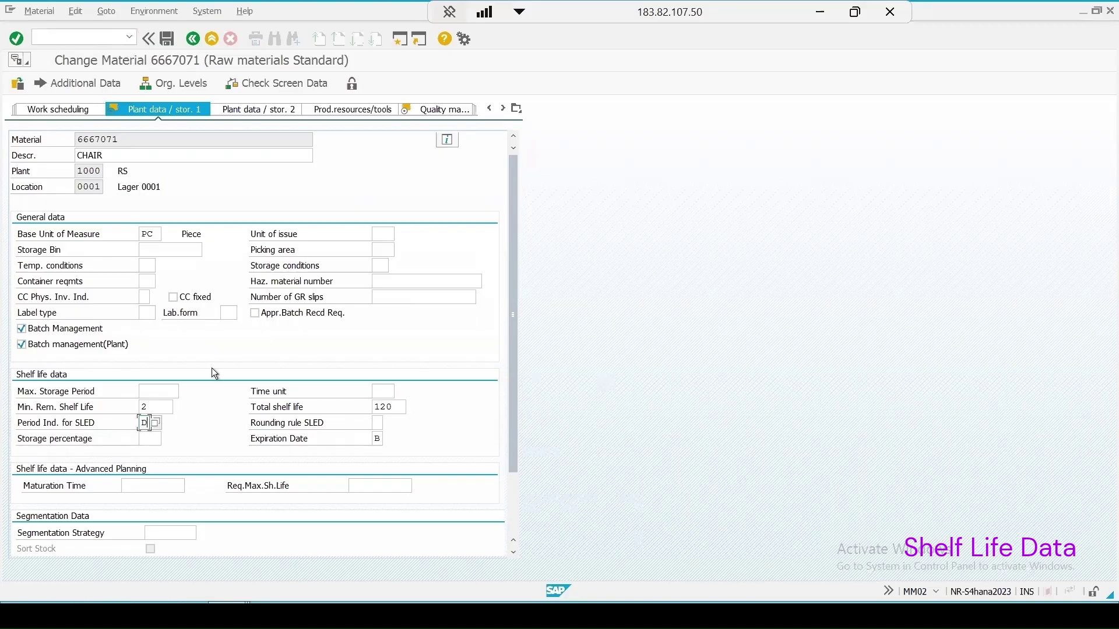
click(456, 110)
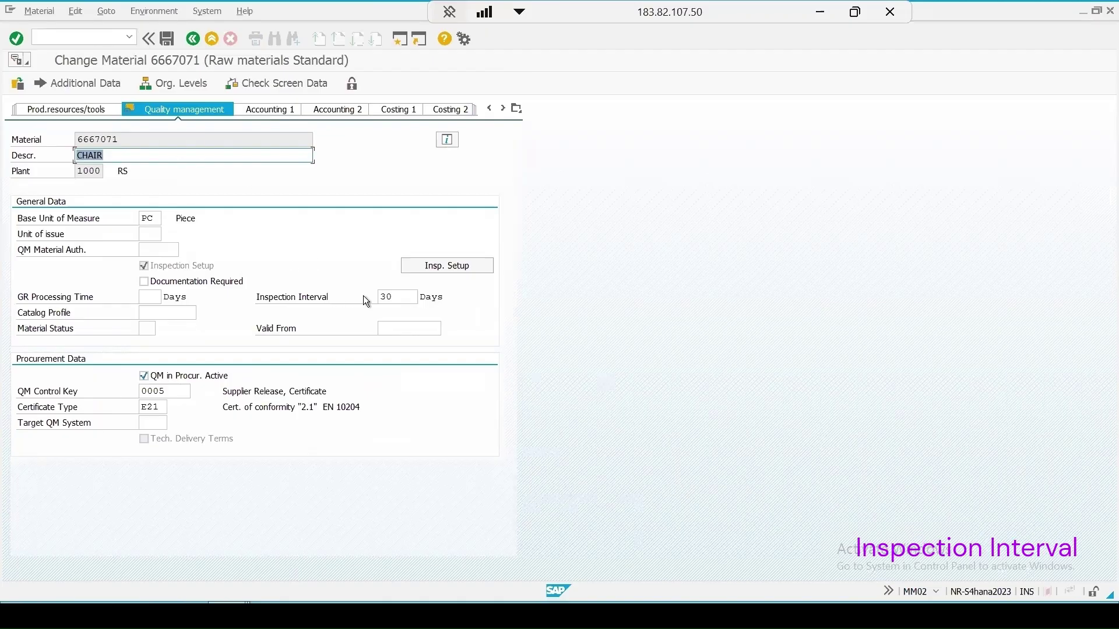
double_click(388, 297)
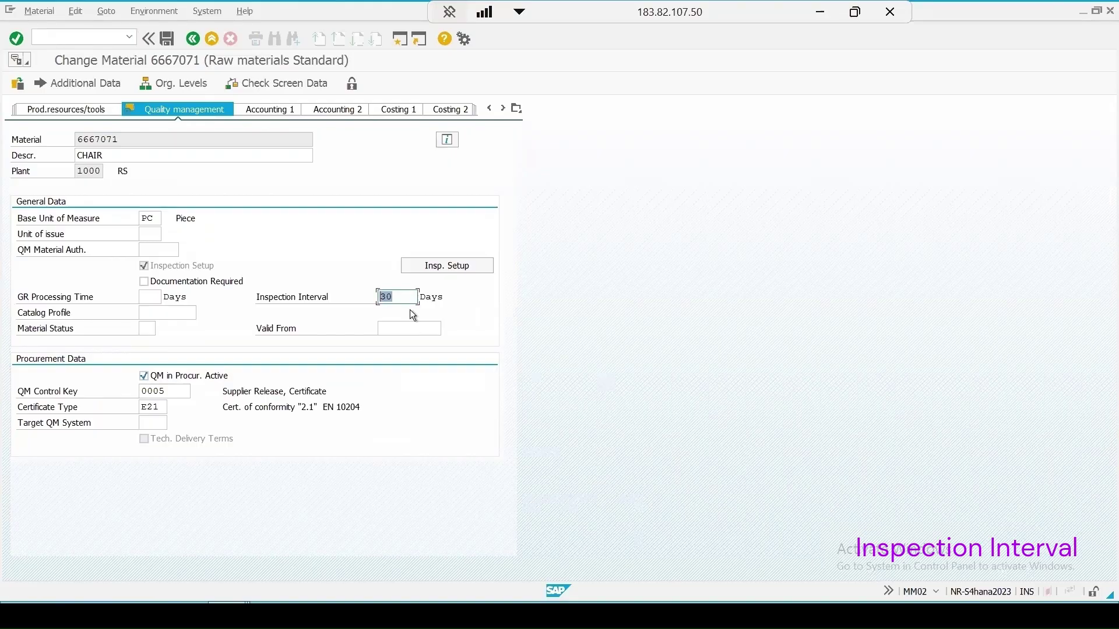
Step: Review inspection types 09, 01 and 05 in the material's inspection setup, accept the setup and save the material
click(445, 265)
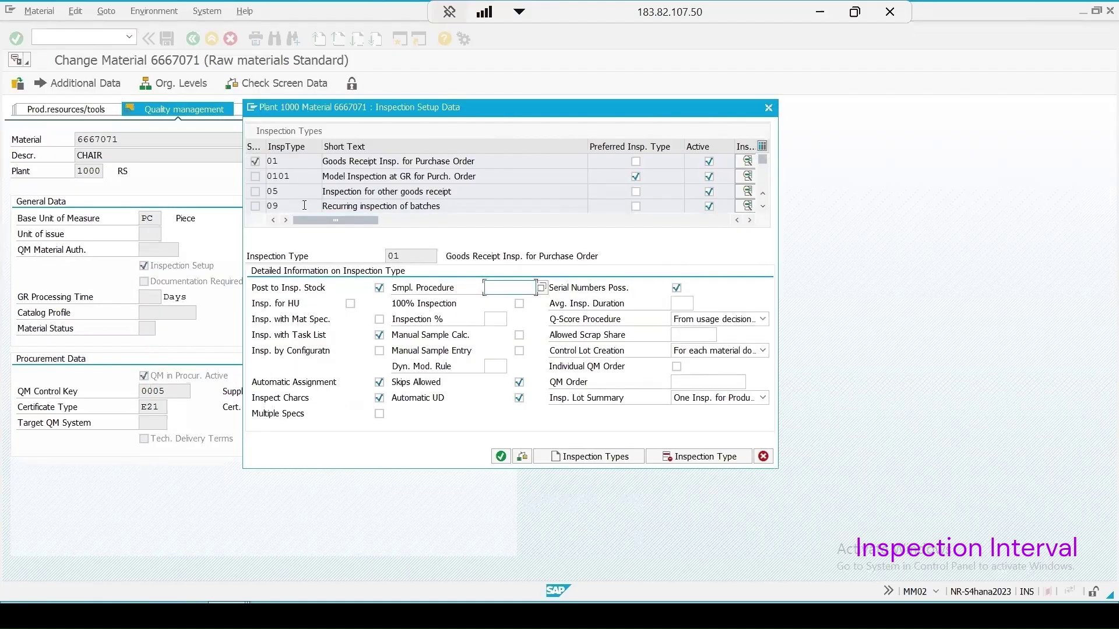
drag(464, 208, 288, 204)
click(286, 204)
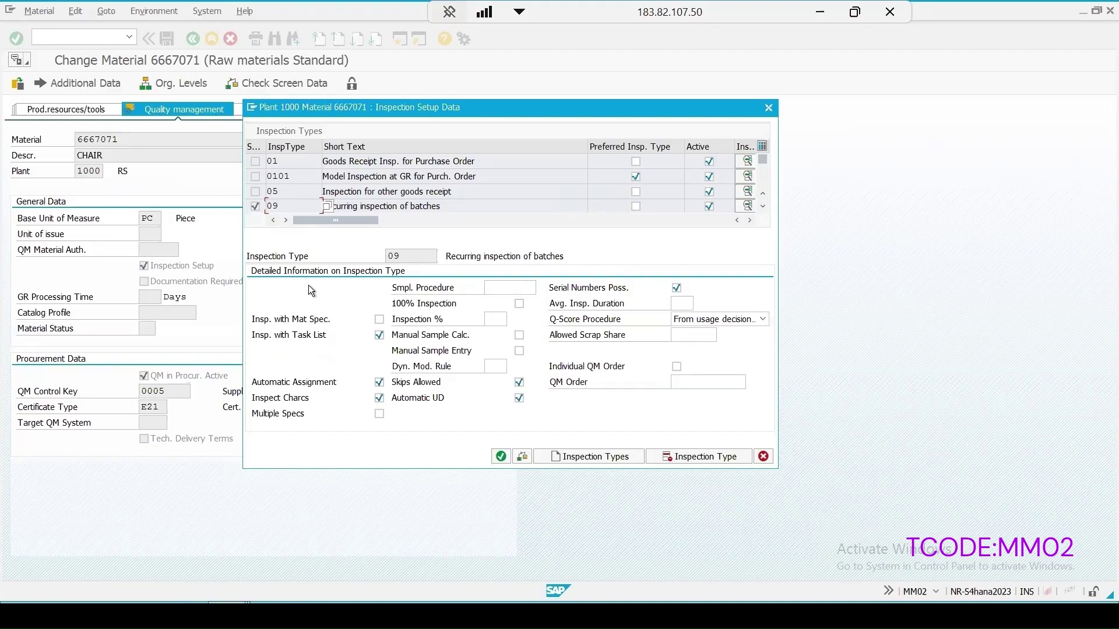
double_click(288, 160)
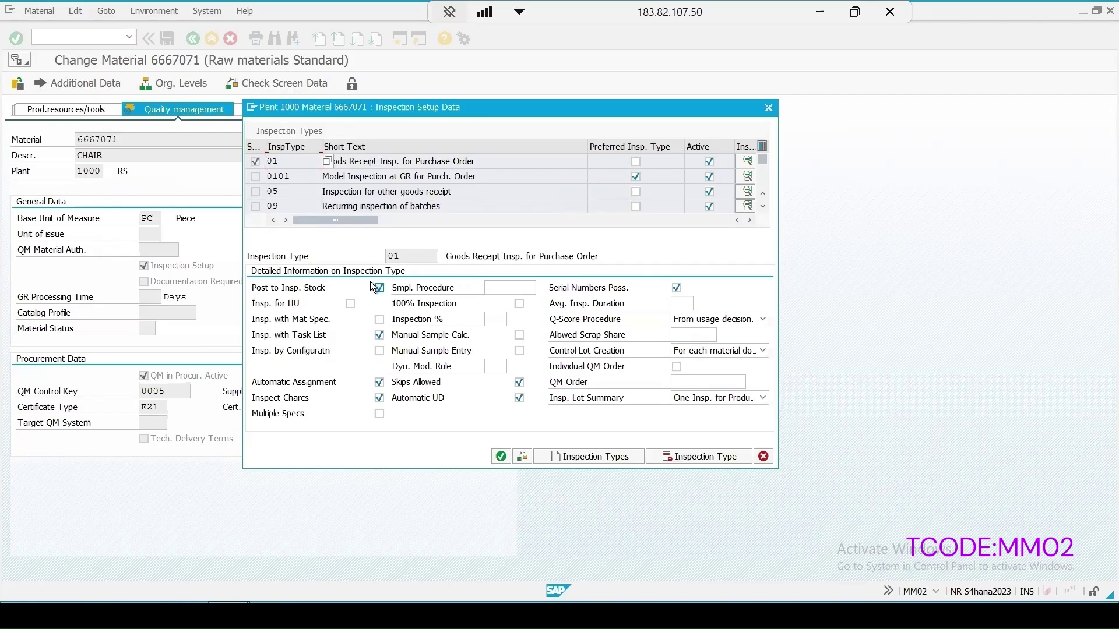
click(270, 193)
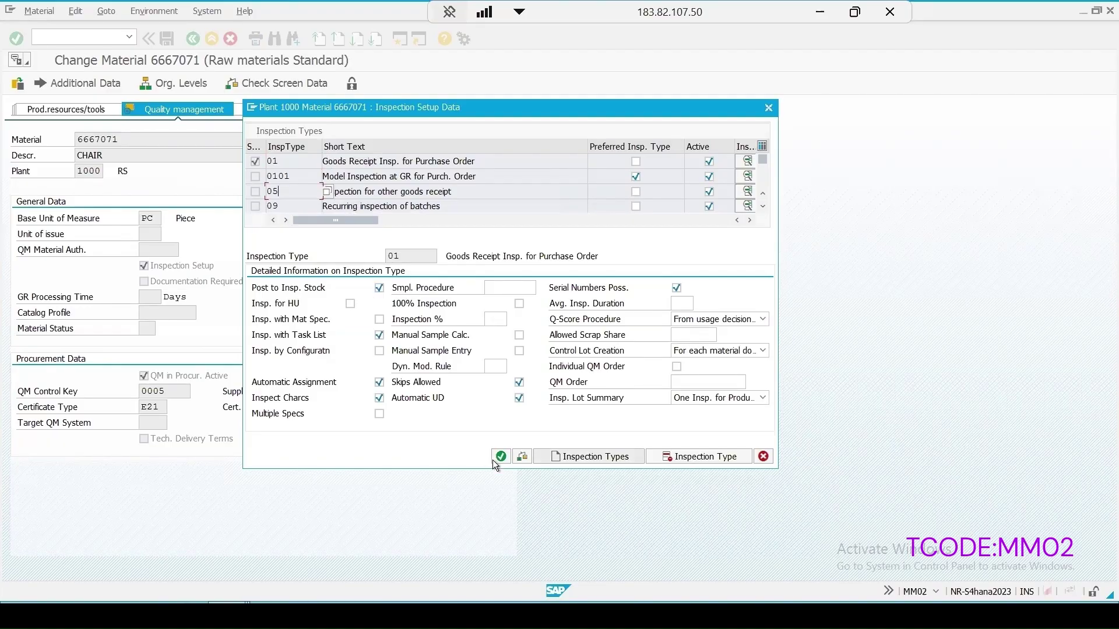
click(499, 459)
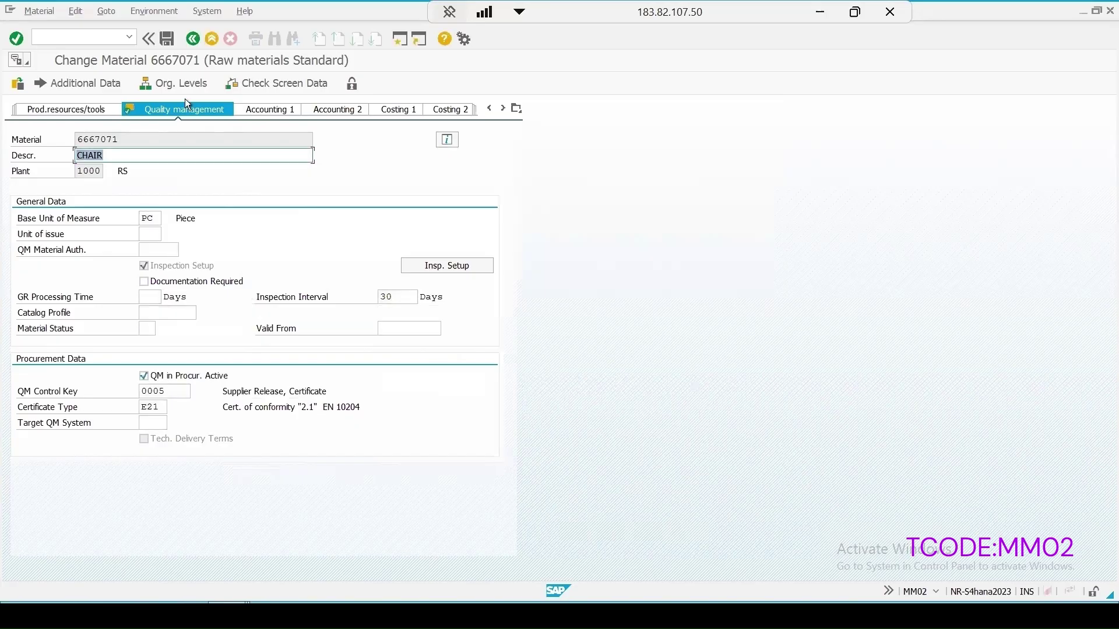
click(167, 39)
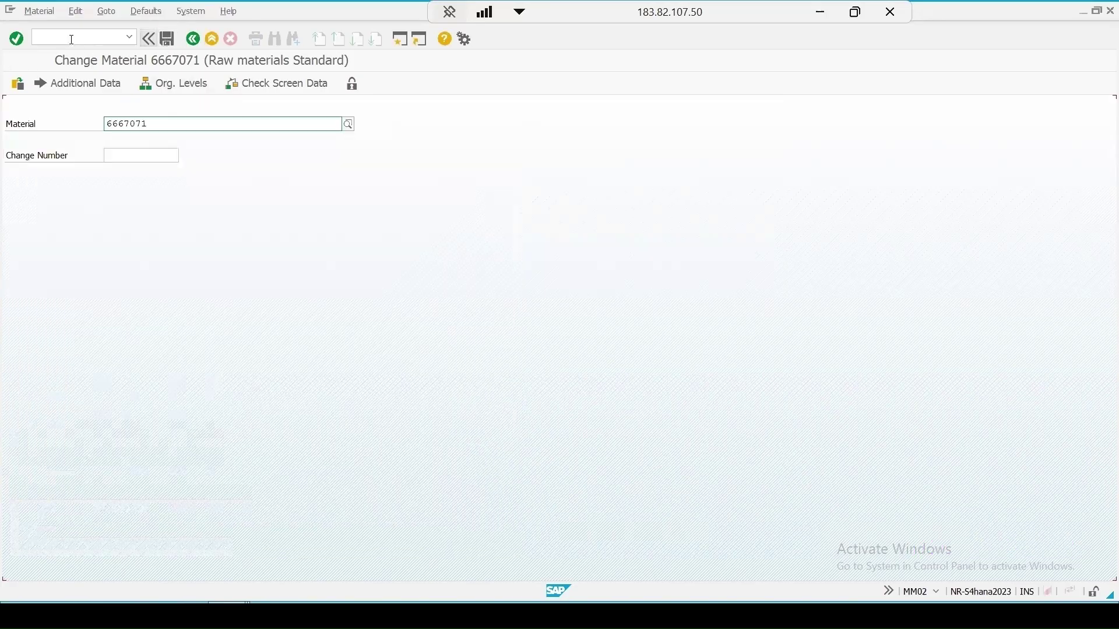
Step: Start a goods receipt in MIGO for material 6667071 (CHAIR) with a quantity of 100
text(/nmigo)
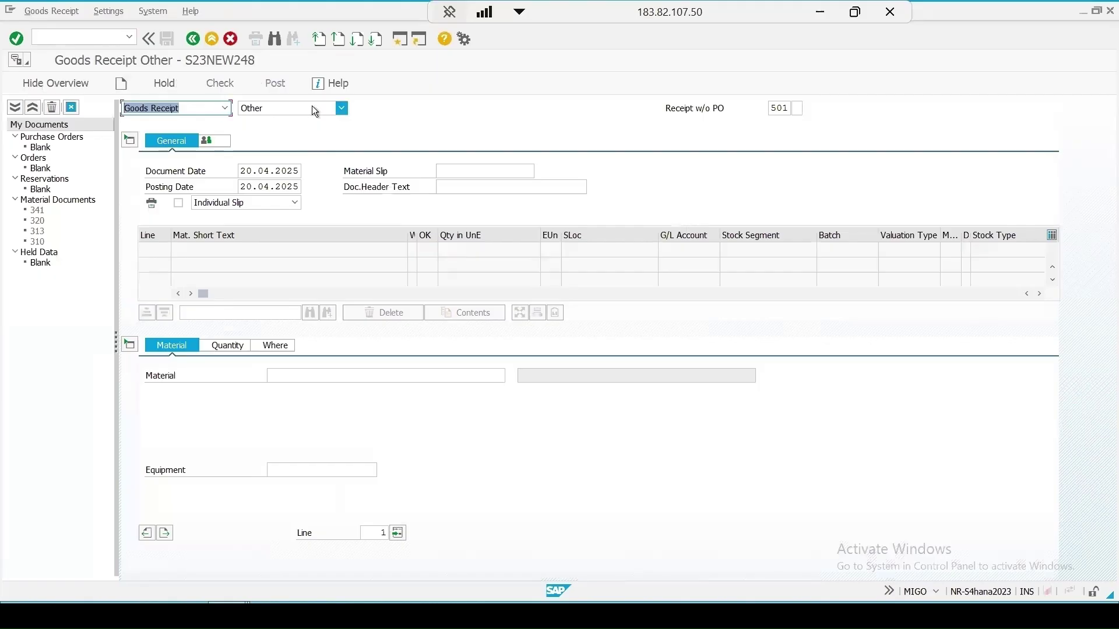
click(289, 375)
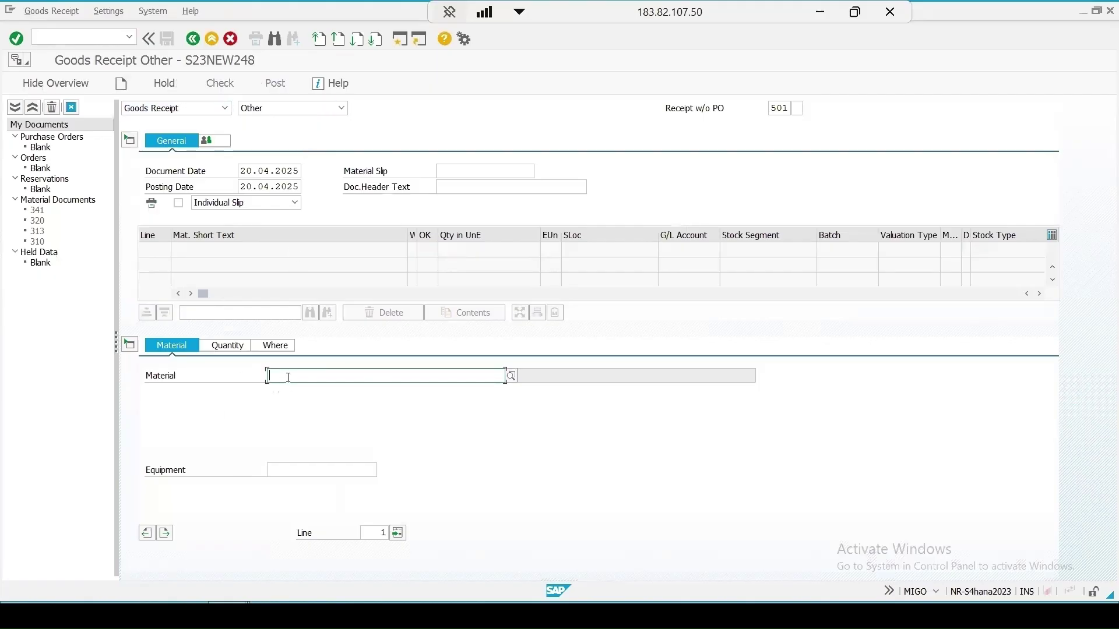
key(space)
click(293, 390)
click(229, 345)
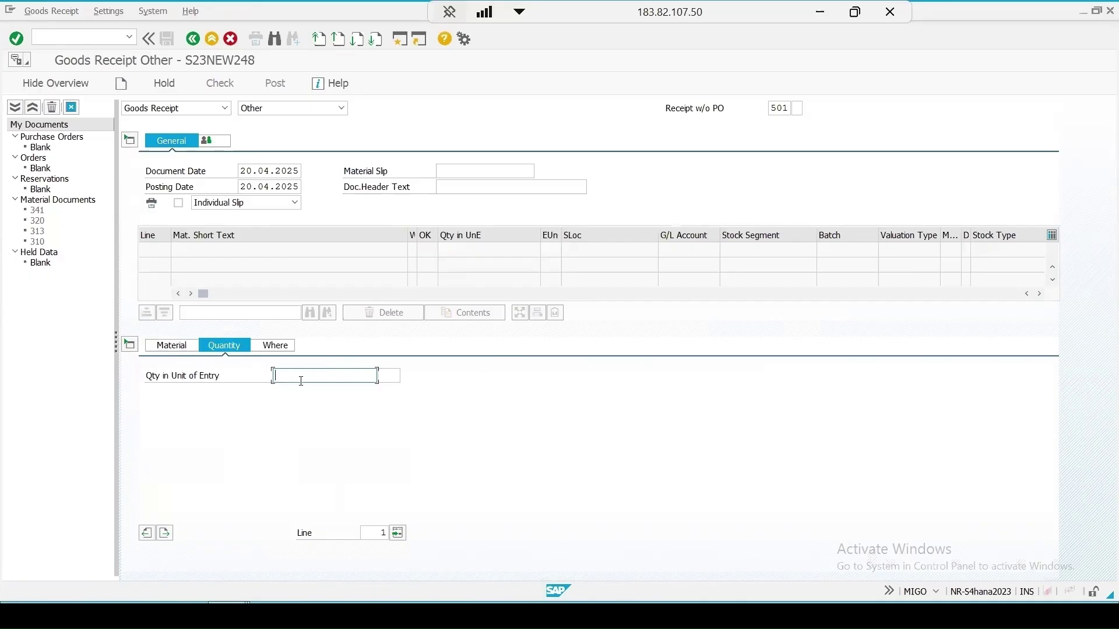
text(100)
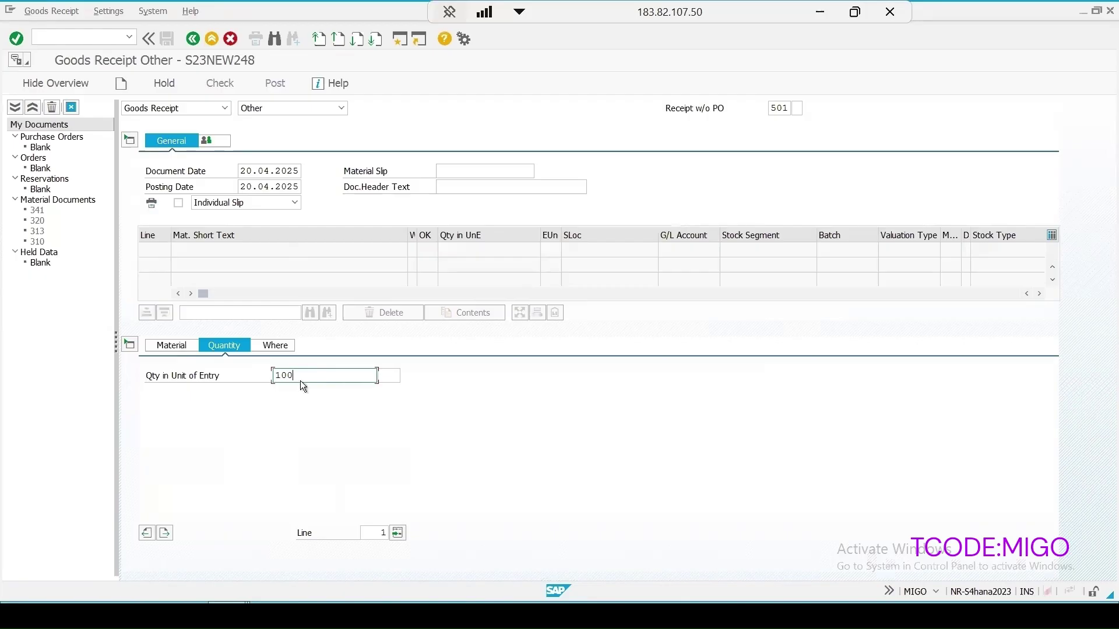
key(Return)
Step: Assign plant 1000 and storage location 0001 to the goods receipt item
click(274, 348)
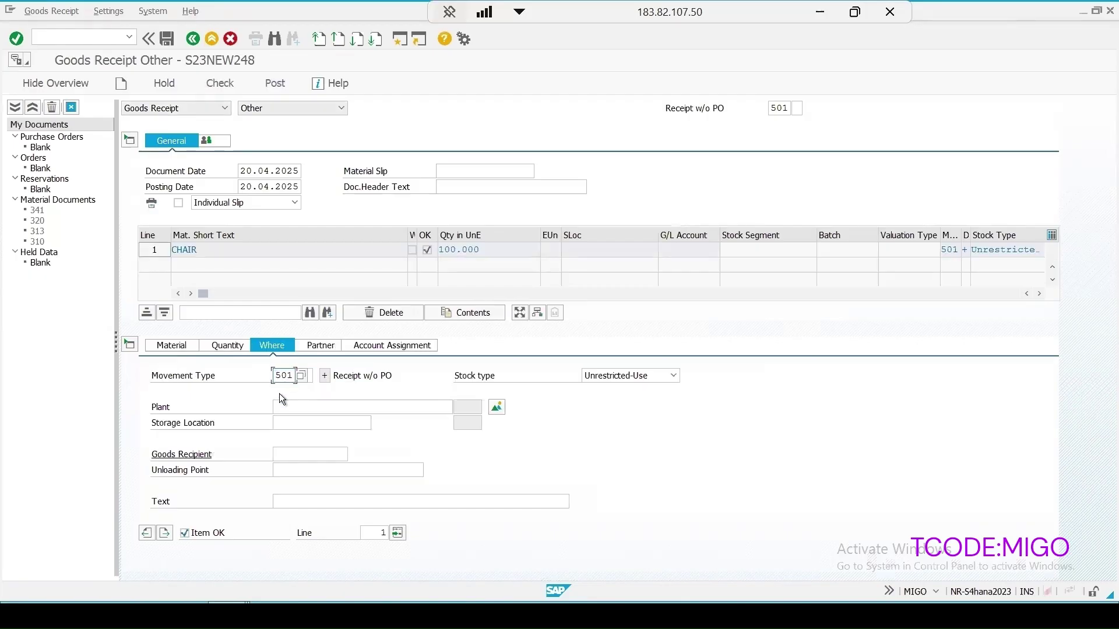
click(293, 408)
click(293, 421)
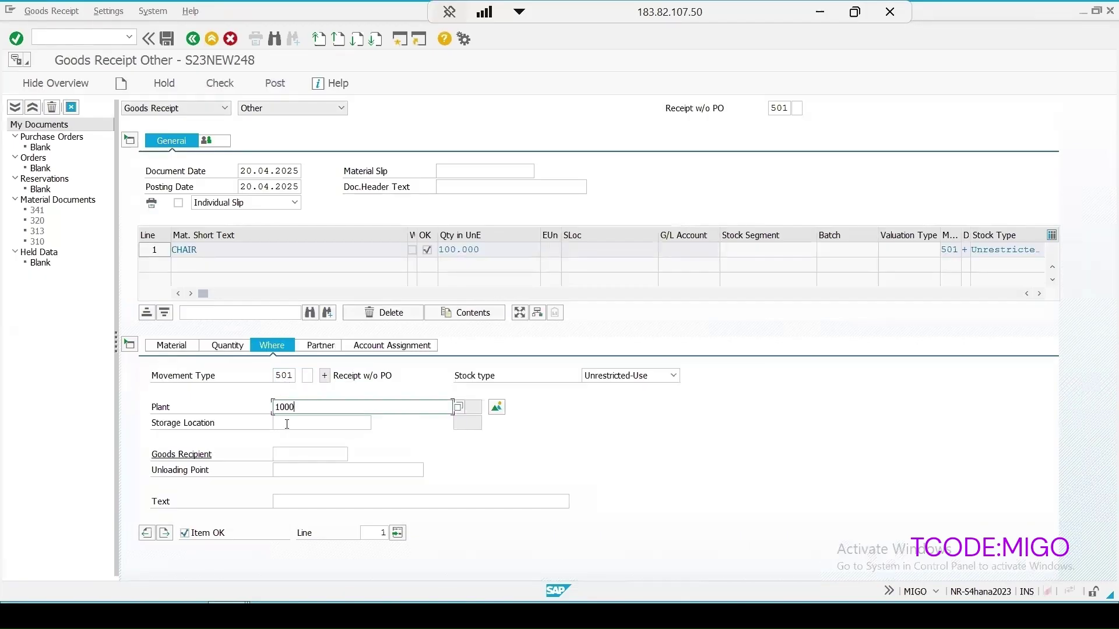
click(286, 424)
click(285, 437)
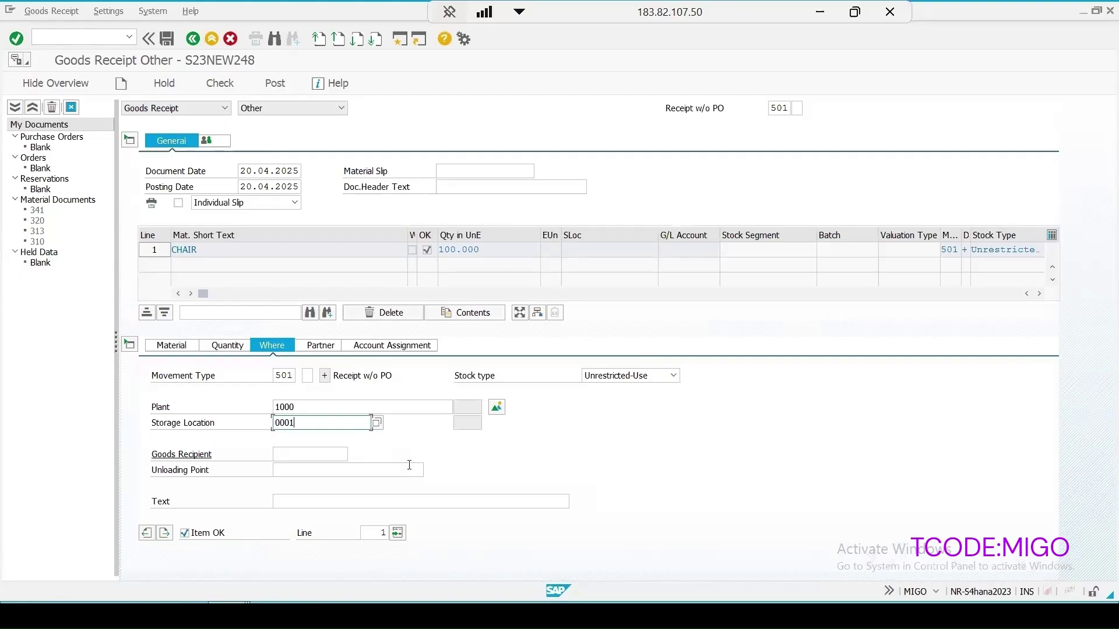
key(Return)
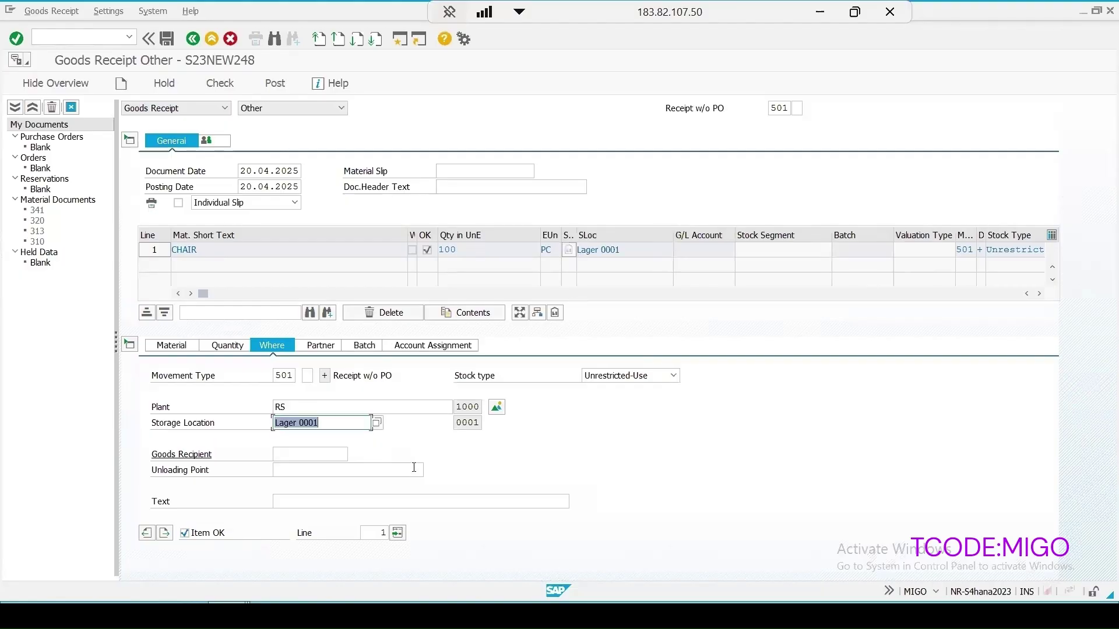
Step: Enter batch BATCHTEST for the receipt item, check the document and post it
click(367, 348)
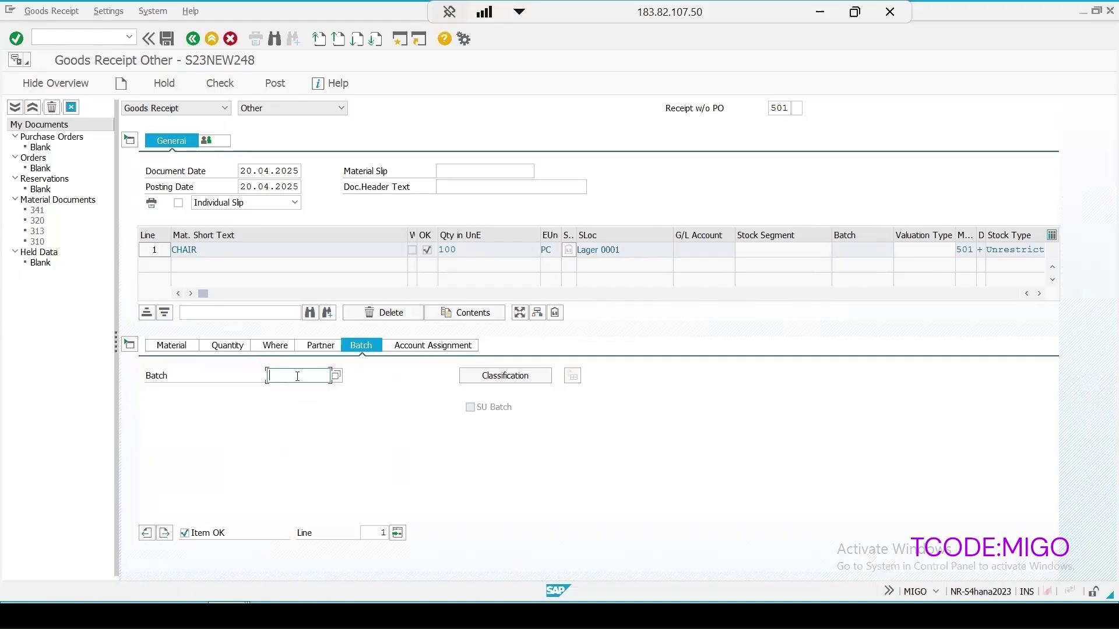
text(BatchTest)
click(228, 84)
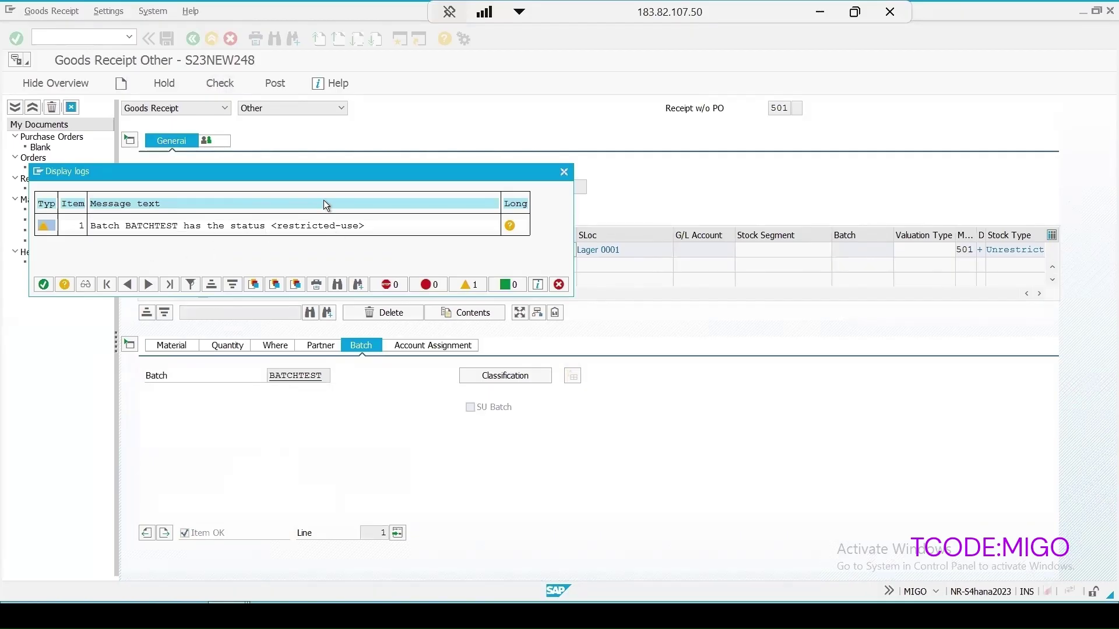
click(44, 286)
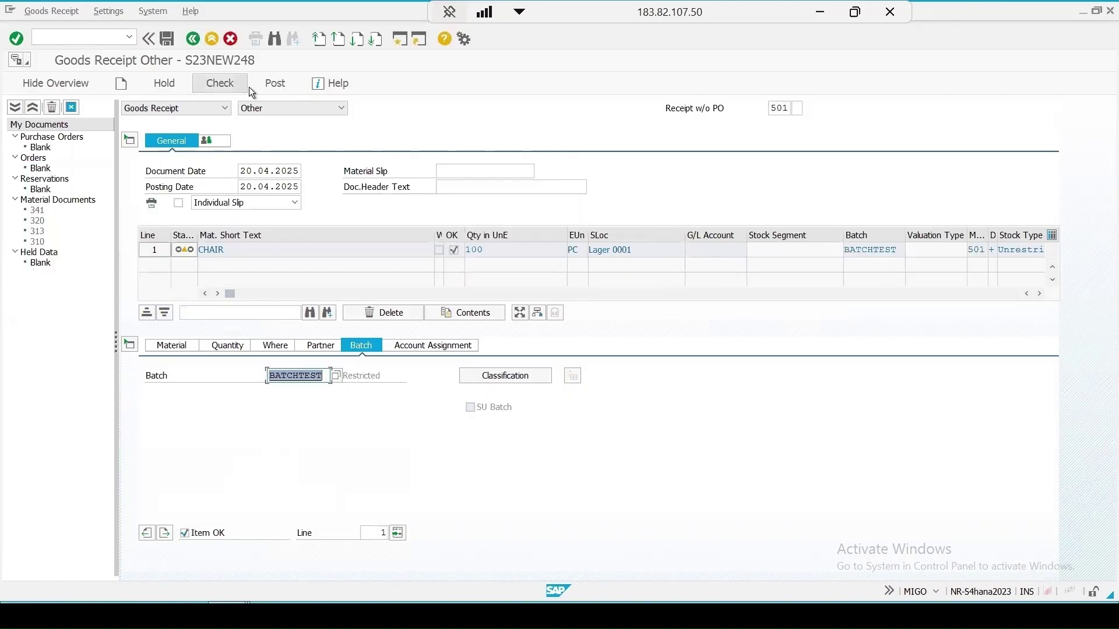
click(274, 85)
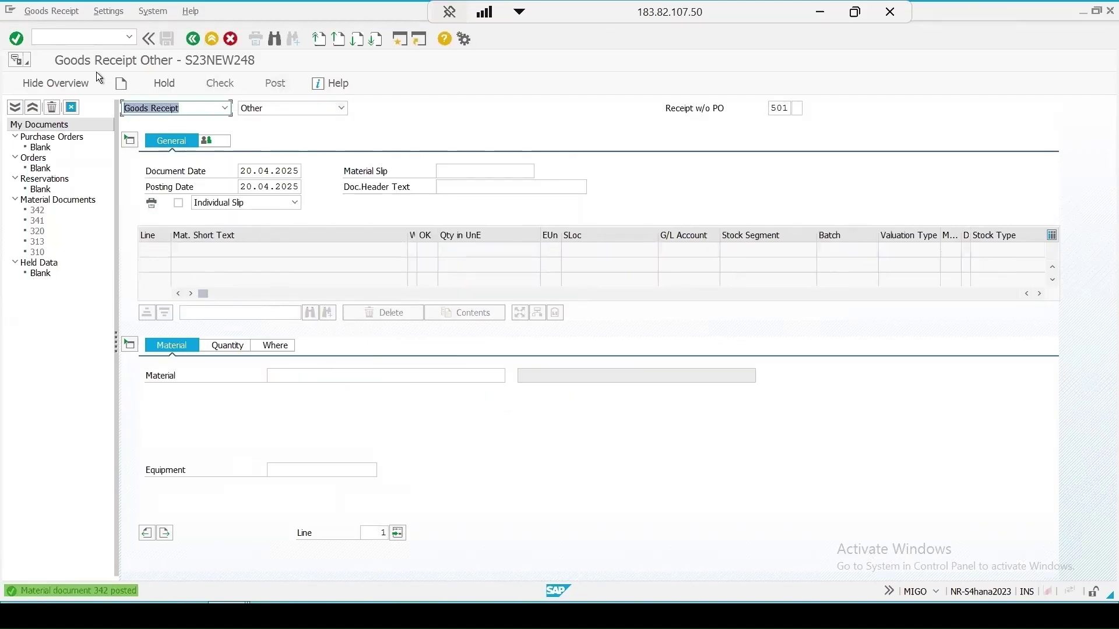
Step: Run the inspection lot selection in QA32 for plant 1000 and open the inspection lot of material 6667071
click(72, 36)
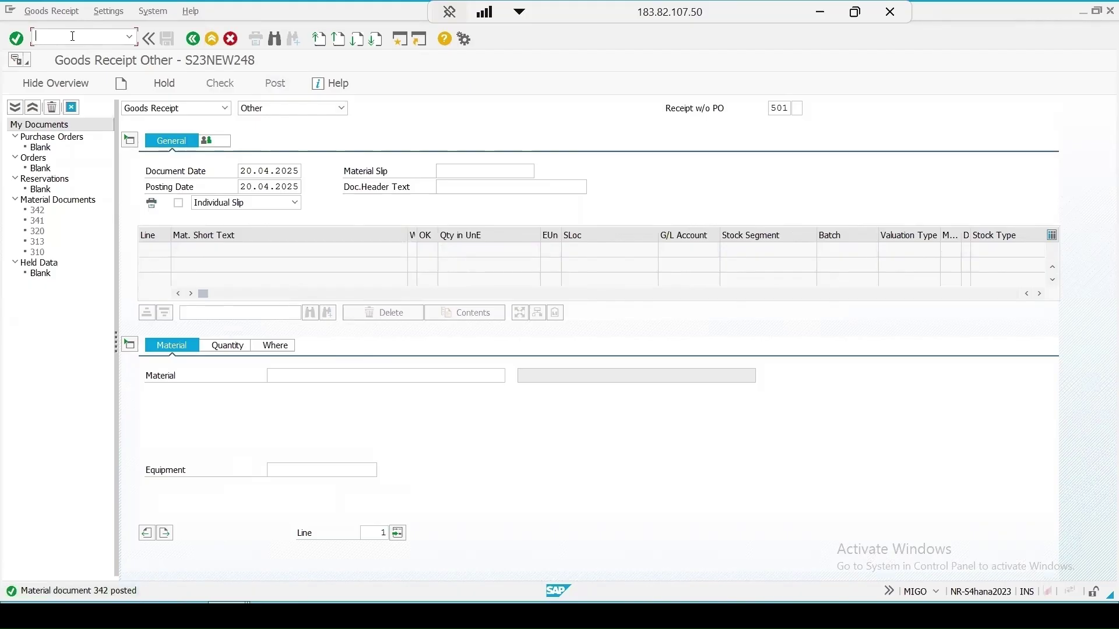
text(/nqa32)
key(Return)
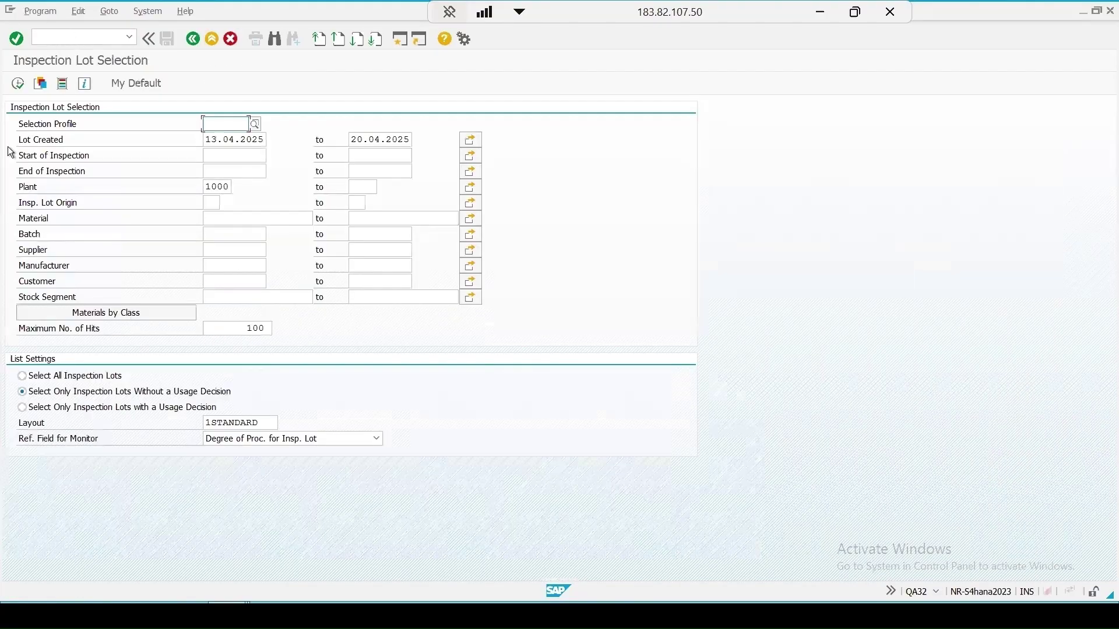
click(19, 81)
click(175, 123)
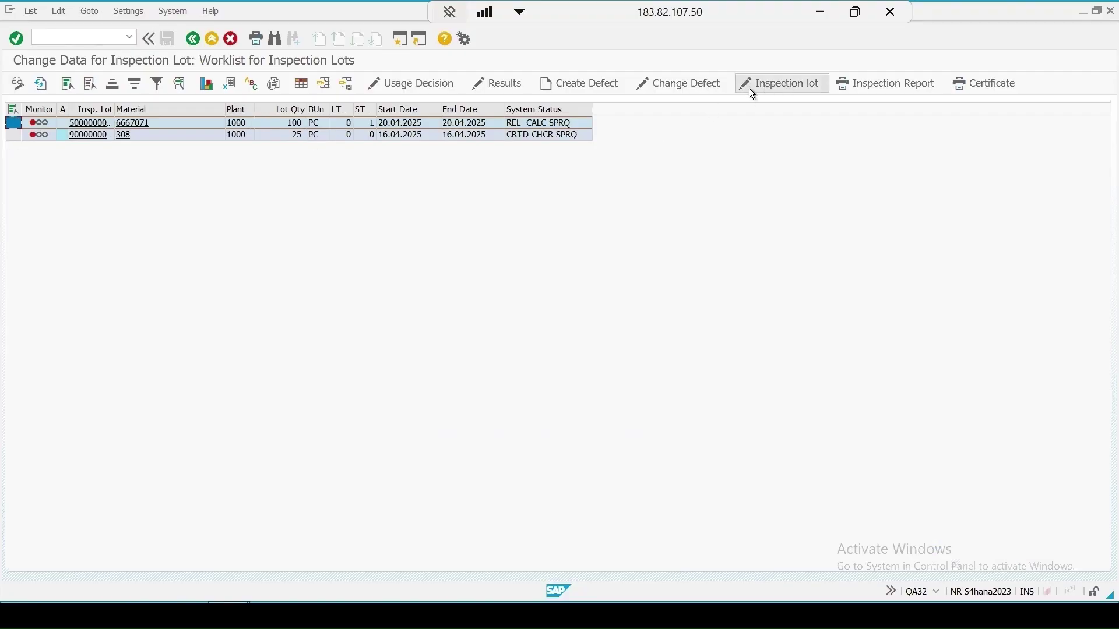
click(765, 86)
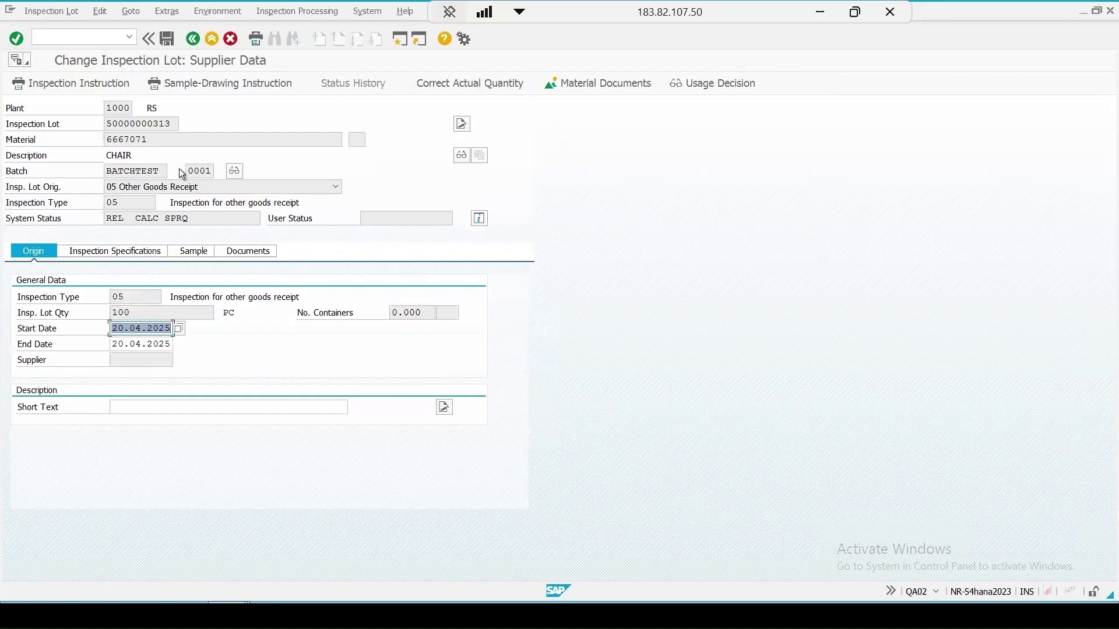
Step: Display batch BATCHTEST from the inspection lot and examine its next inspection date
click(233, 172)
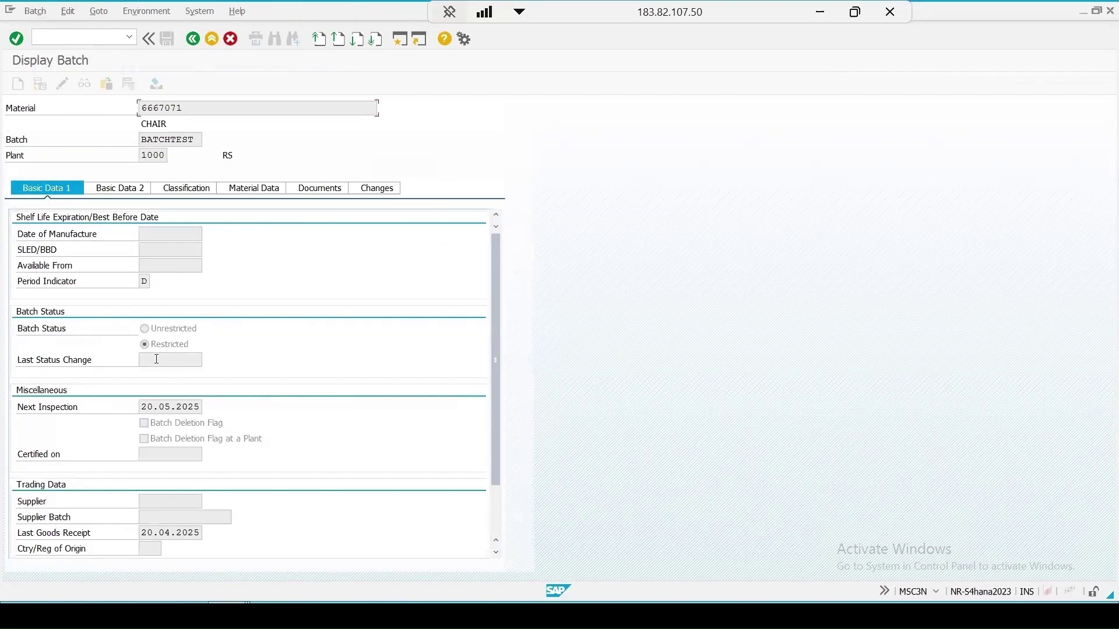
click(140, 408)
double_click(146, 407)
double_click(159, 406)
Step: Open the Change Batch transaction MSC2N in a new GUI window
click(399, 41)
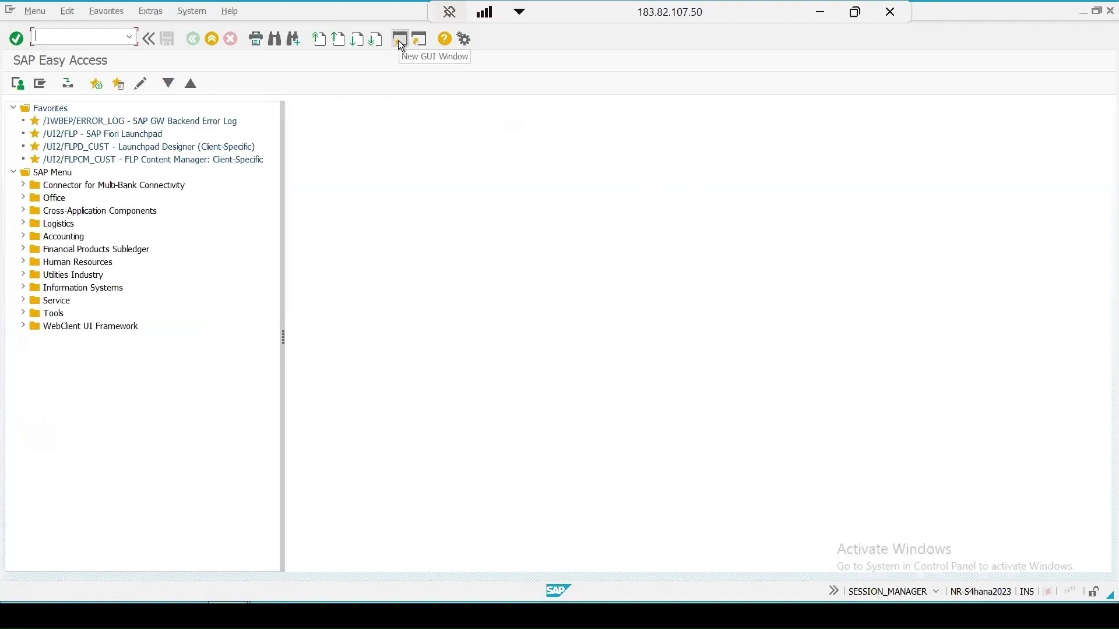
text(msc2n)
key(Return)
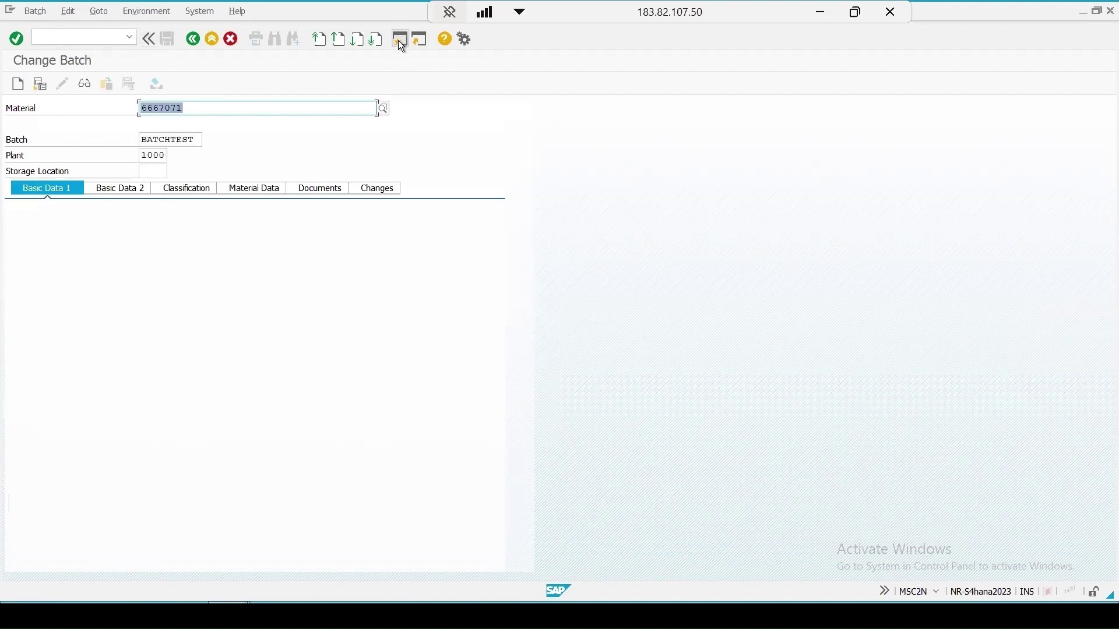
Step: Open batch BATCHTEST of material 6667071 for changing, set its date of manufacture to 20.04.2025 and save
key(Return)
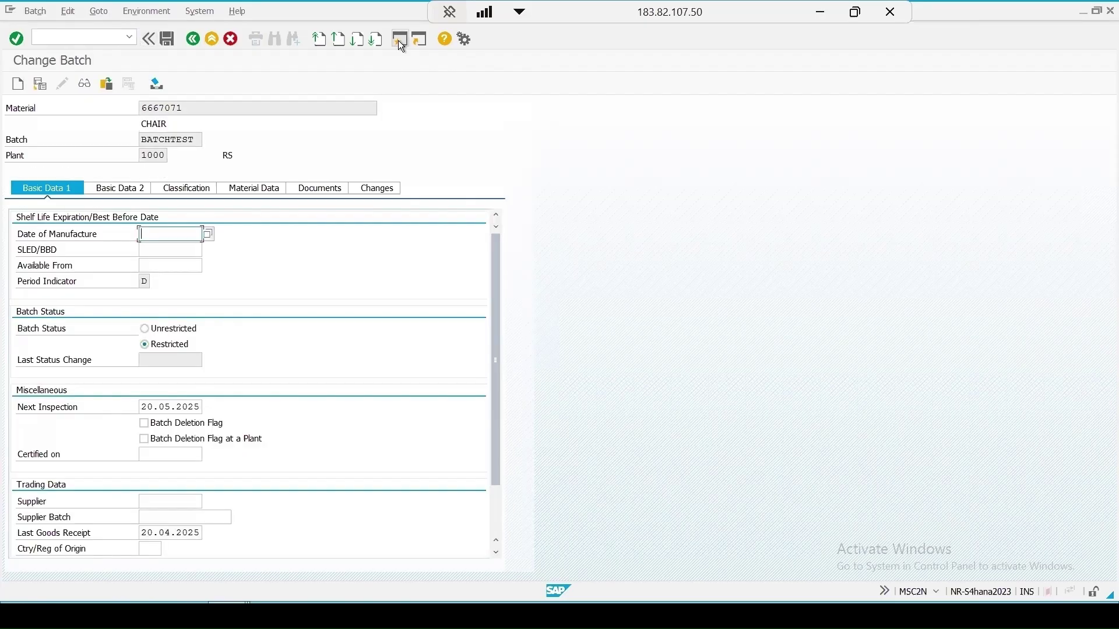
click(208, 235)
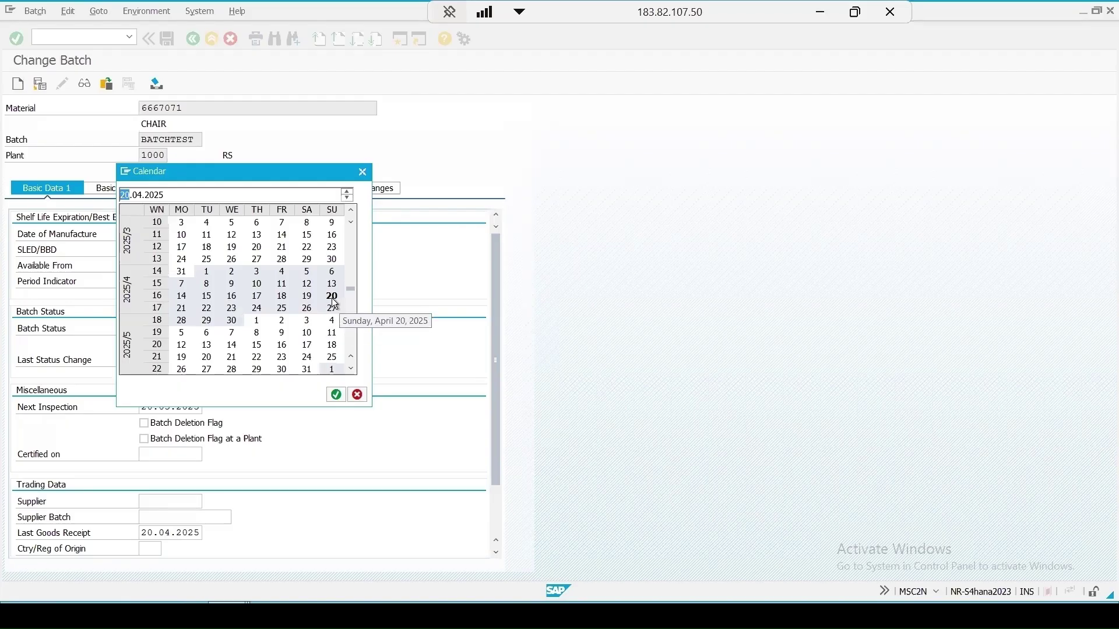
double_click(332, 297)
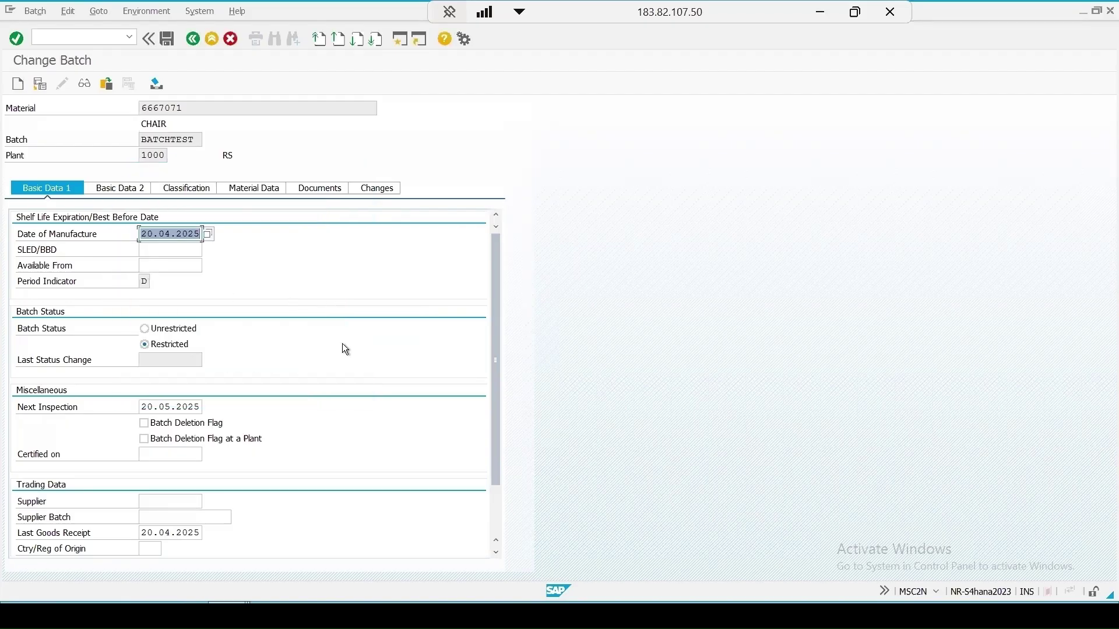
key(Return)
click(164, 38)
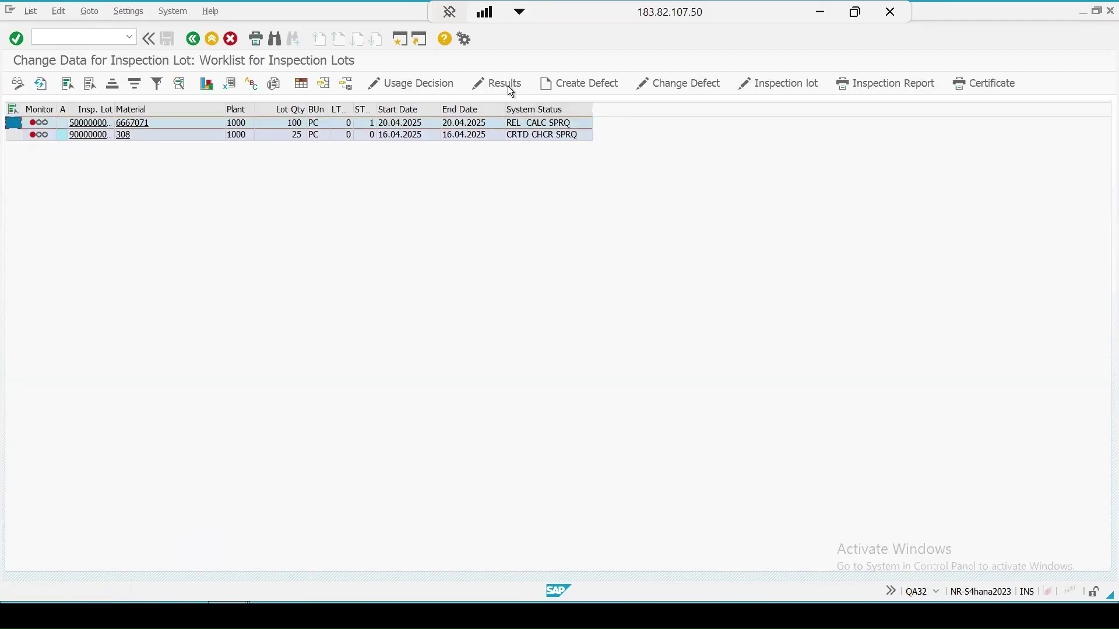
Step: Open results recording for the inspection lot of material 6667071, checking the other session windows for the lock
click(508, 86)
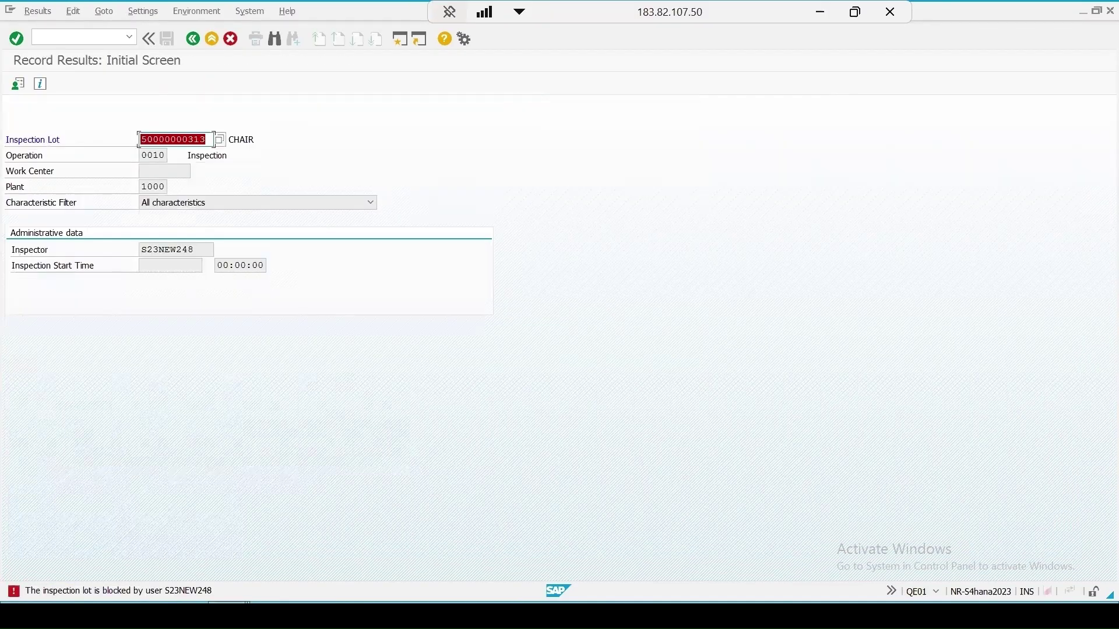
click(229, 602)
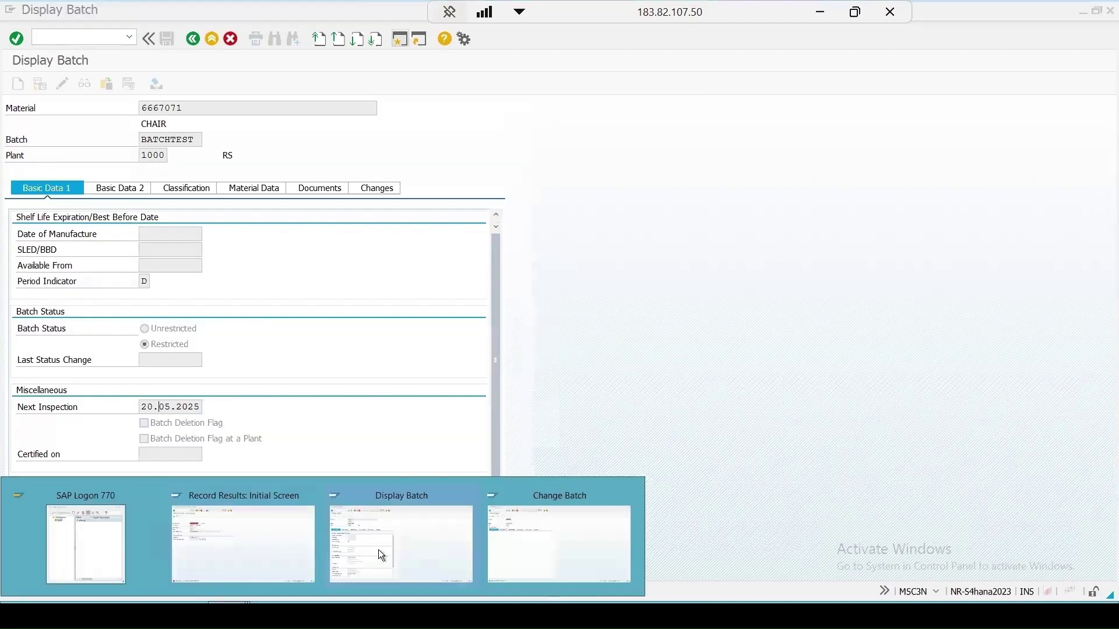
mouse_move(641, 512)
click(350, 531)
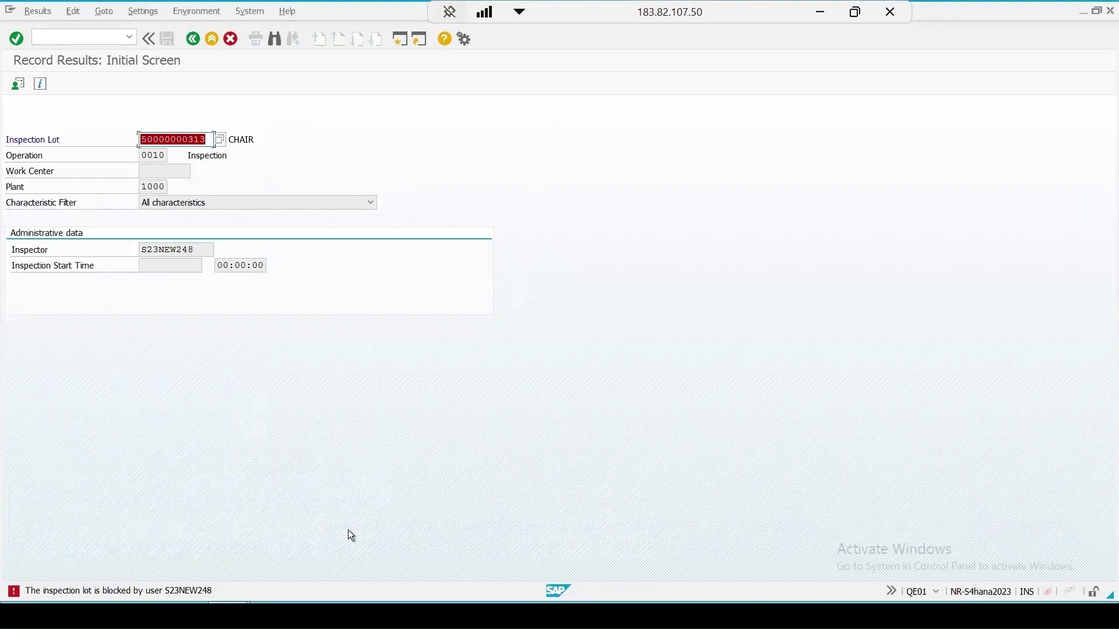
key(Return)
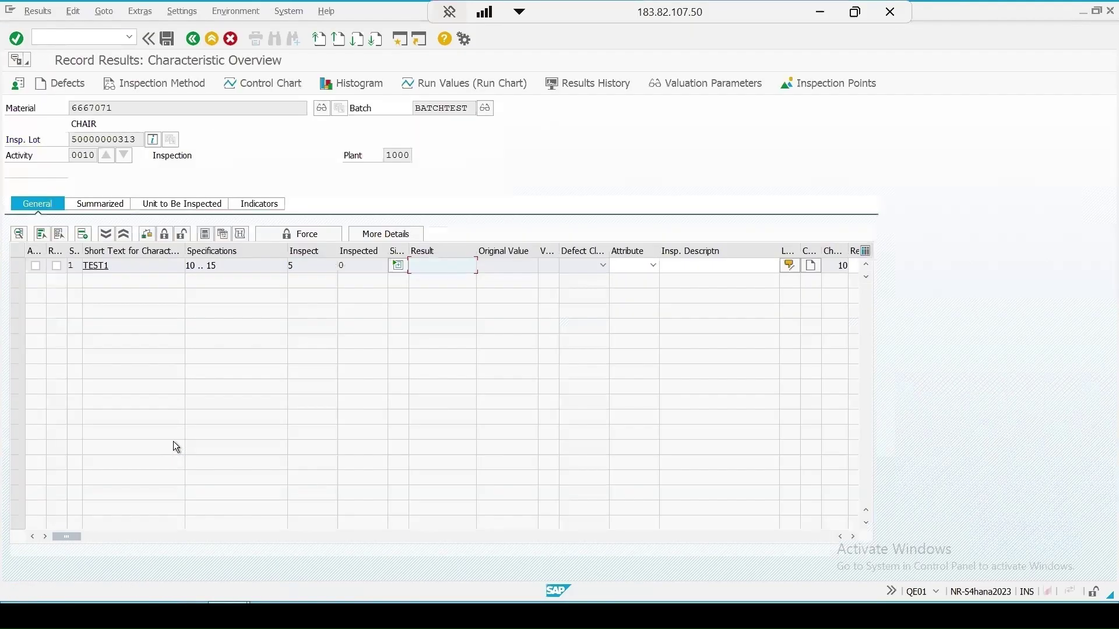
Step: Enter single results 12, 12, 12, 11 and 11 for inspection characteristic TEST1
click(399, 265)
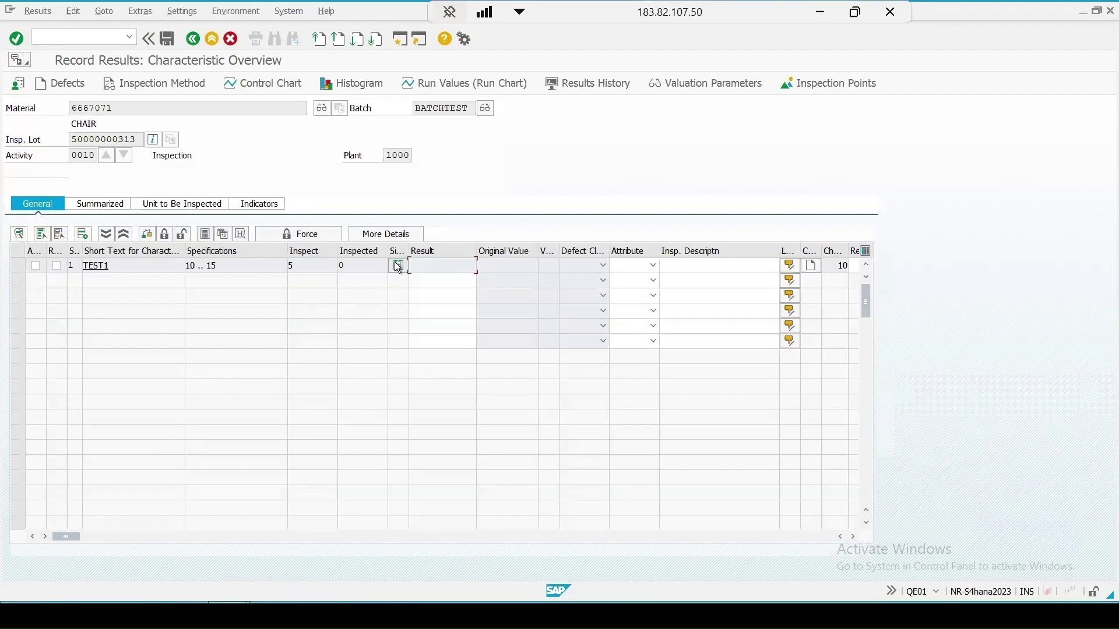
click(419, 280)
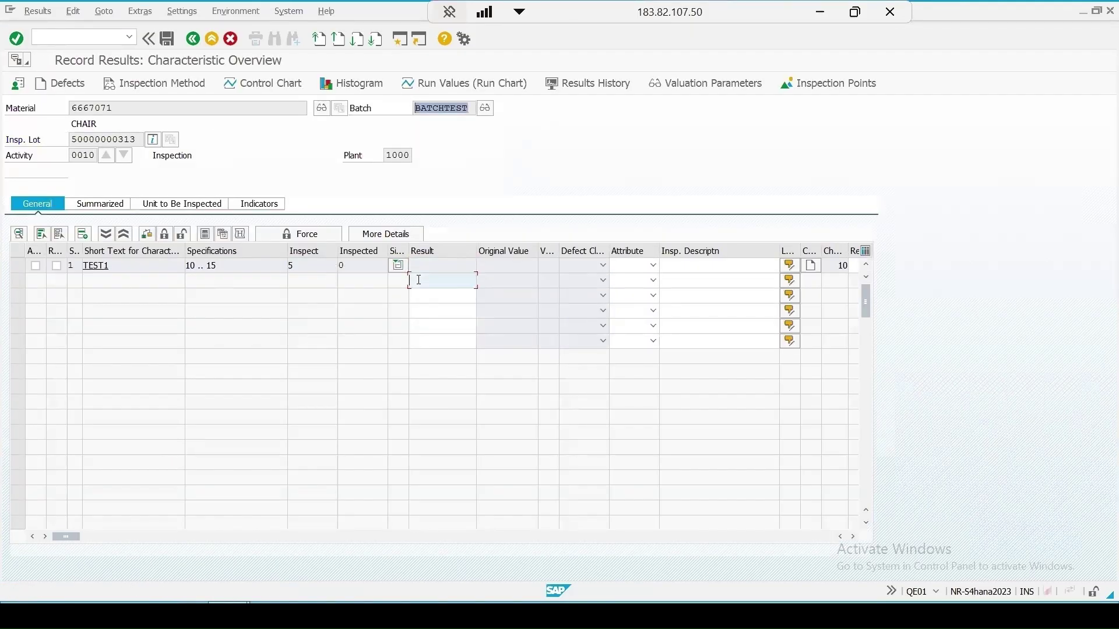
text(12)
key(Down)
text(12)
key(Down)
text(12)
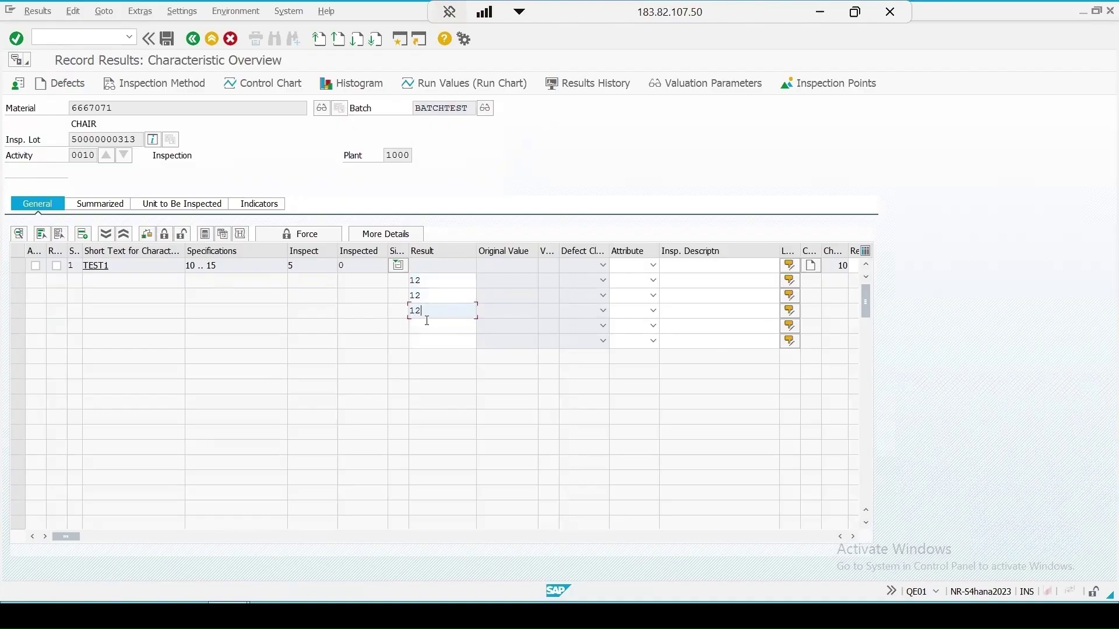
key(Down)
text(11)
key(Down)
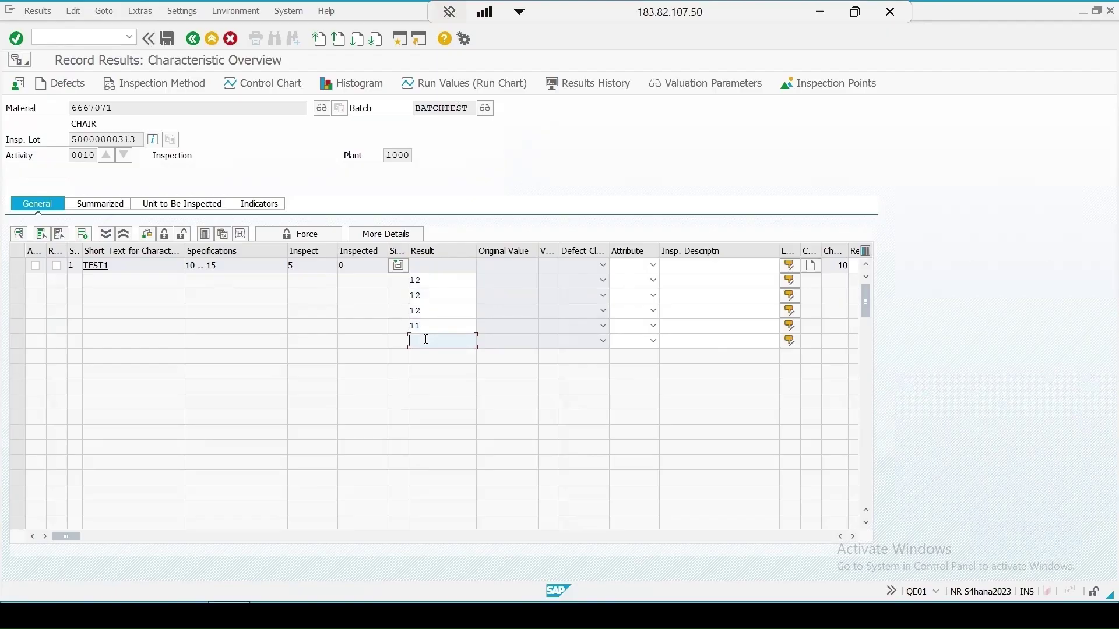
text(11)
Step: Valuate characteristic TEST1 as accepted and save the inspection results
key(Return)
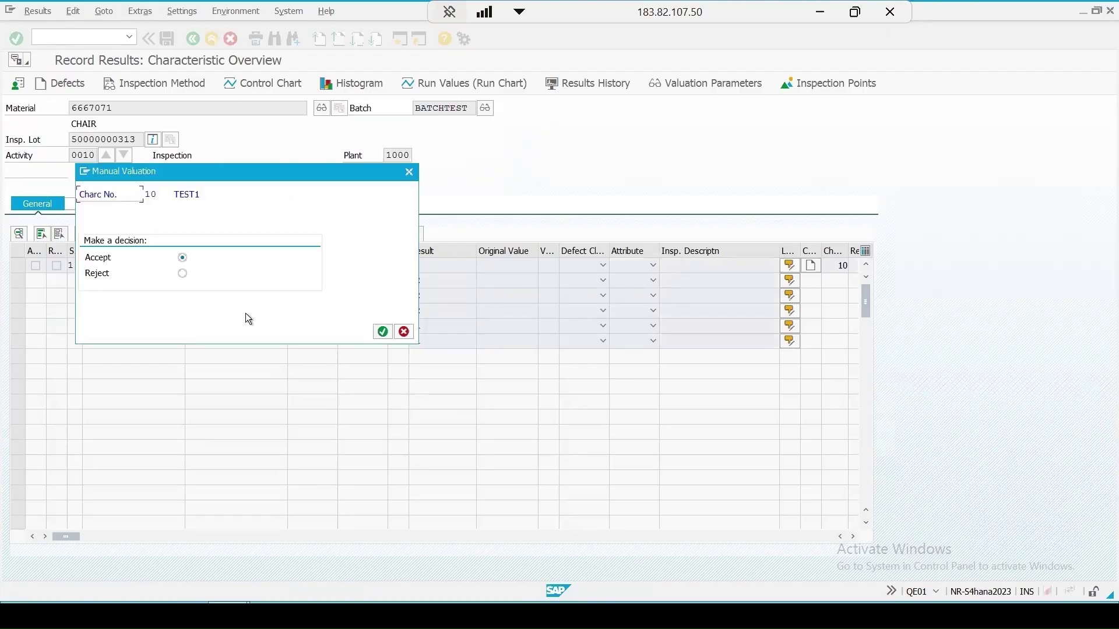
click(382, 332)
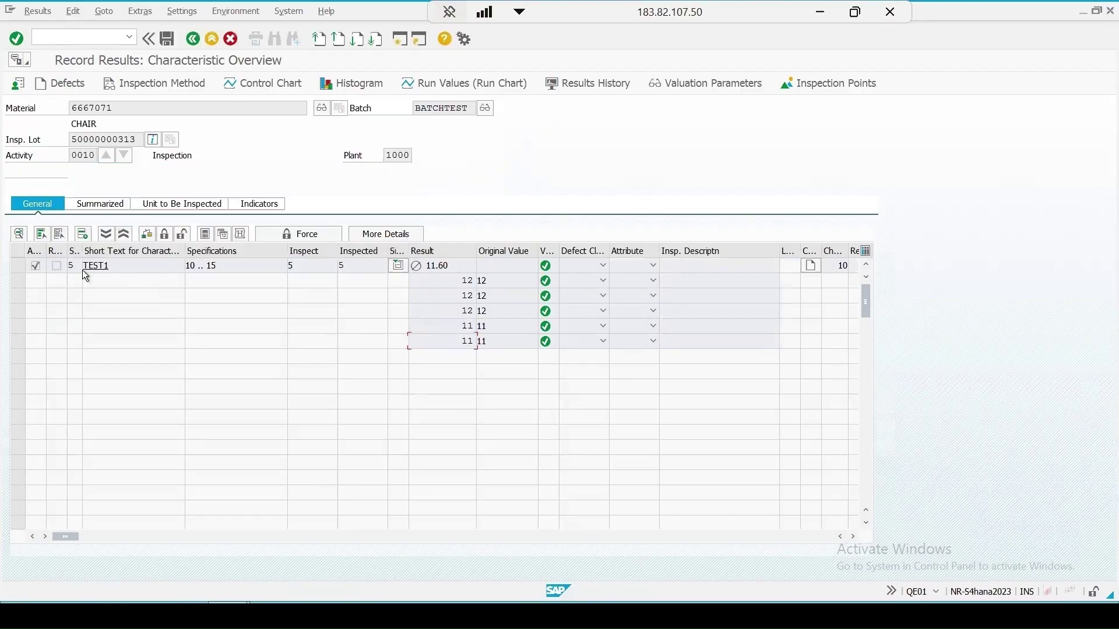
click(168, 39)
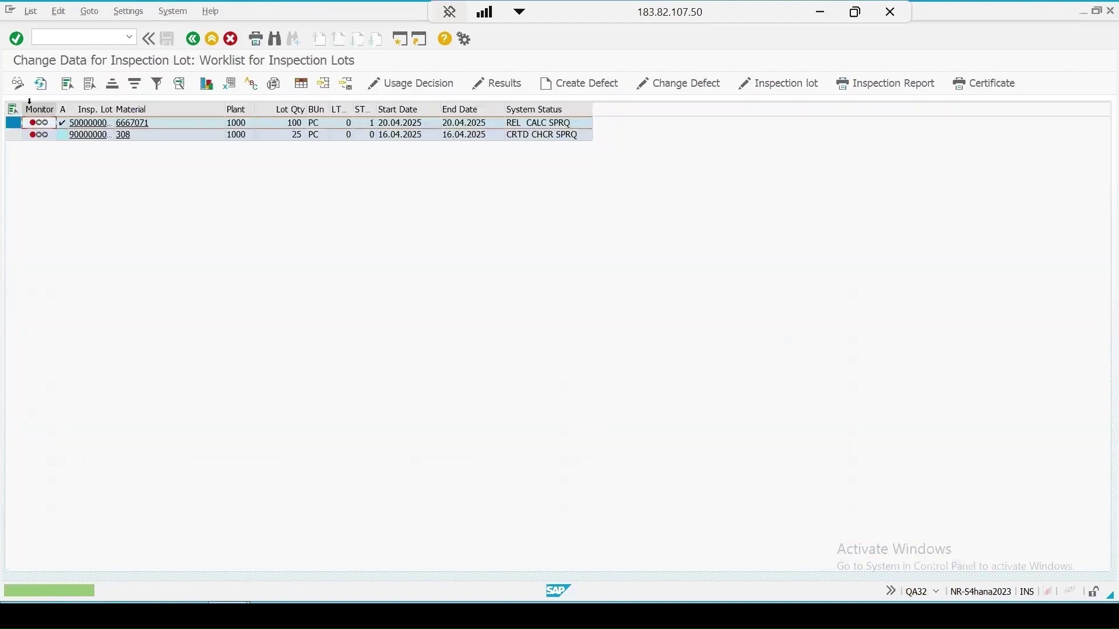
Step: Record usage decision code A (Accept) for the lot of material 6667071 and enter 100 PC for posting to restricted use
click(40, 84)
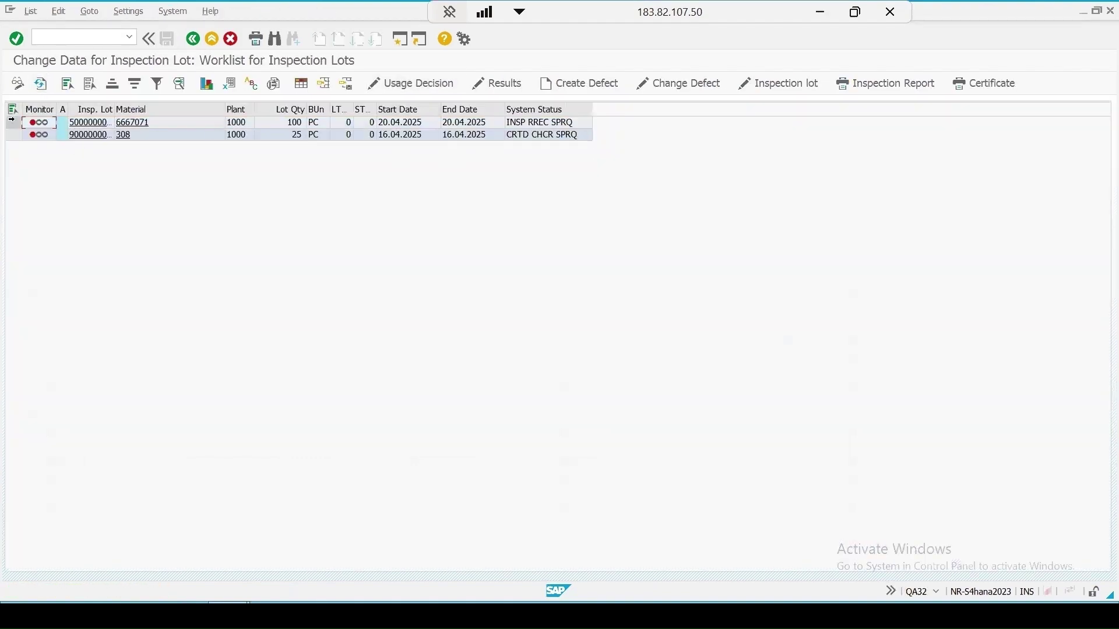
click(429, 82)
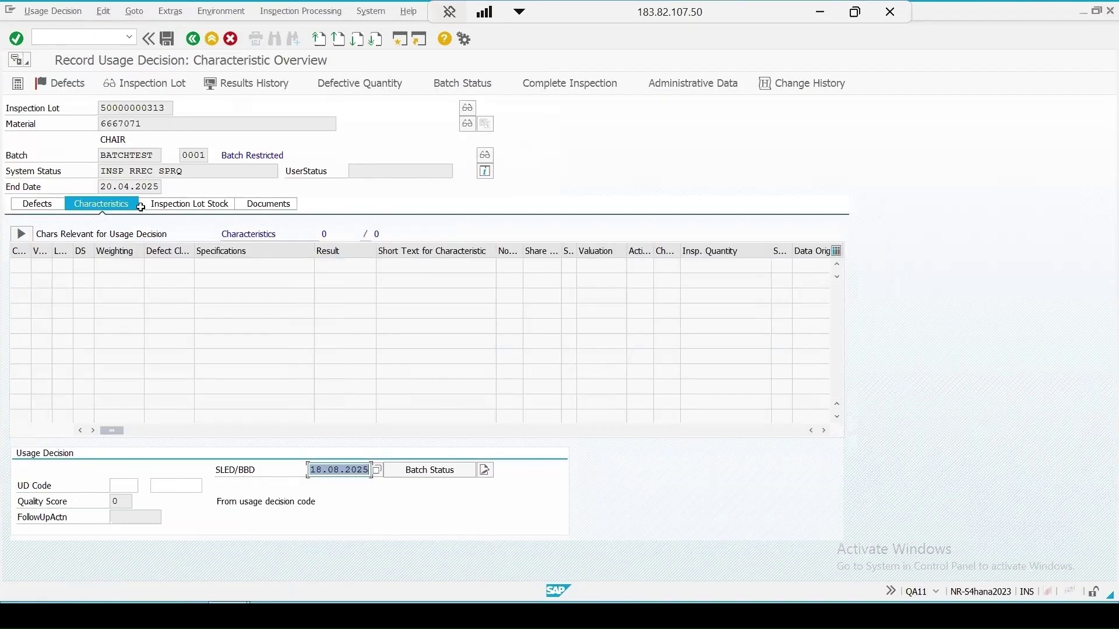
click(134, 486)
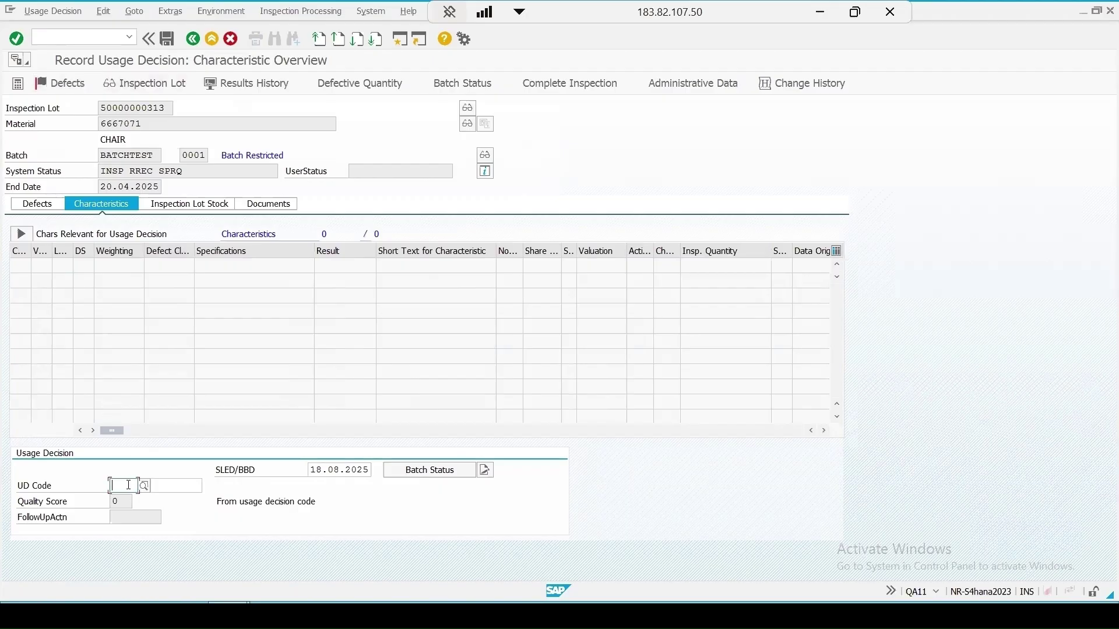
click(144, 486)
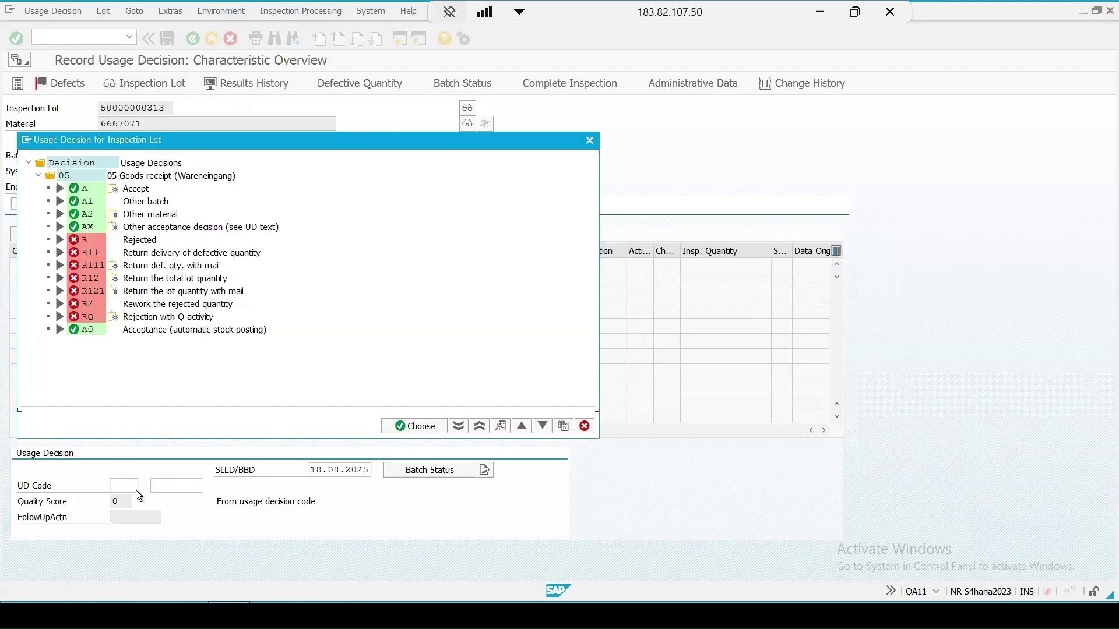
double_click(82, 186)
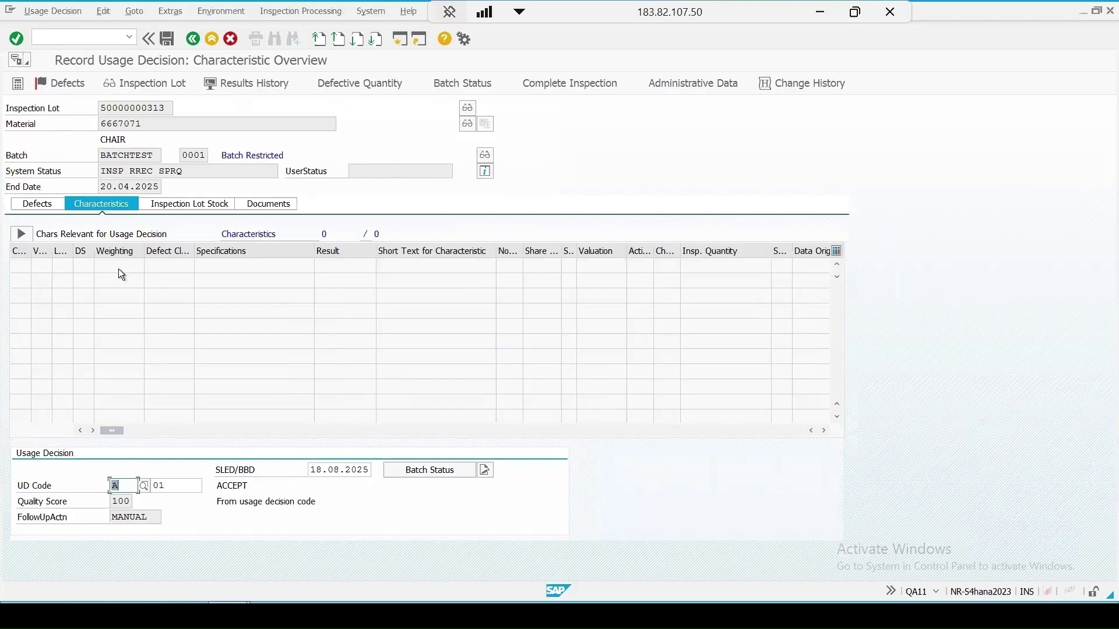
click(184, 204)
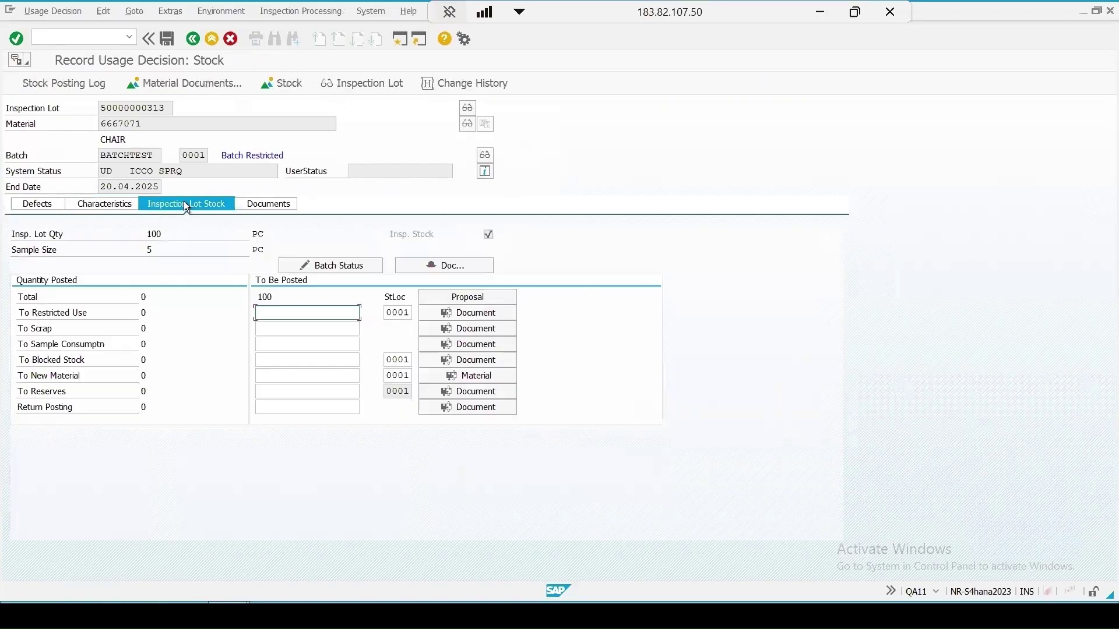
text(100)
Step: Examine the stock of batch BATCHTEST in the stock overview and return to the usage decision
click(292, 85)
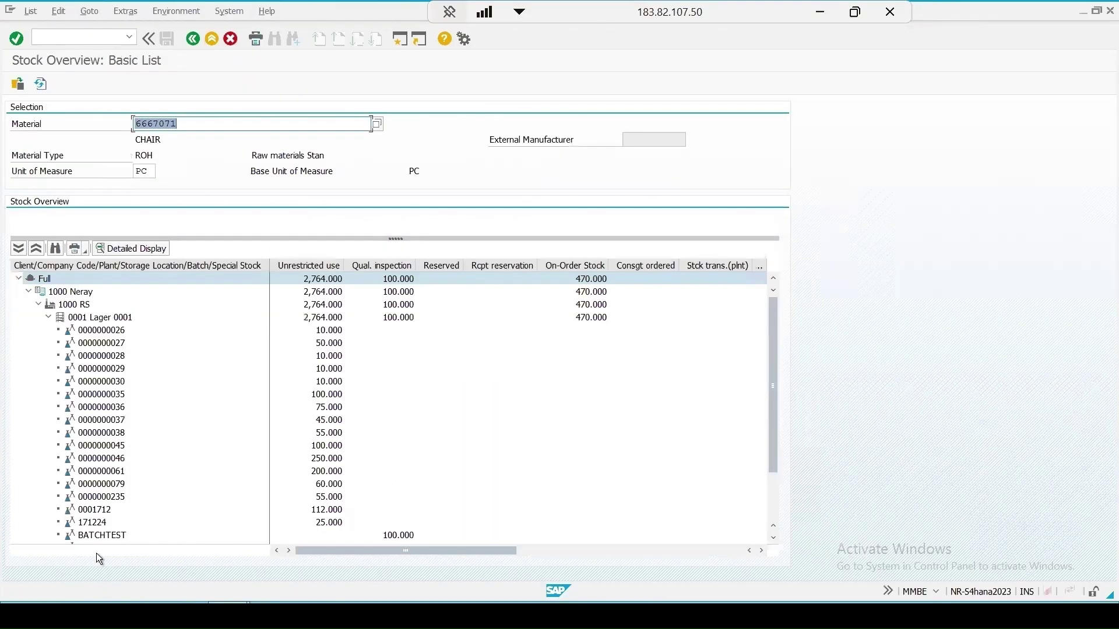
click(102, 535)
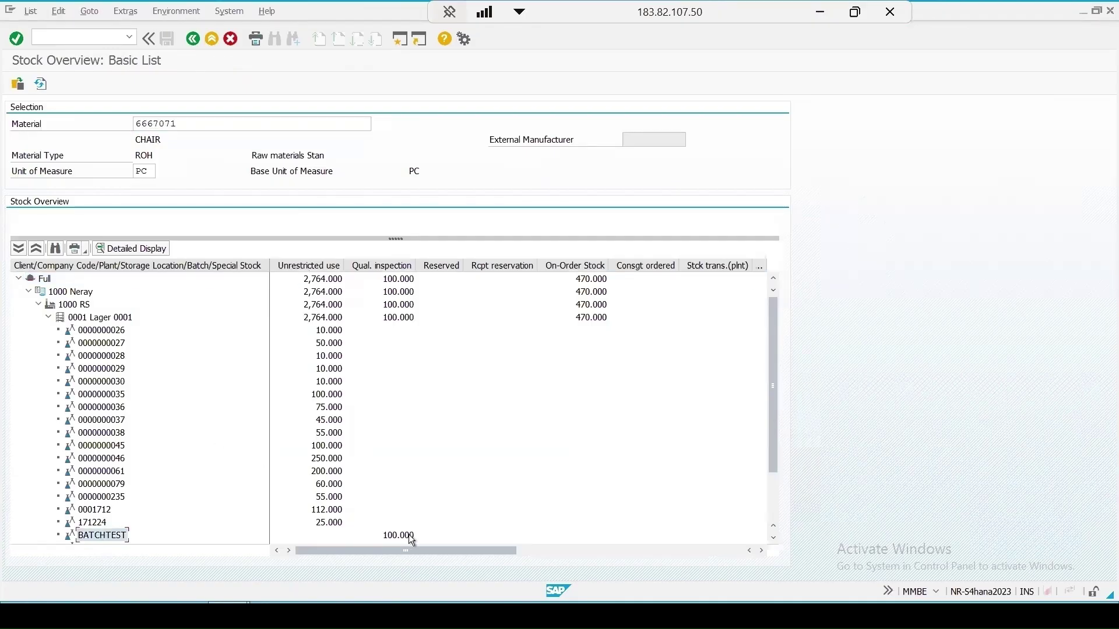
click(193, 38)
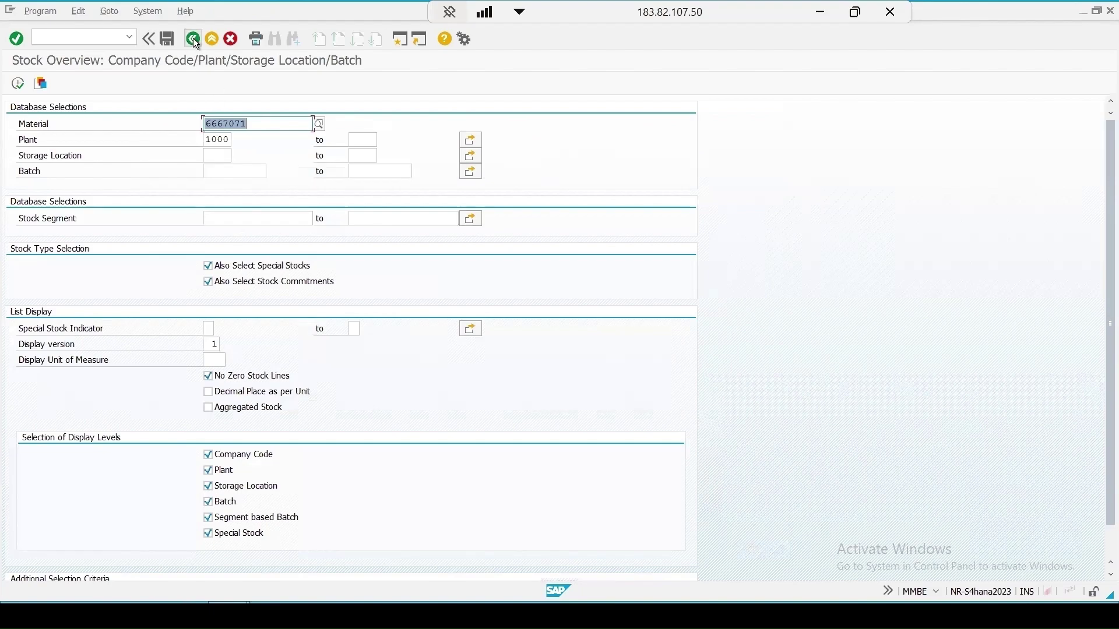
click(194, 38)
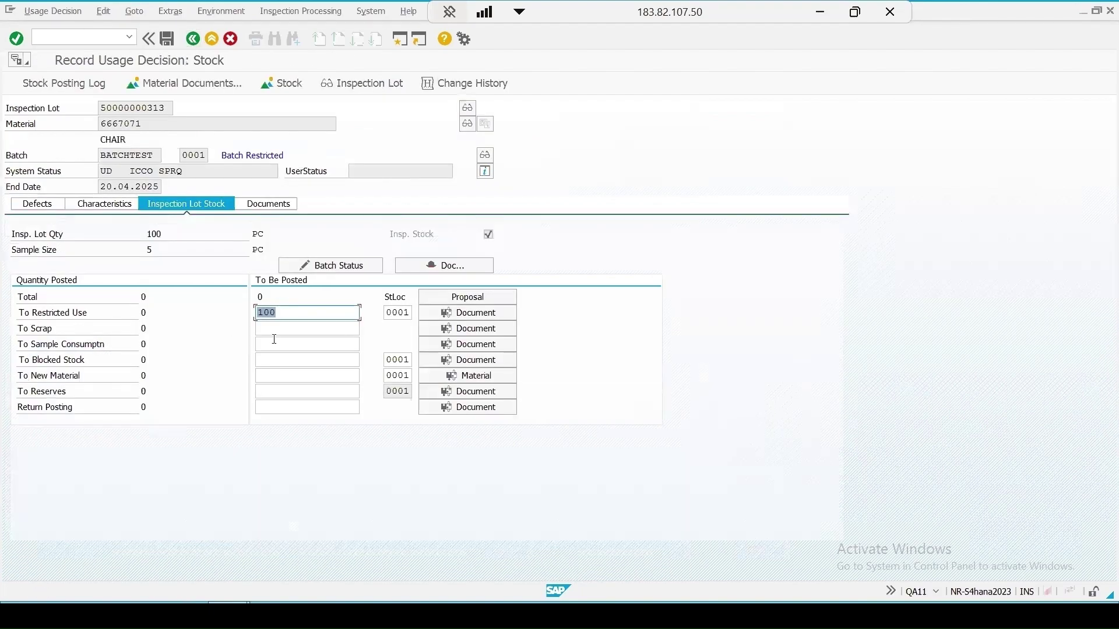
Step: Save the usage decision with the new batch status Unrestricted and refresh the inspection lot worklist
click(167, 38)
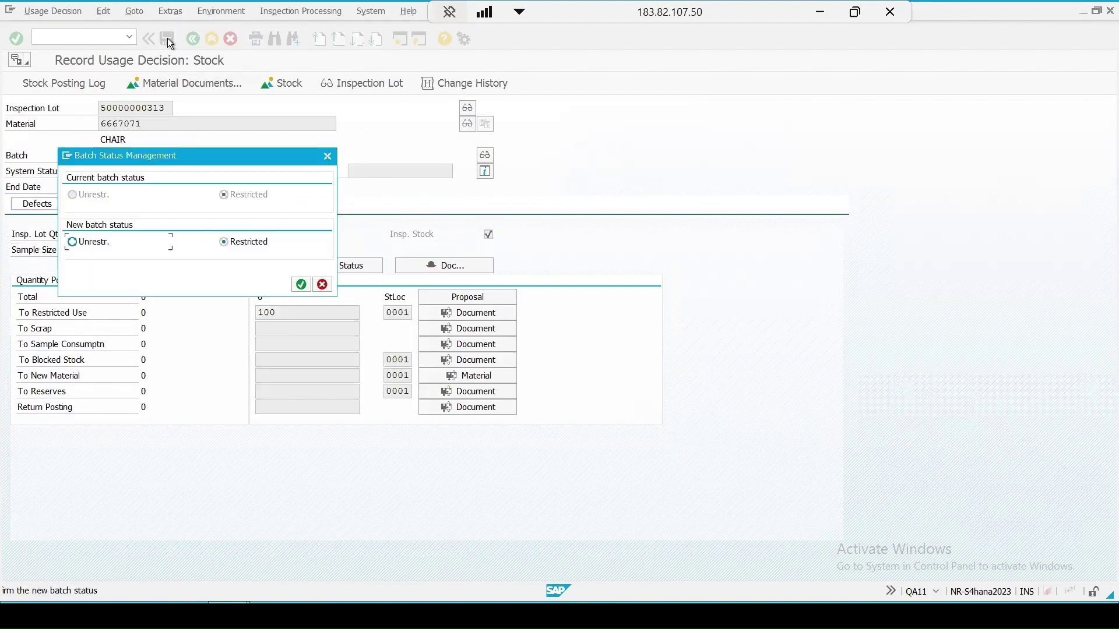
click(88, 234)
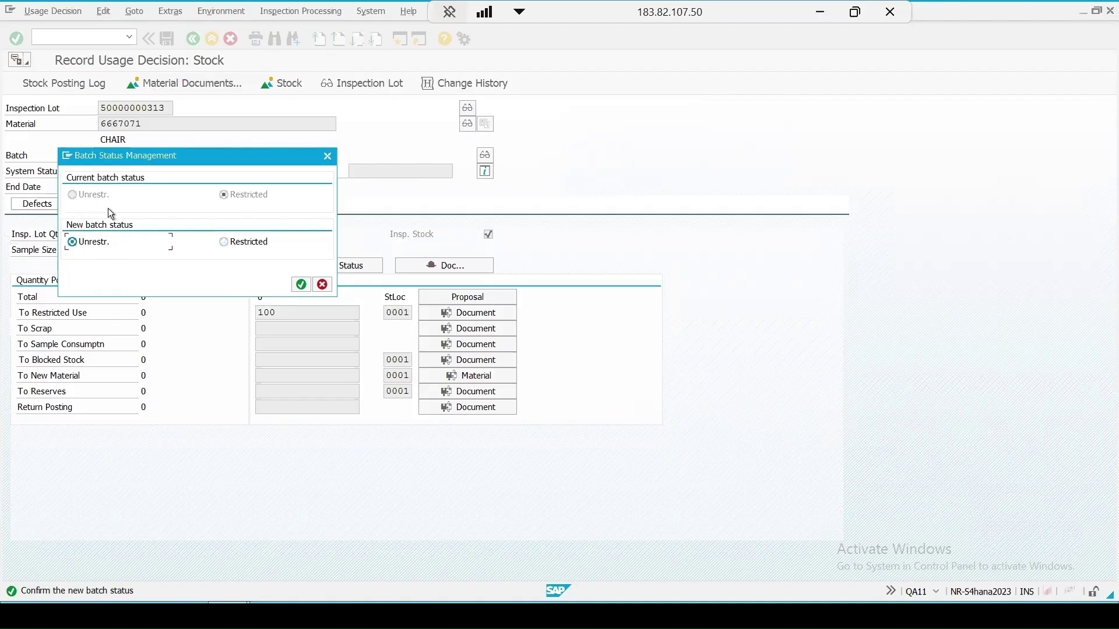
click(300, 285)
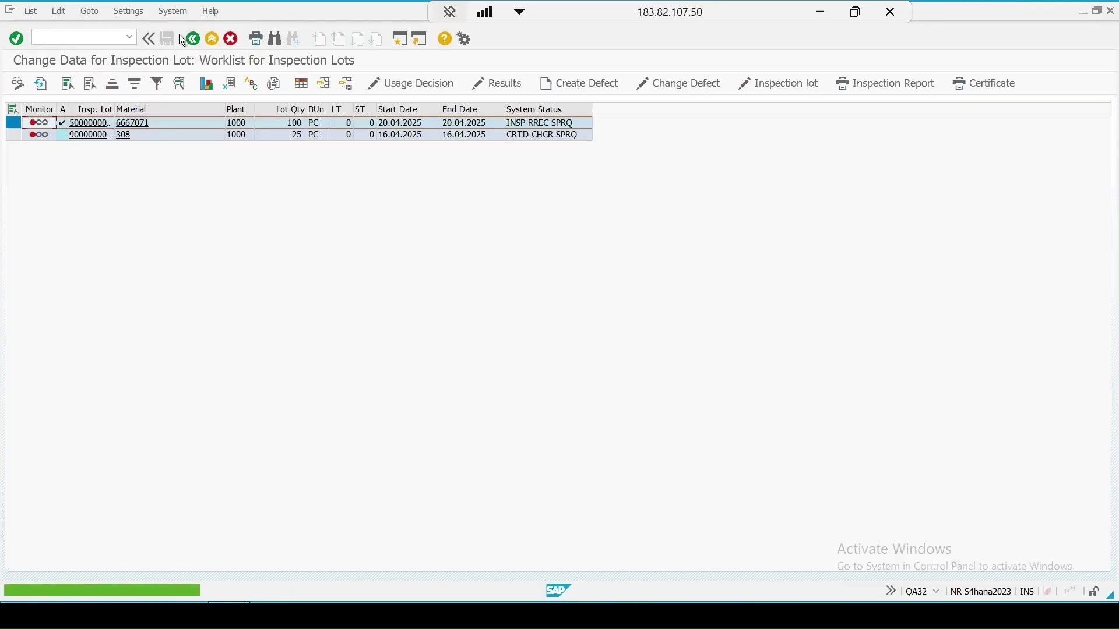
click(40, 84)
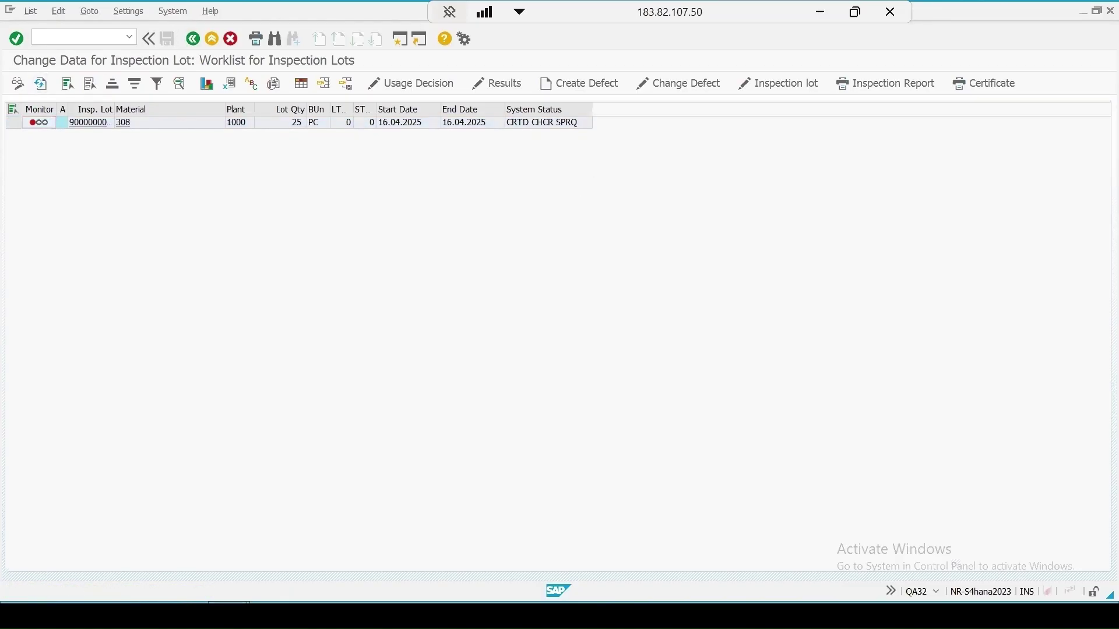
Step: Start transaction MSC2N in another new GUI window
click(88, 38)
click(396, 40)
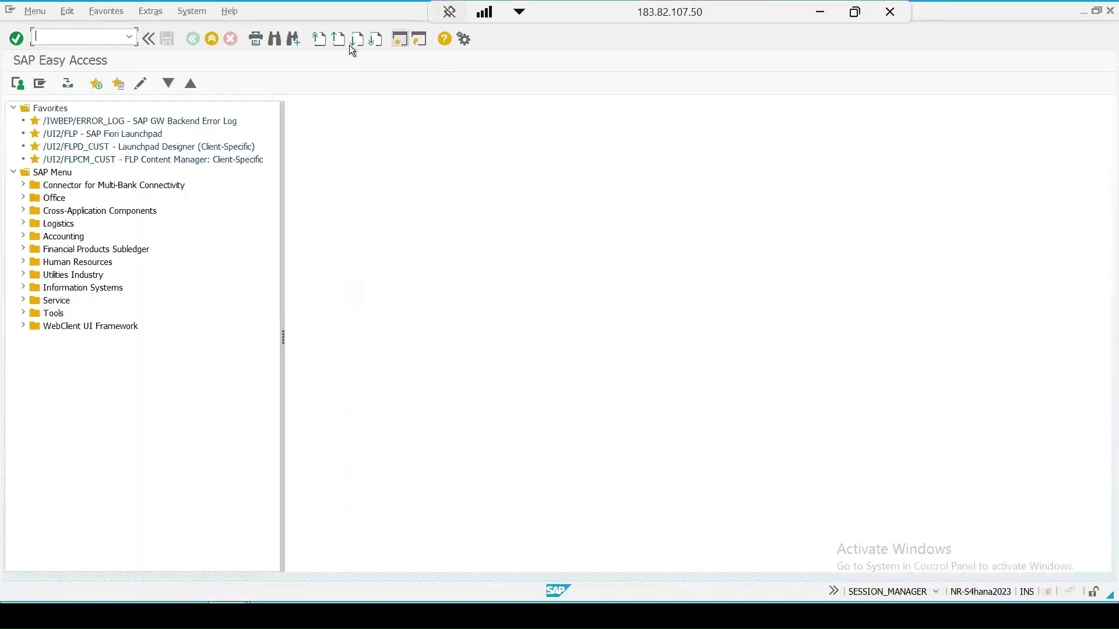
click(76, 37)
click(70, 61)
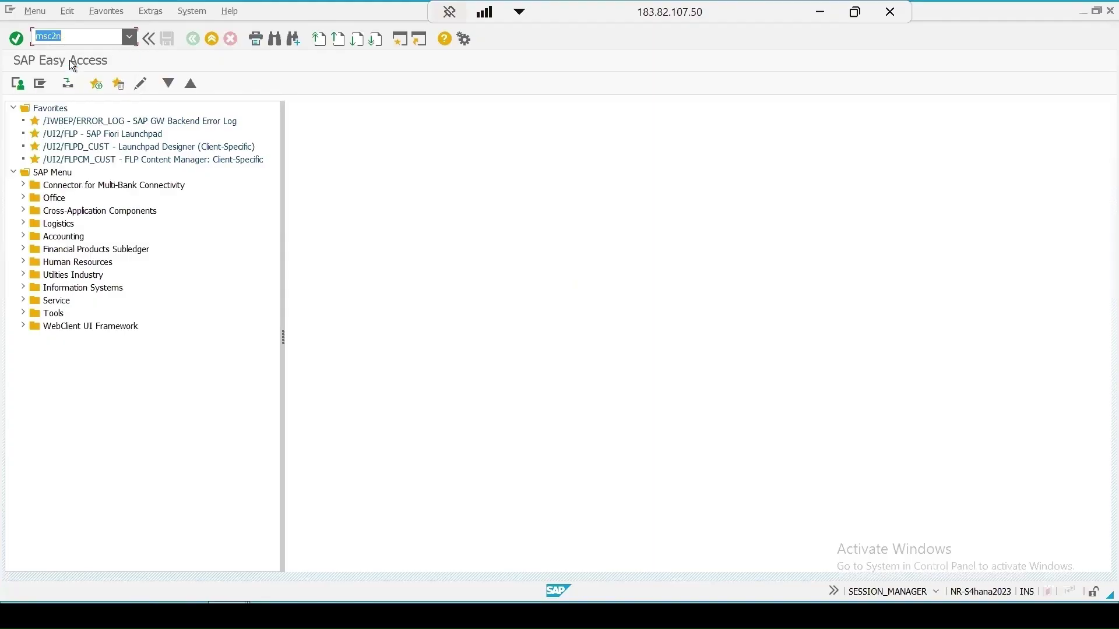
key(Return)
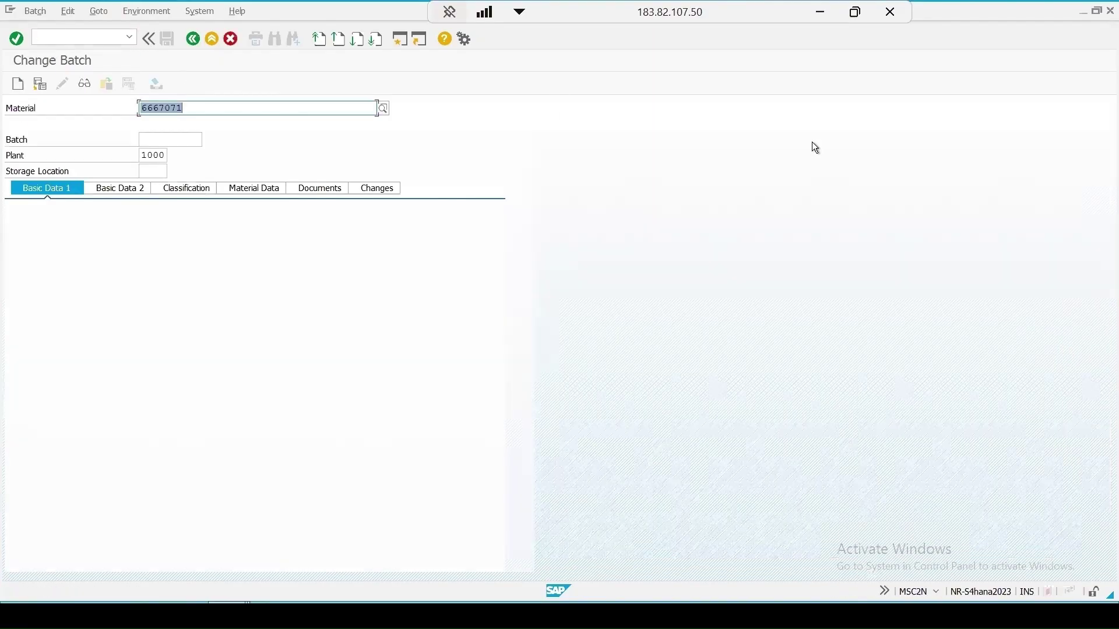
Step: Enter batch BATCHTEST for material 6667071 in the Change Batch selection
key(Return)
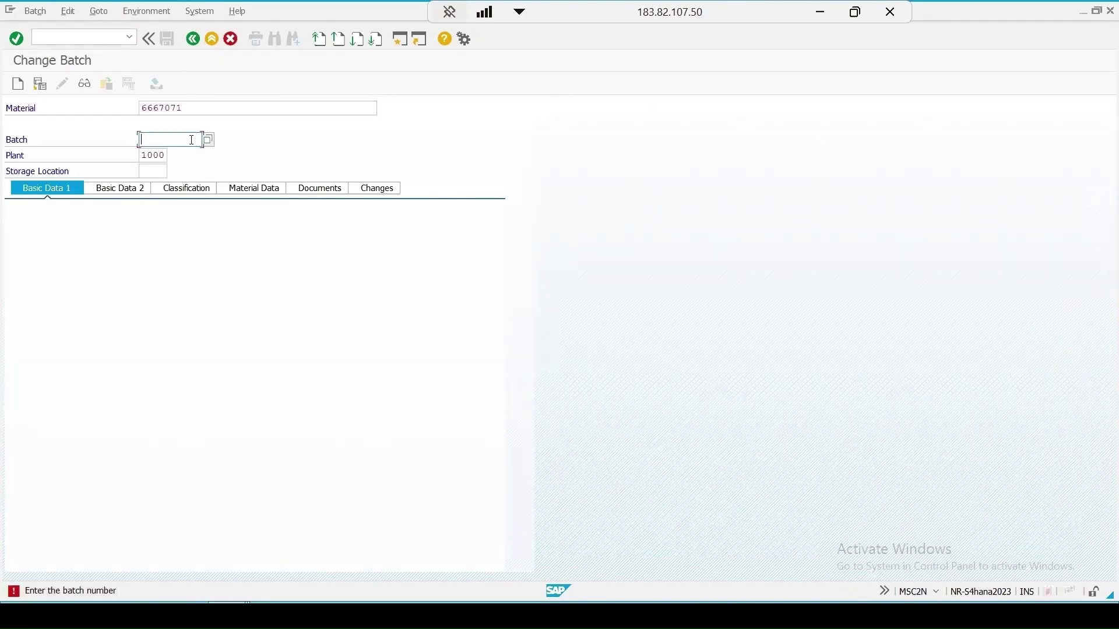
text(ba)
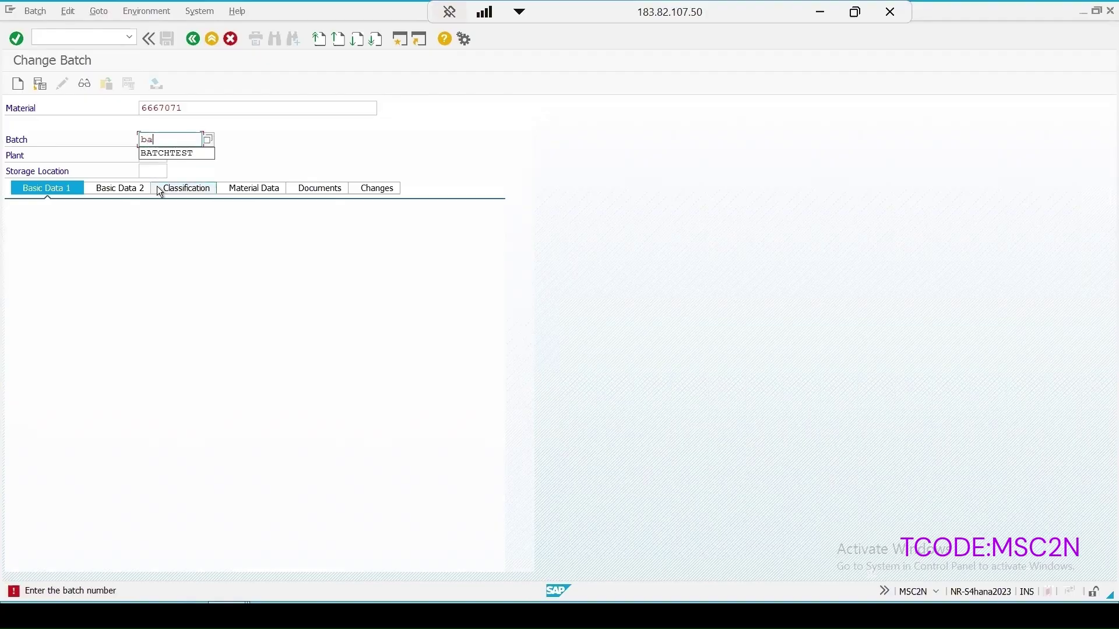
text(tcht)
click(192, 153)
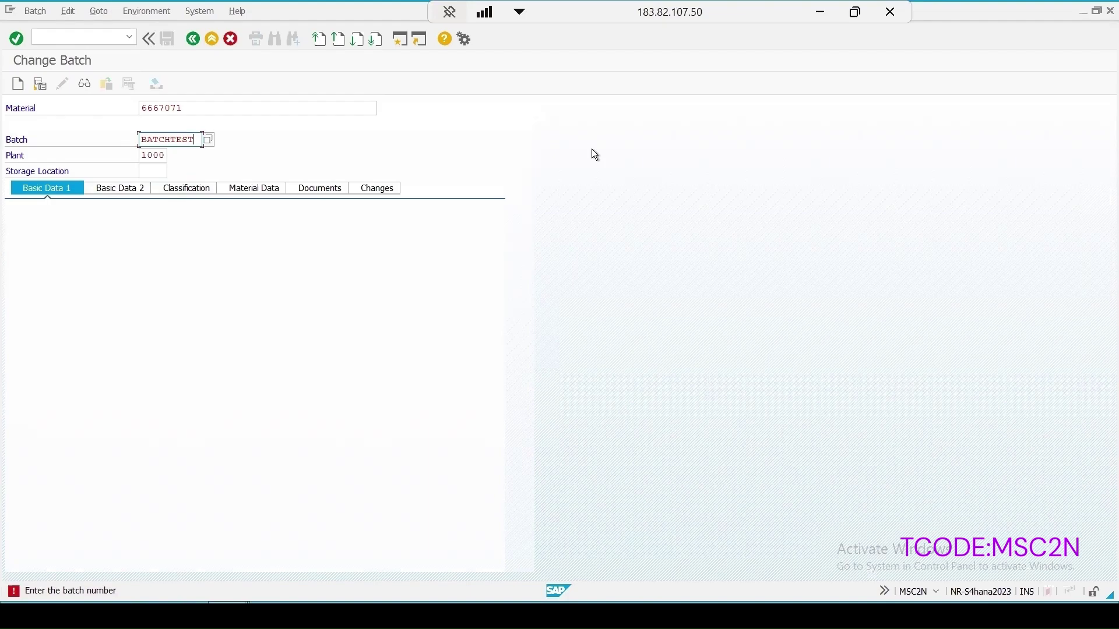
Step: Set the next inspection date of batch BATCHTEST to 20.04.2025 and save the batch
key(Return)
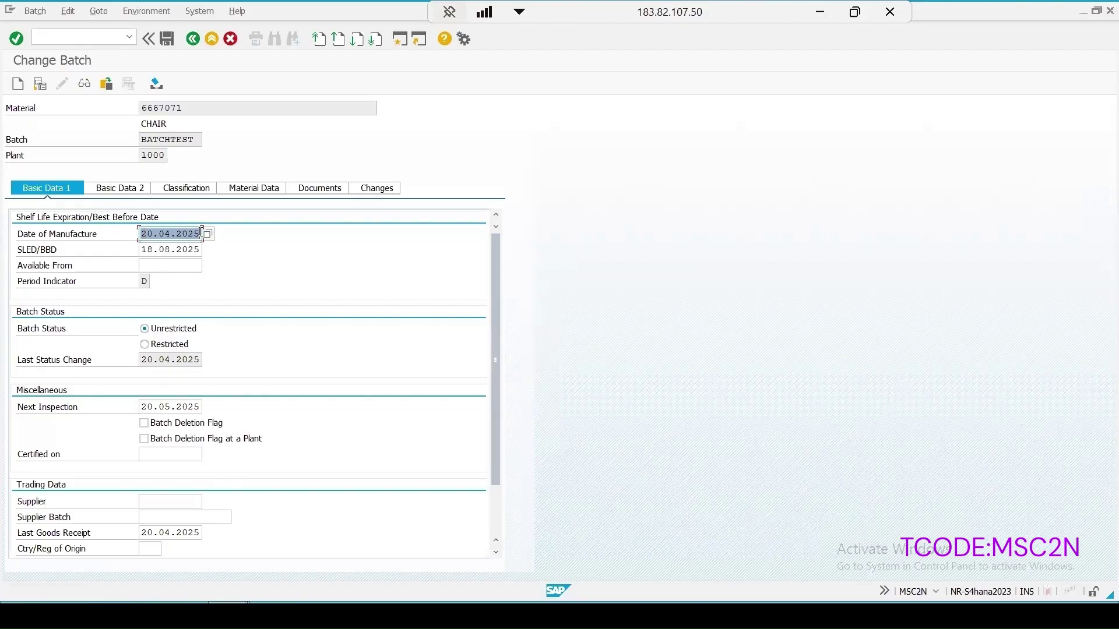
click(165, 406)
key(Delete)
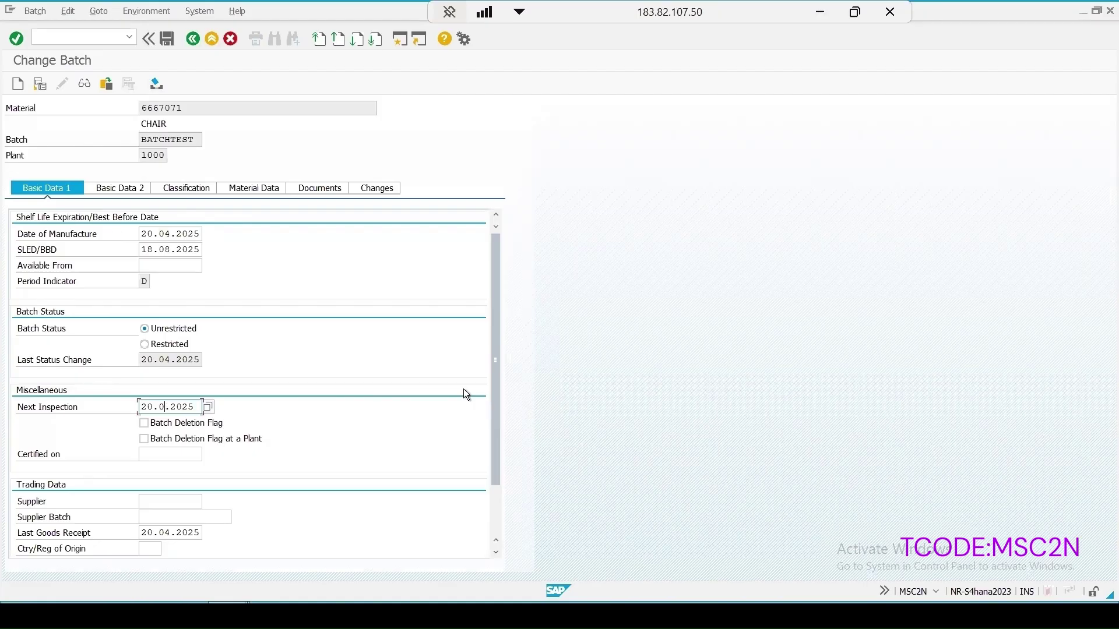
text(4)
click(167, 39)
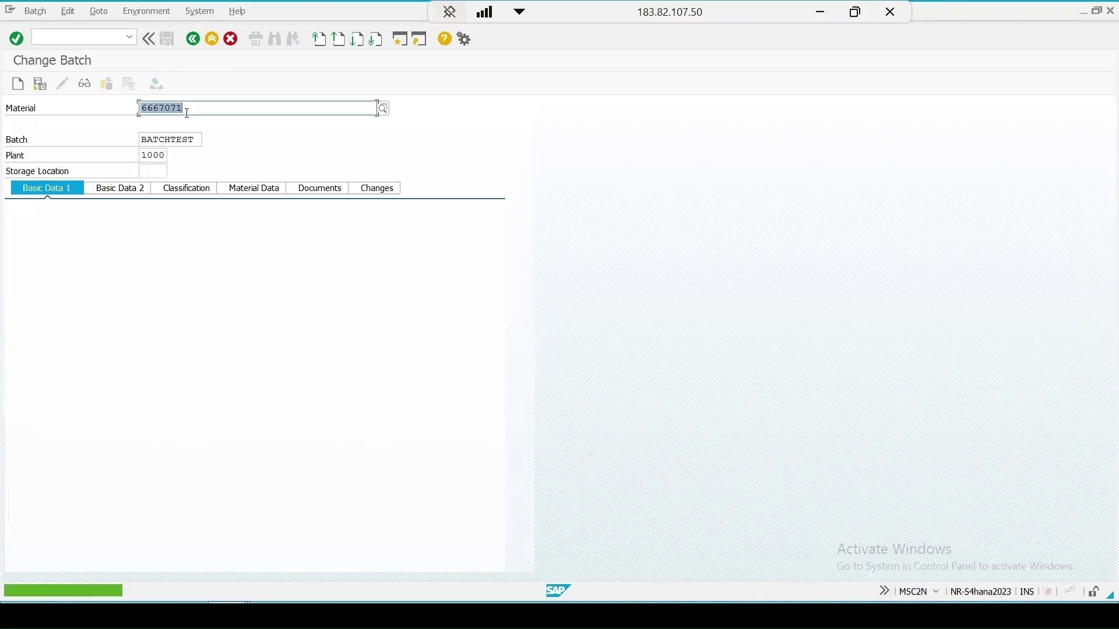
Step: Start transaction QA07 in the current window in place of the batch change
click(129, 39)
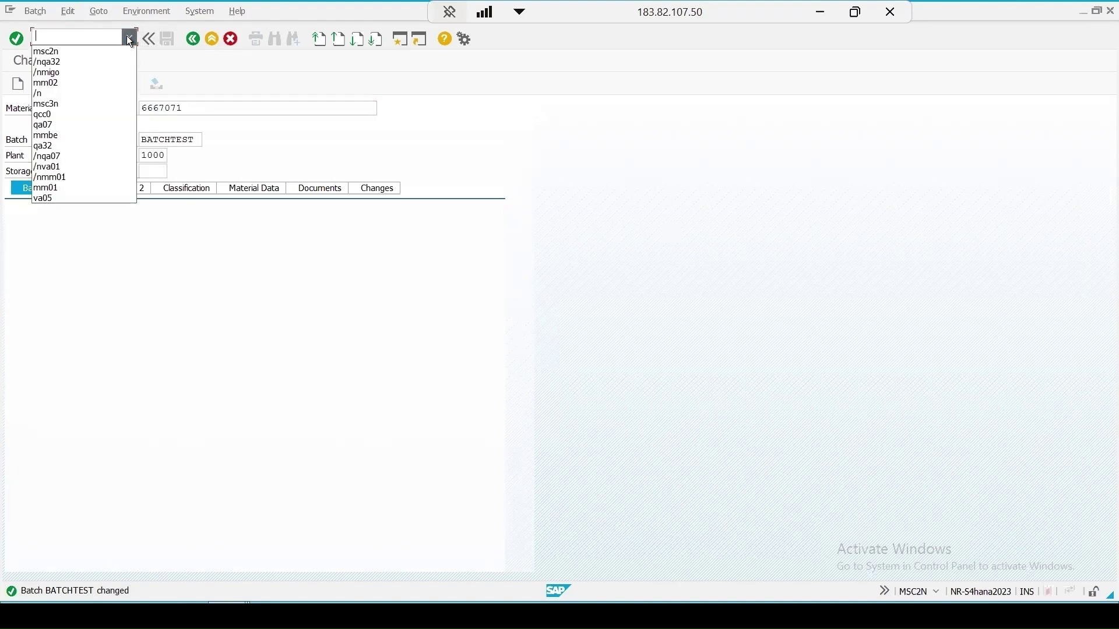
click(44, 125)
click(35, 35)
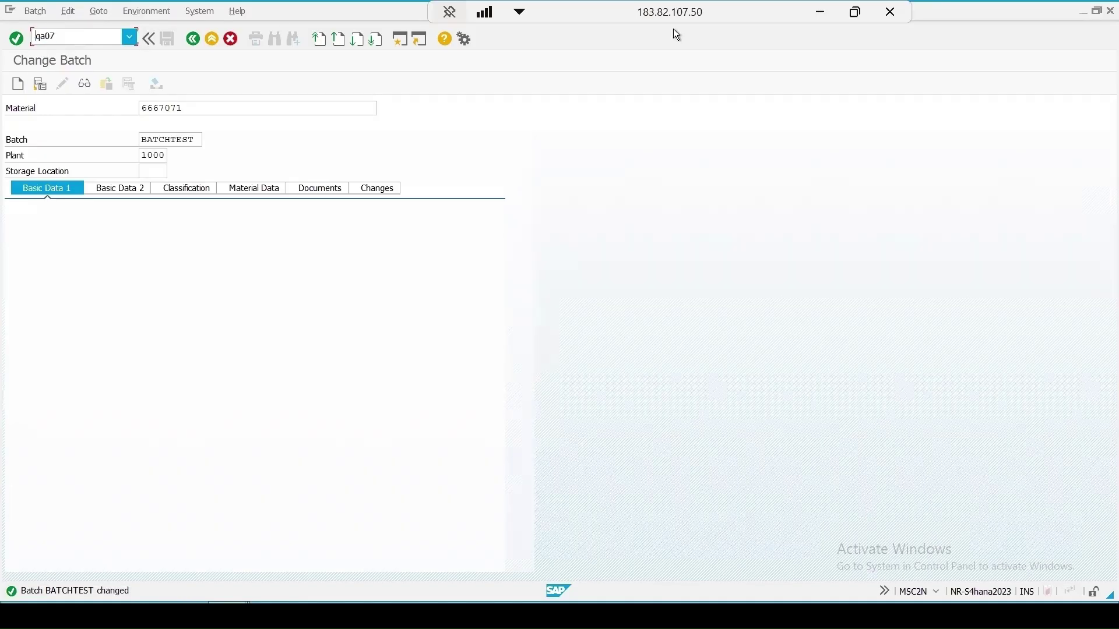
text(/n)
key(Return)
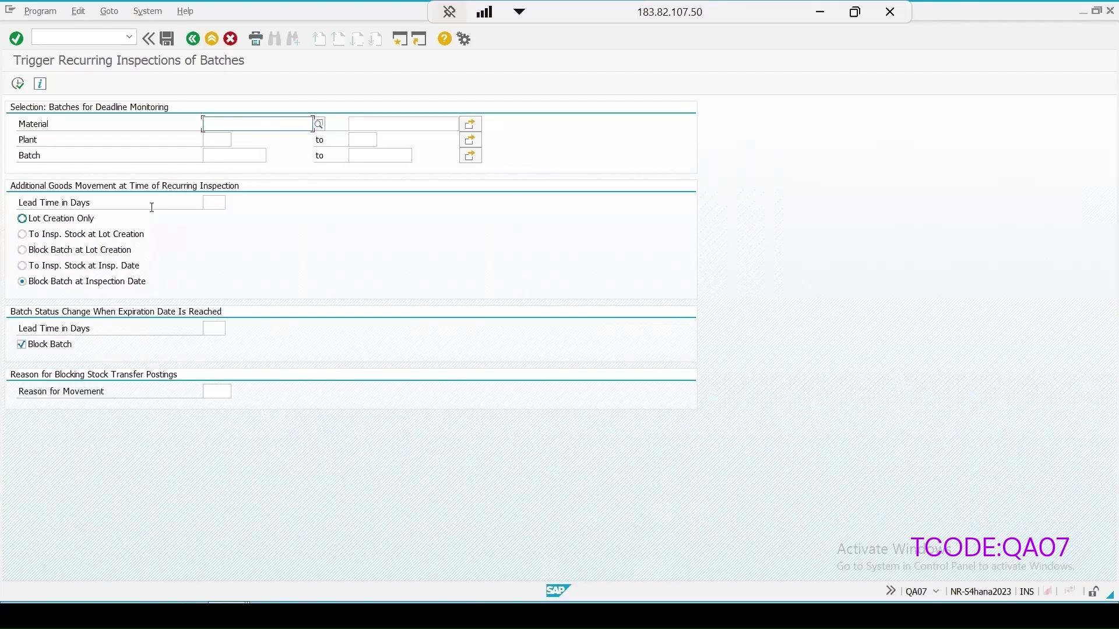
Step: Trigger the recurring inspections with Lot Creation Only, review the log messages and return to the selection
click(22, 219)
click(18, 84)
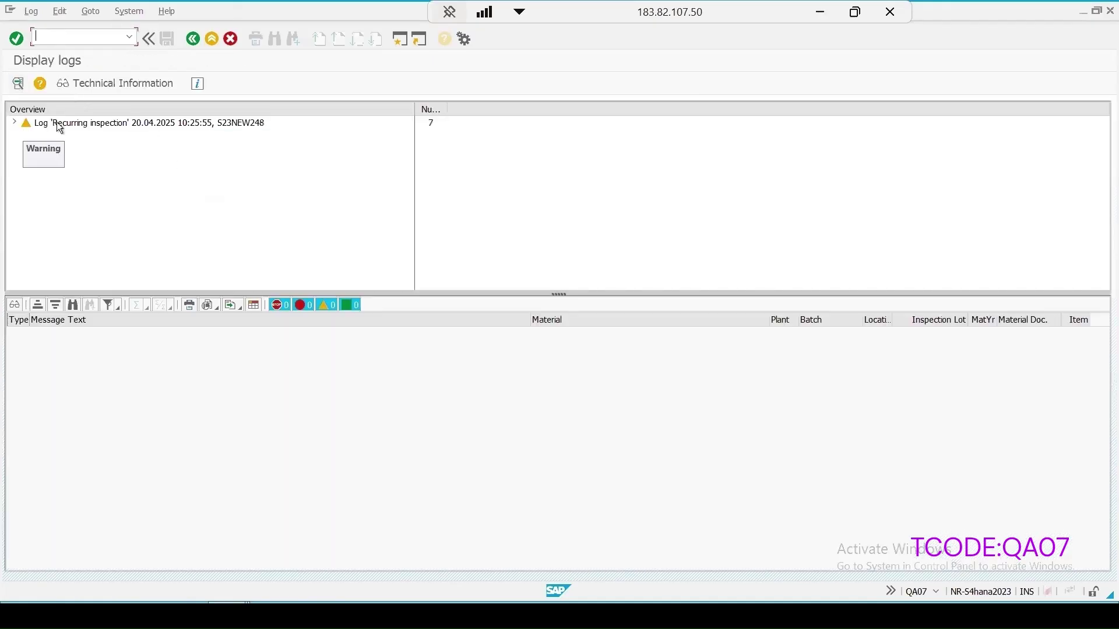
click(68, 124)
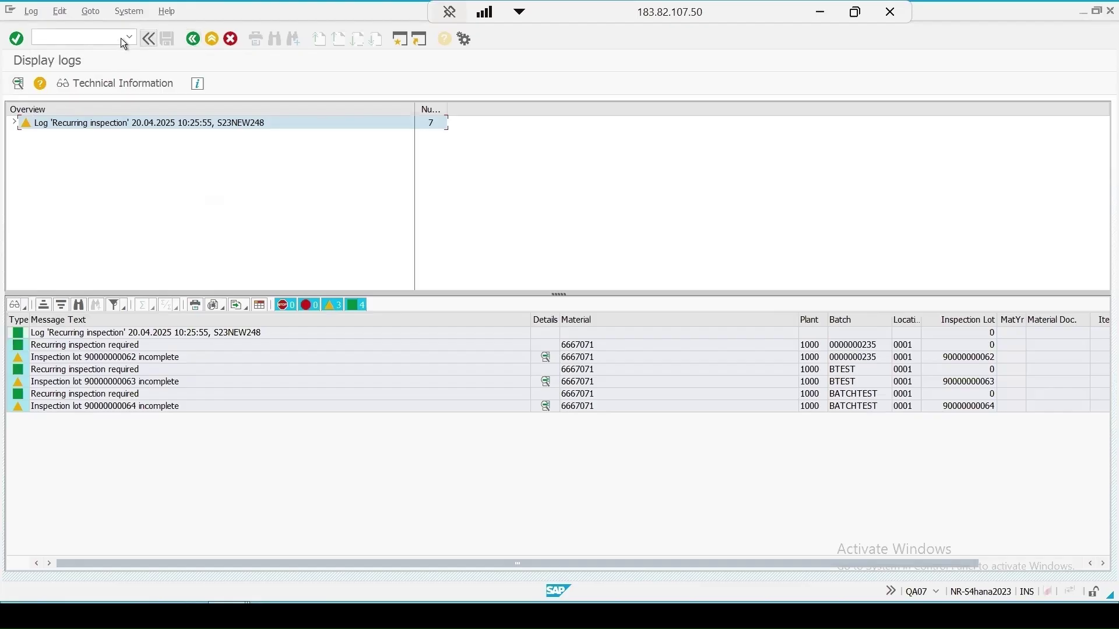
click(193, 38)
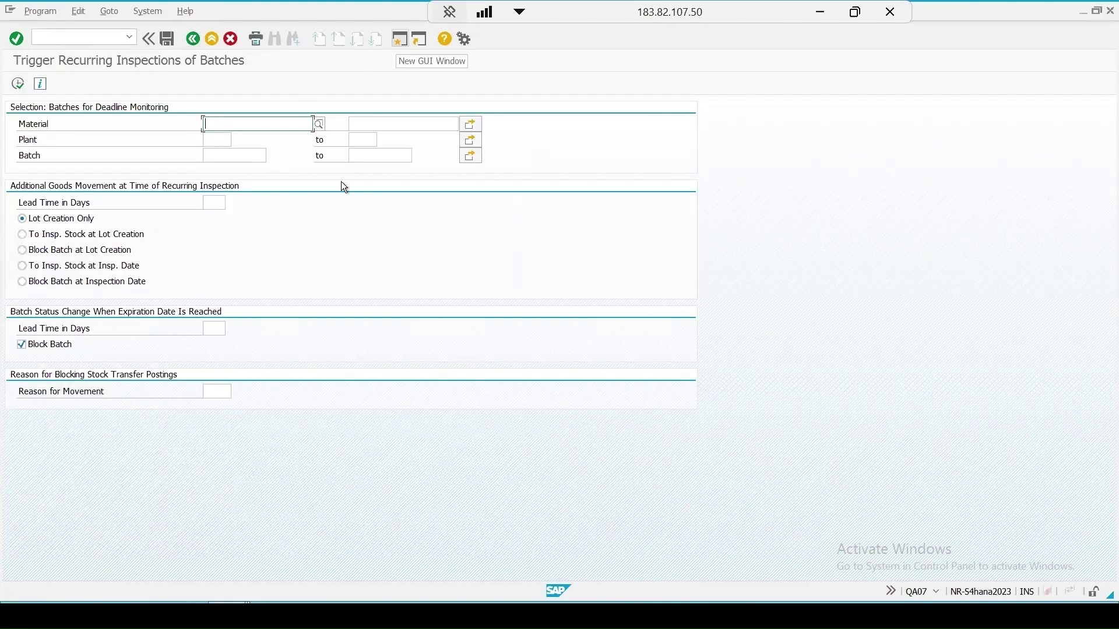
Step: Switch to the inspection lot worklist, refresh it and open the 100 PC lot of material 6667071 for changing
click(233, 600)
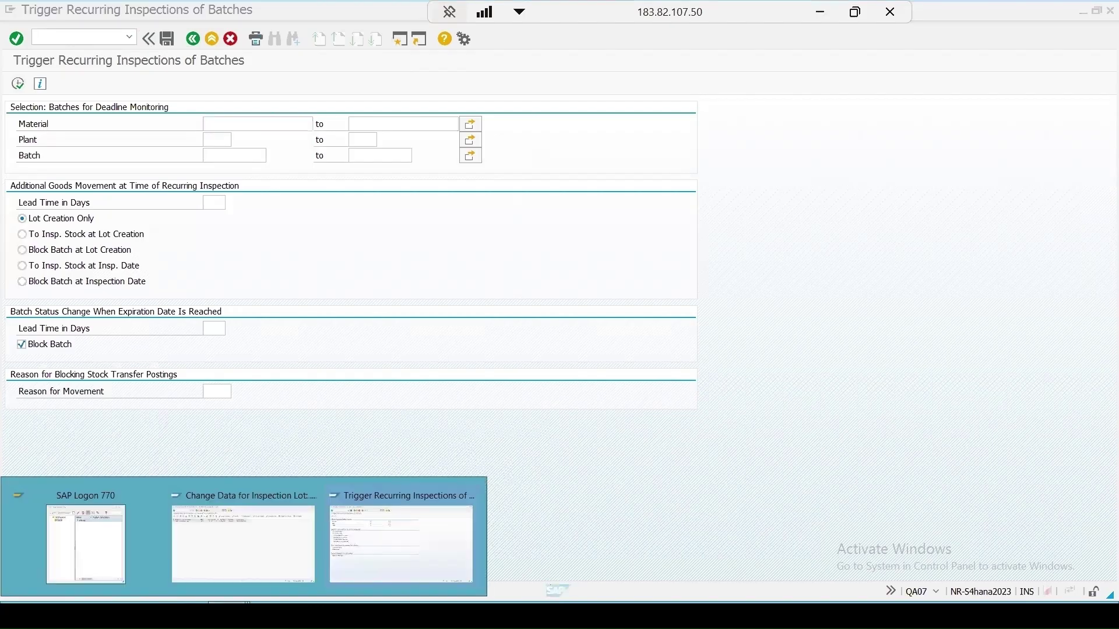
click(257, 576)
click(35, 85)
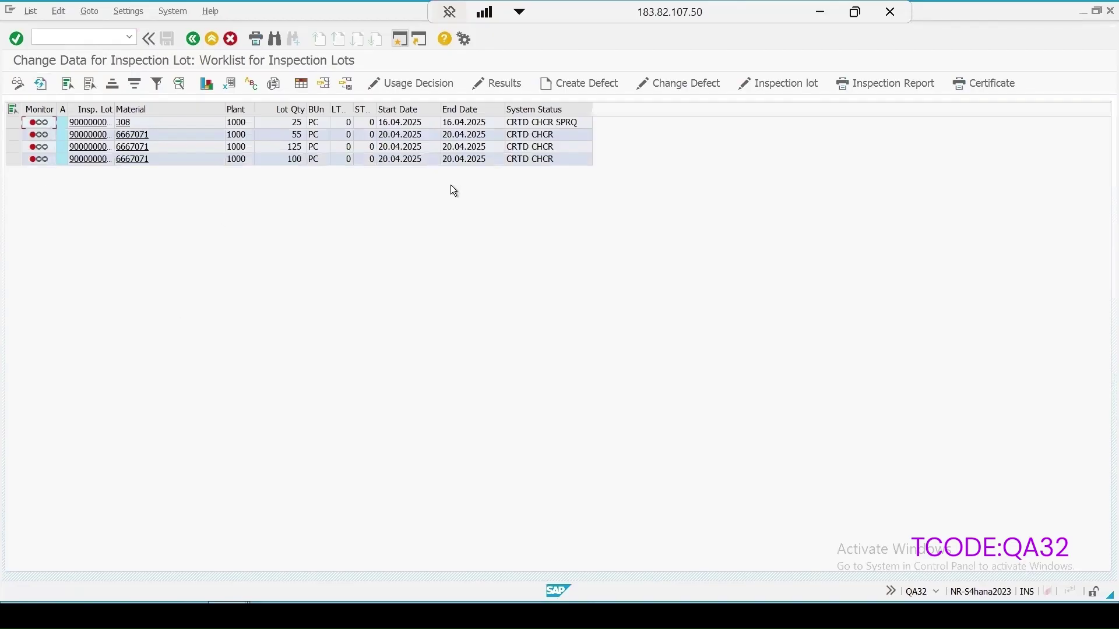
click(13, 159)
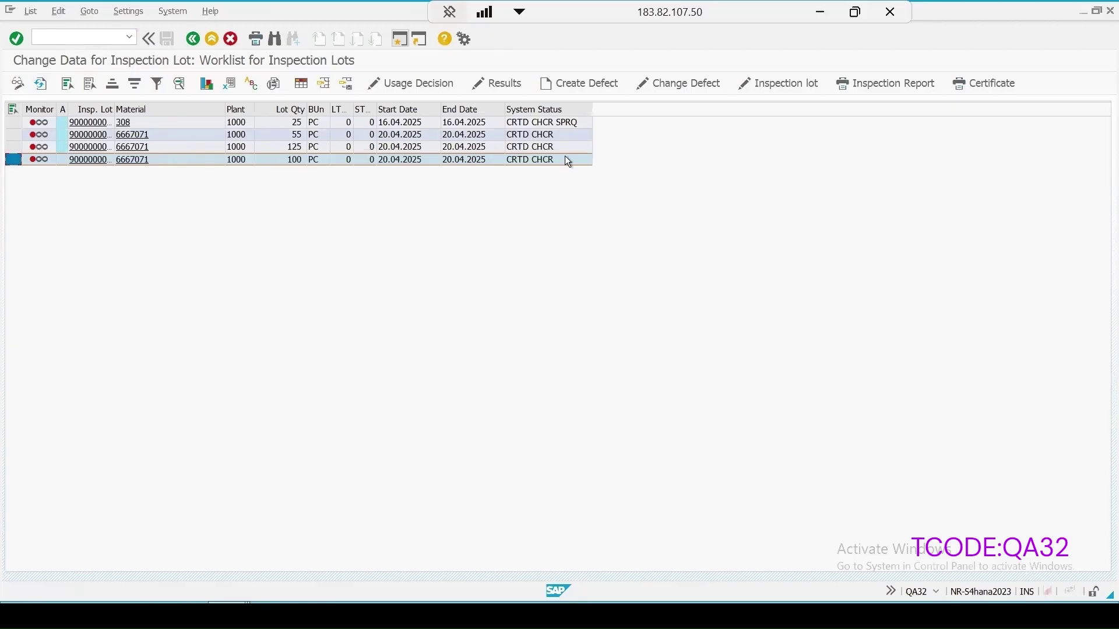
click(780, 84)
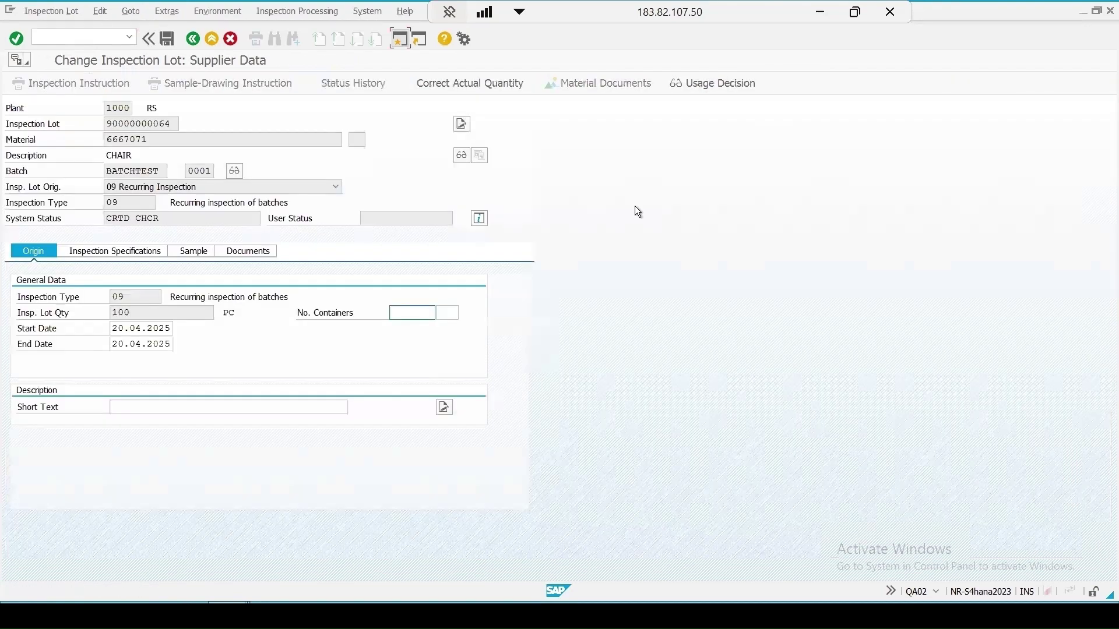
Step: Set the task list usage to 5 in the lot's inspection specifications and assign the matching inspection plan
click(132, 251)
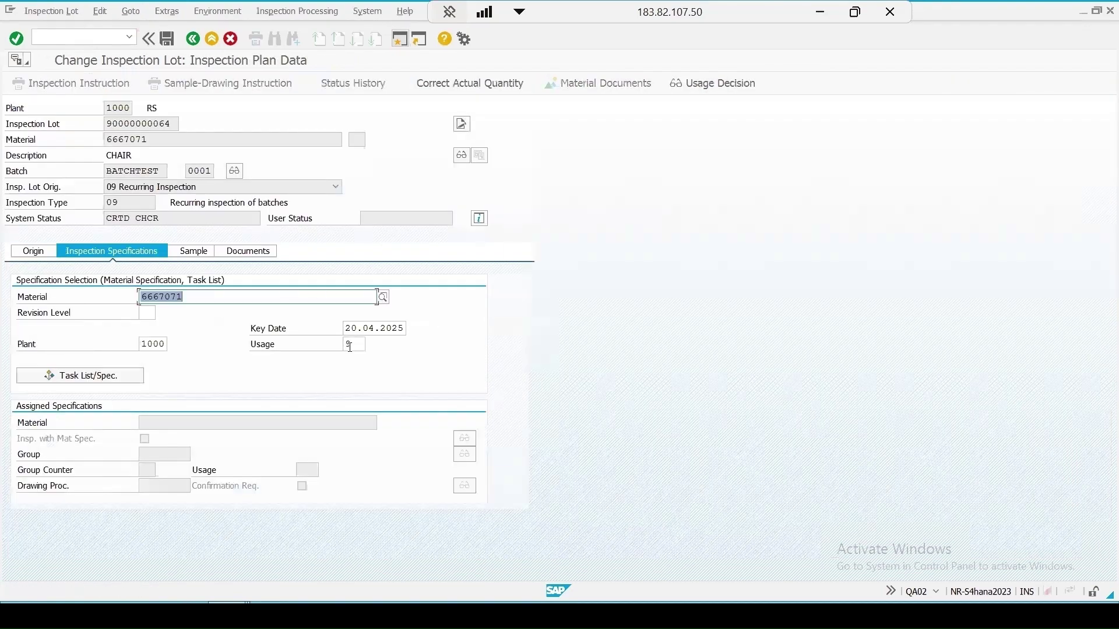
click(350, 345)
drag(351, 345, 281, 340)
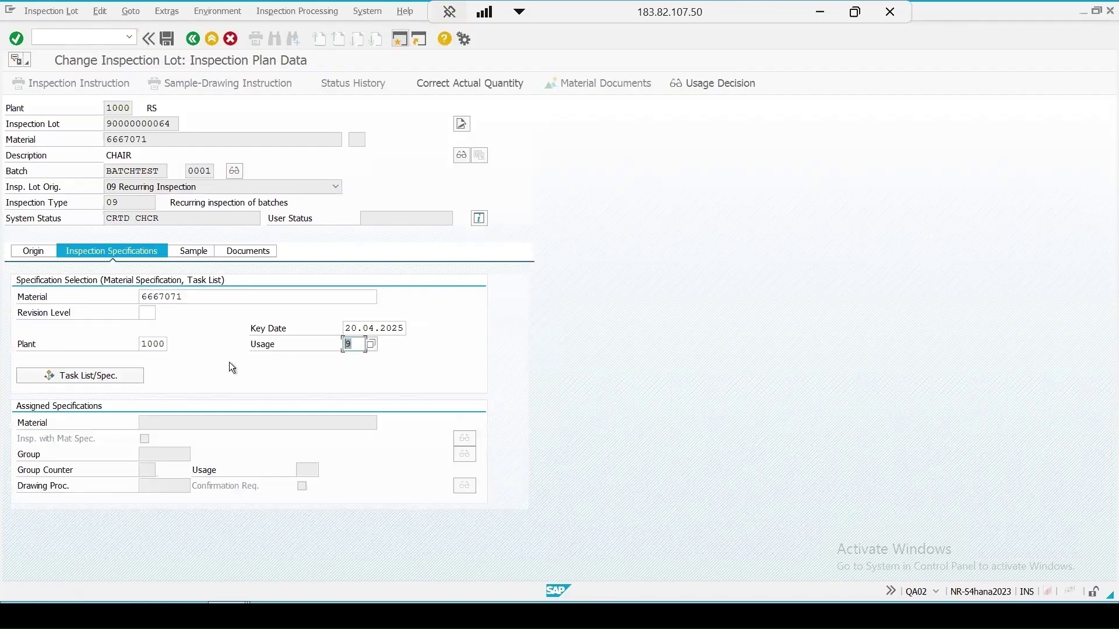
text(5)
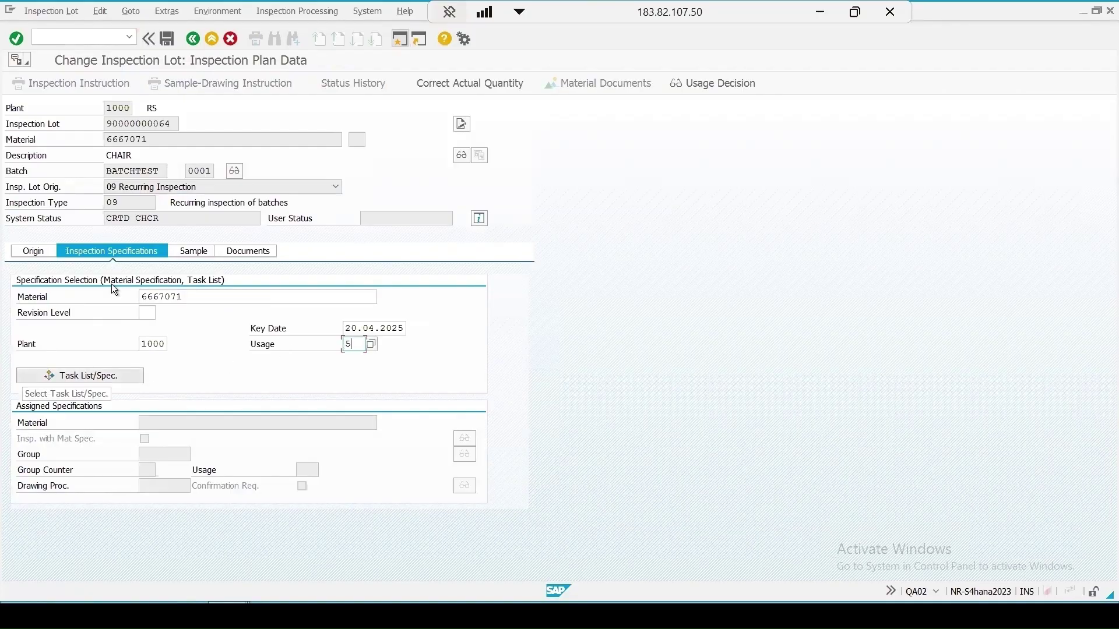
drag(160, 171, 82, 166)
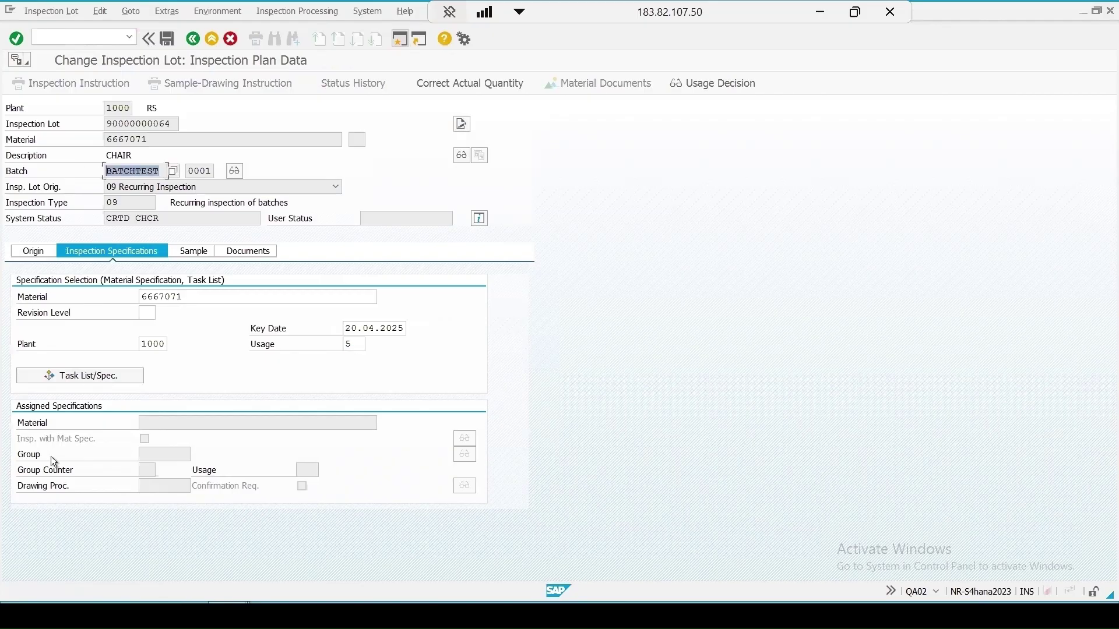
click(89, 376)
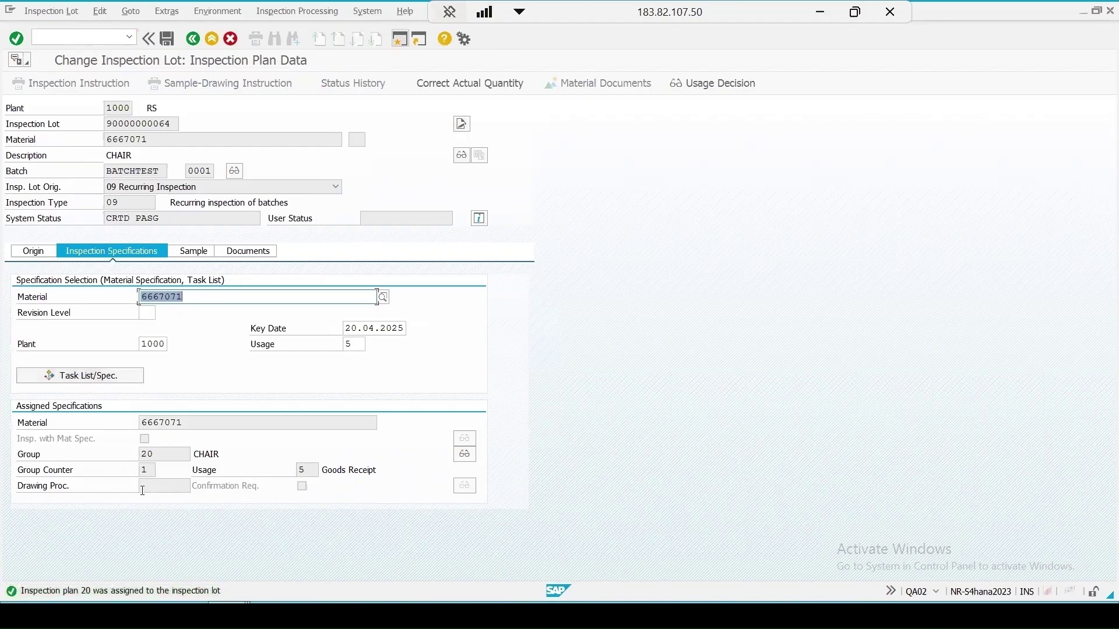
Step: Calculate the sample size for the inspection lot and save the lot
click(198, 252)
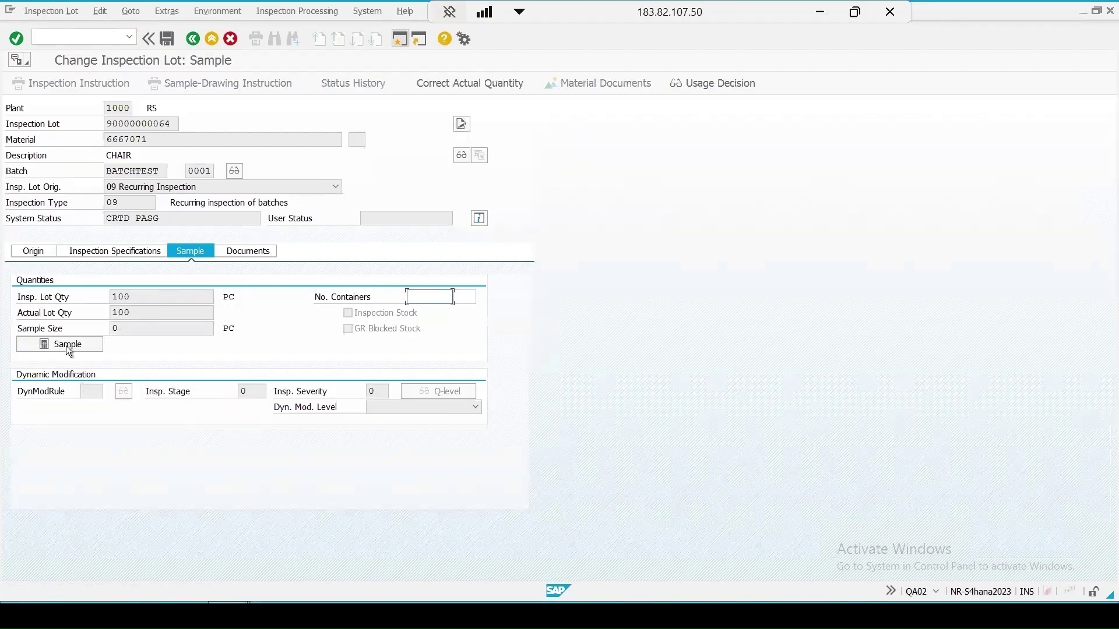
click(64, 347)
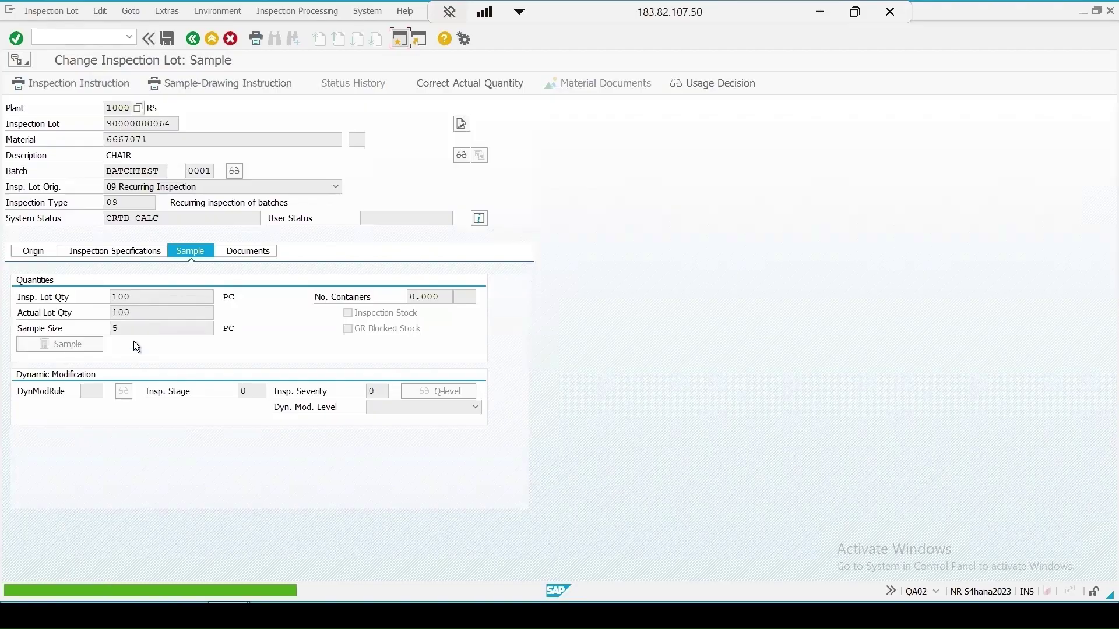
click(166, 40)
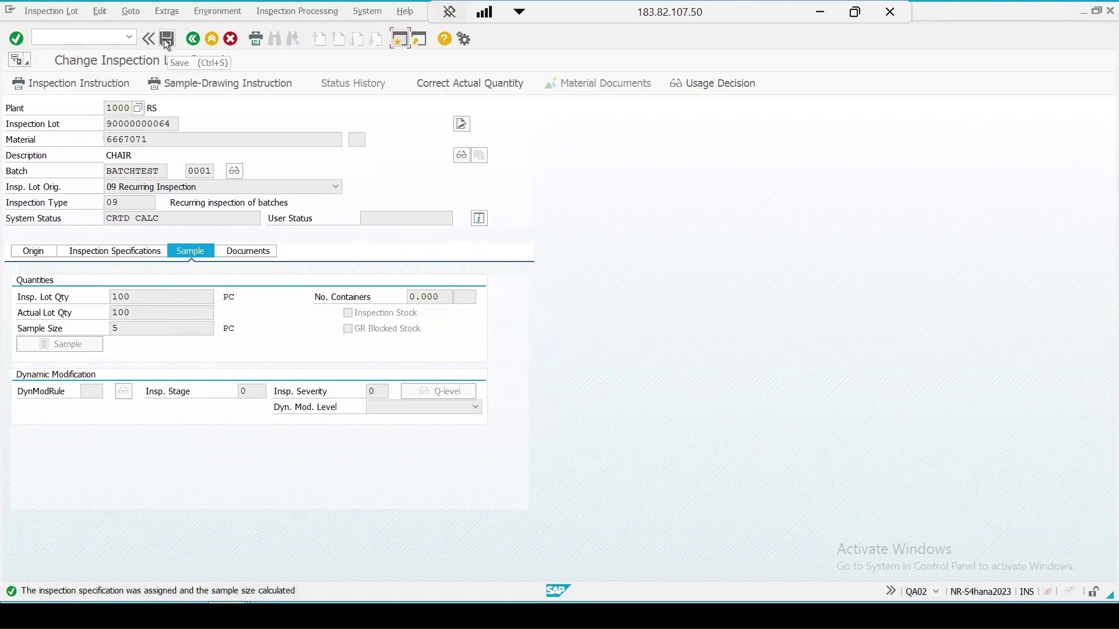
Step: Refresh the worklist and open results recording for the 100 PC lot of material 6667071
click(41, 83)
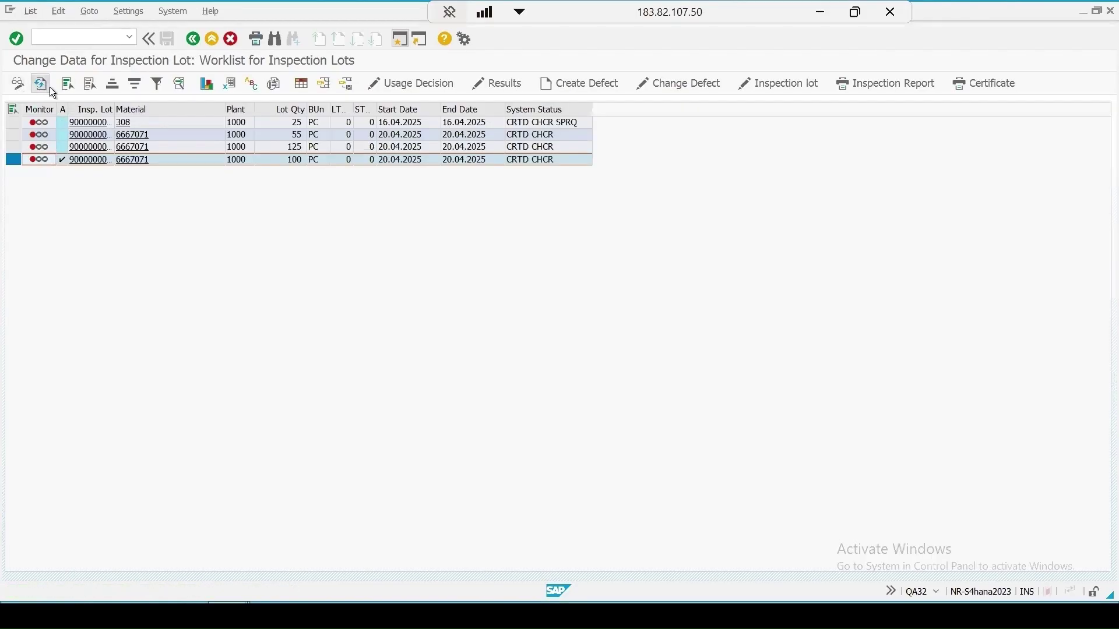
click(12, 160)
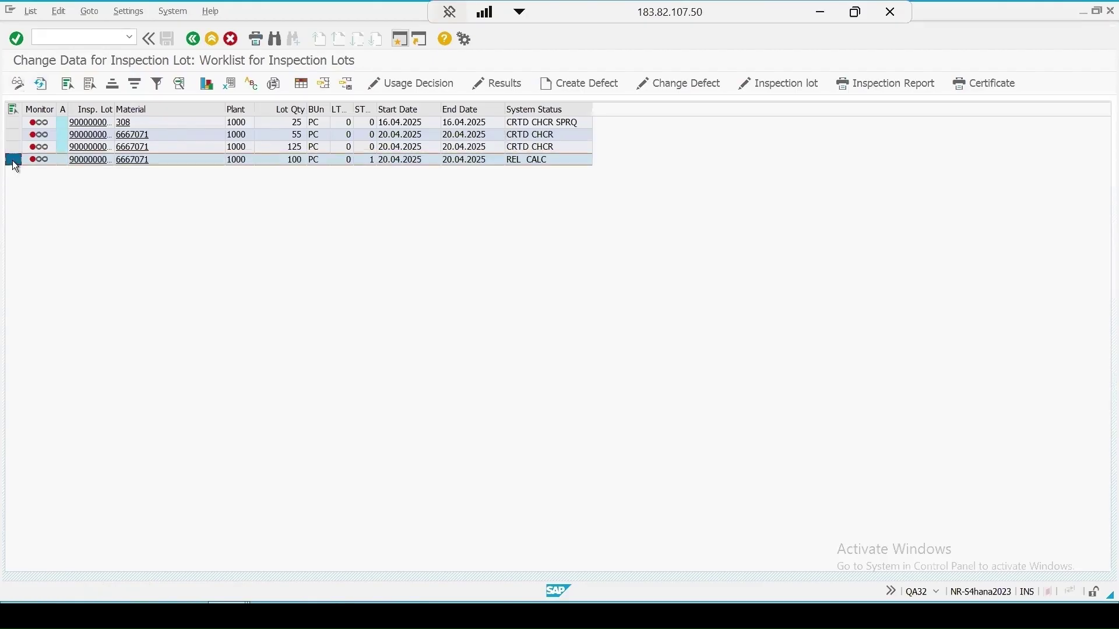
click(502, 84)
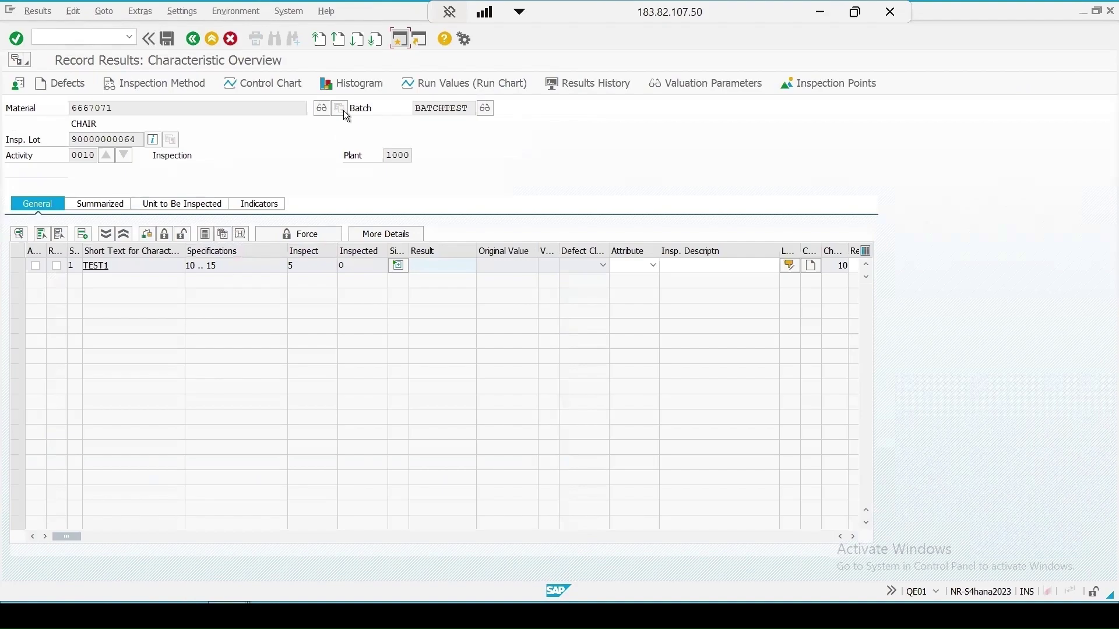
Step: Run transaction MMBE in a new GUI window and examine the stock of batch BATCHTEST for material 6667071
click(401, 41)
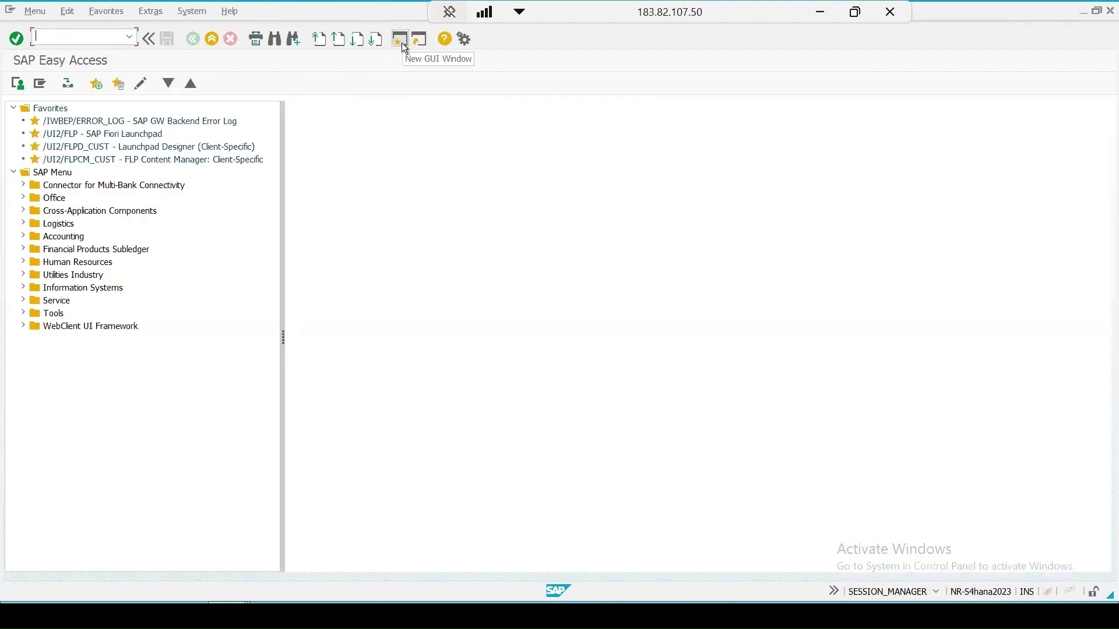
text(mmbe)
key(Return)
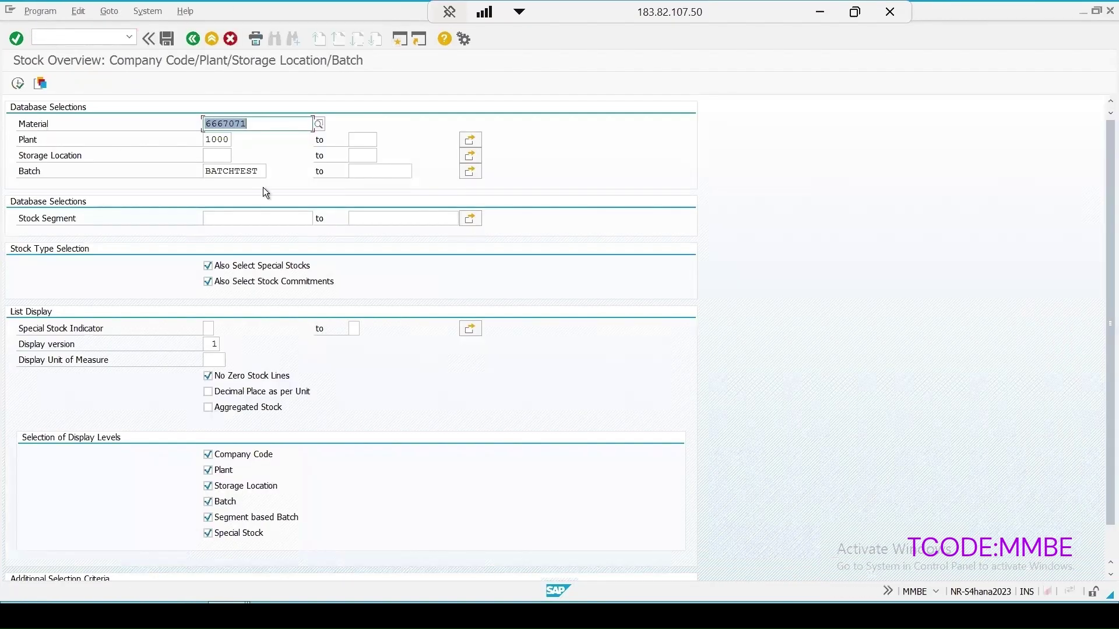
click(19, 85)
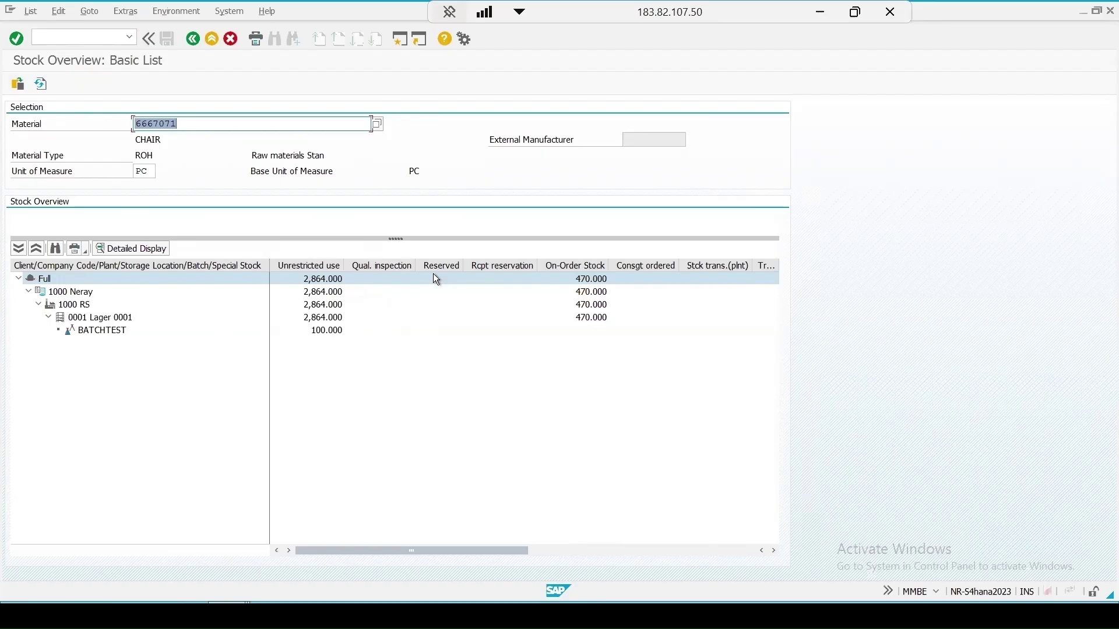
Step: Review the goods movement options on the recurring inspection trigger screen and return to results recording
click(229, 602)
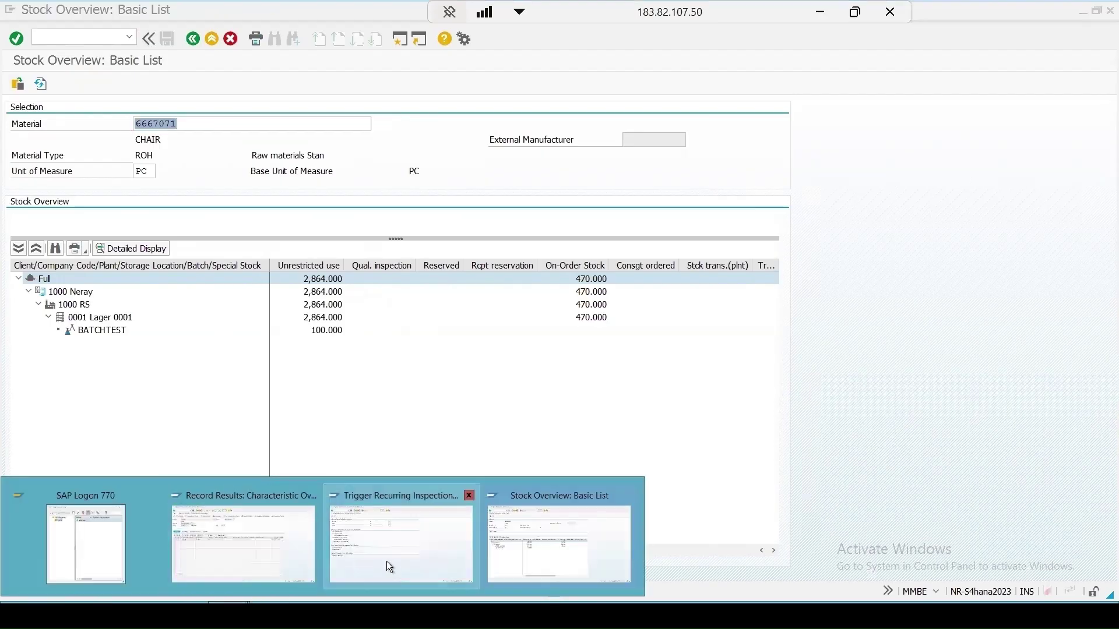
click(376, 557)
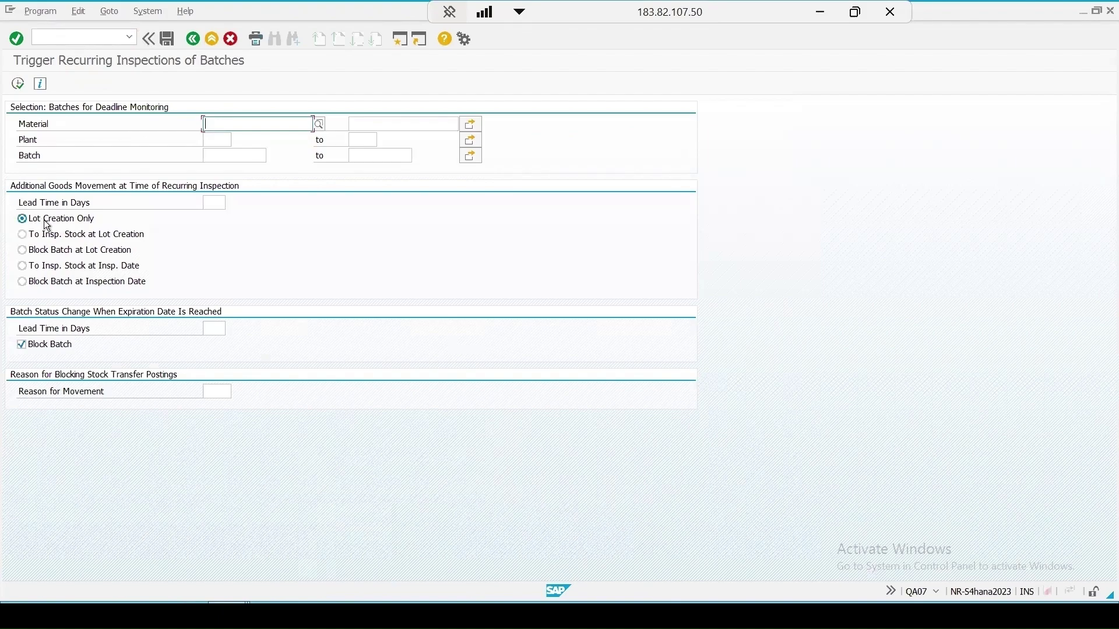
click(229, 602)
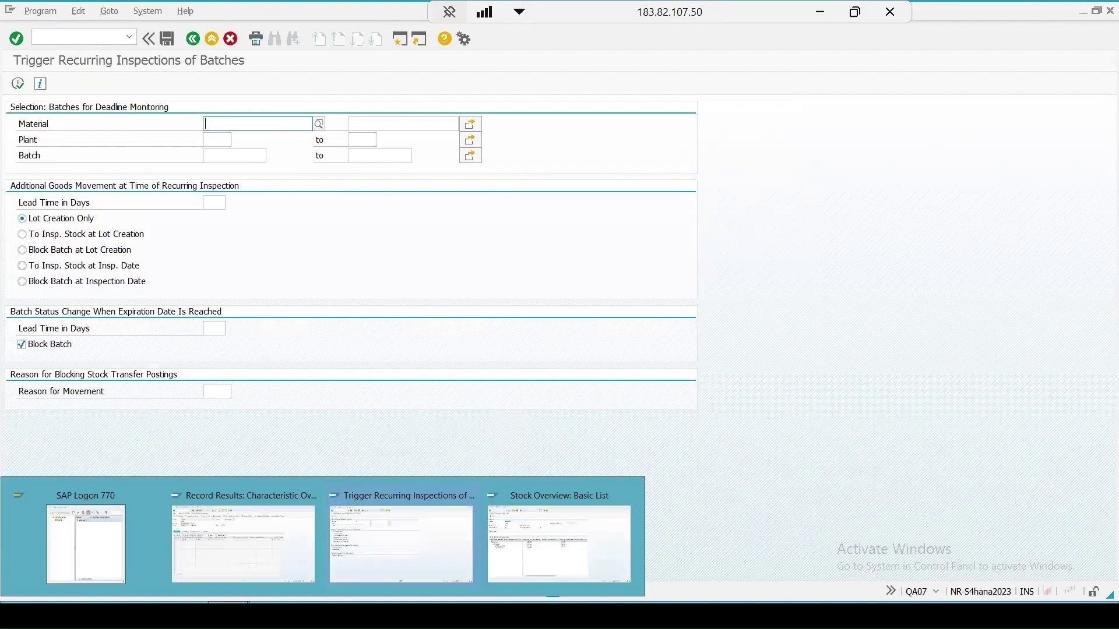
click(243, 545)
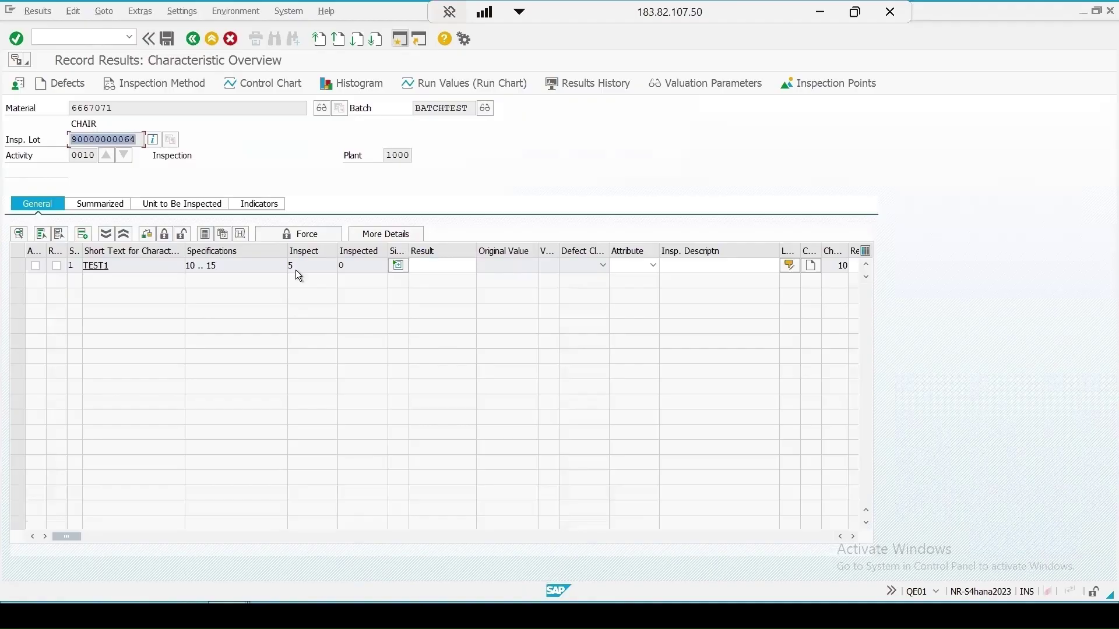
Step: Expand the single results of characteristic TEST1 and enter 12 for each of the five samples
click(398, 265)
click(443, 282)
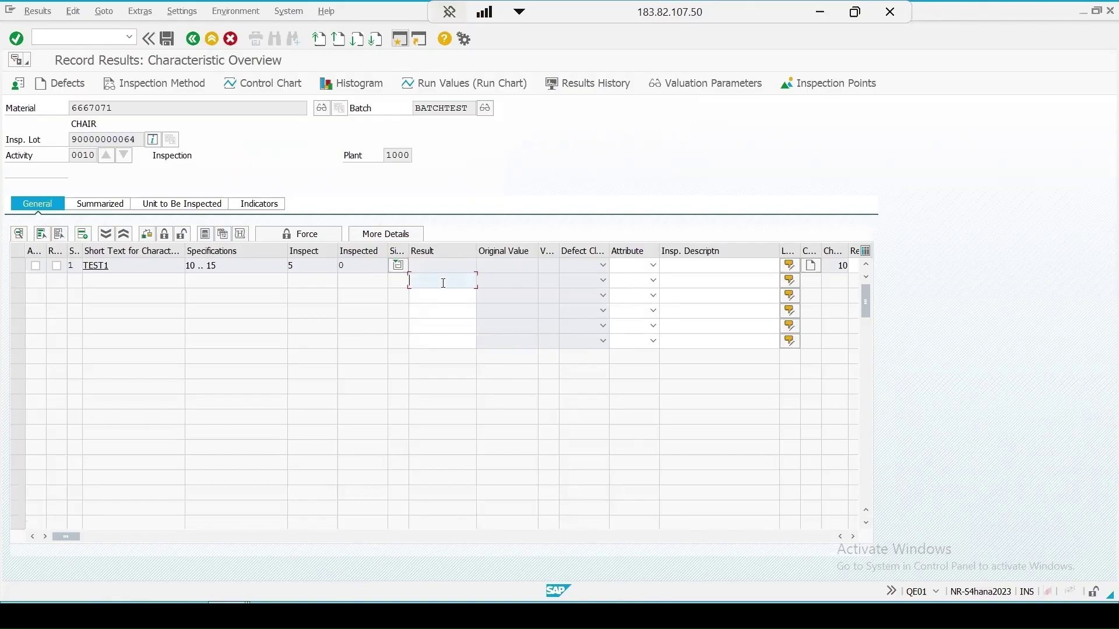
text(12)
click(431, 296)
text(12)
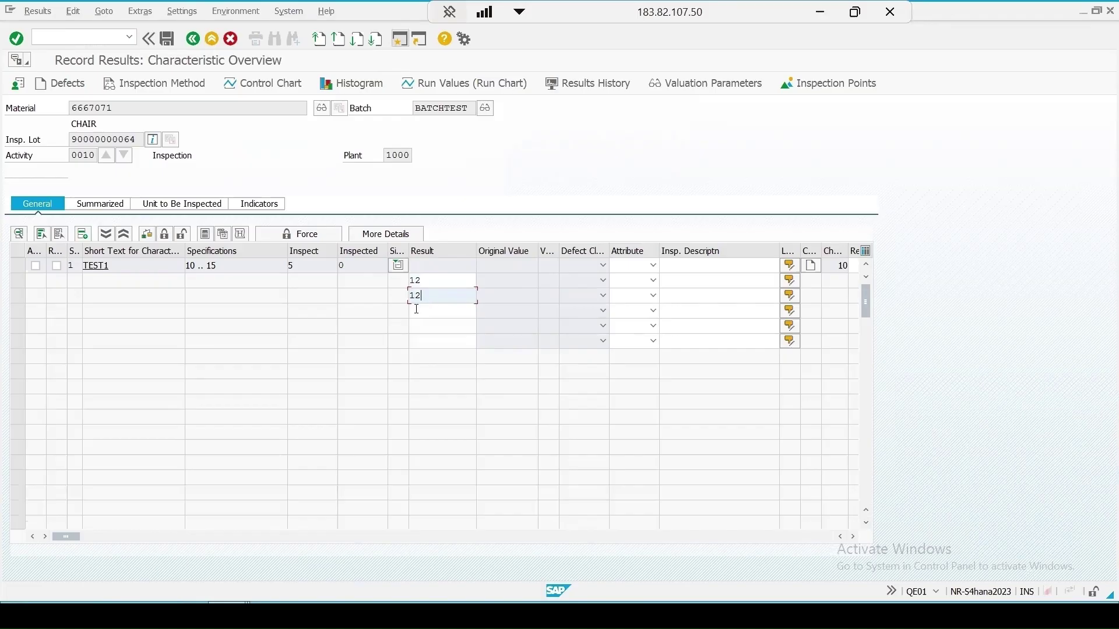
click(417, 309)
text(12)
click(425, 327)
text(1)
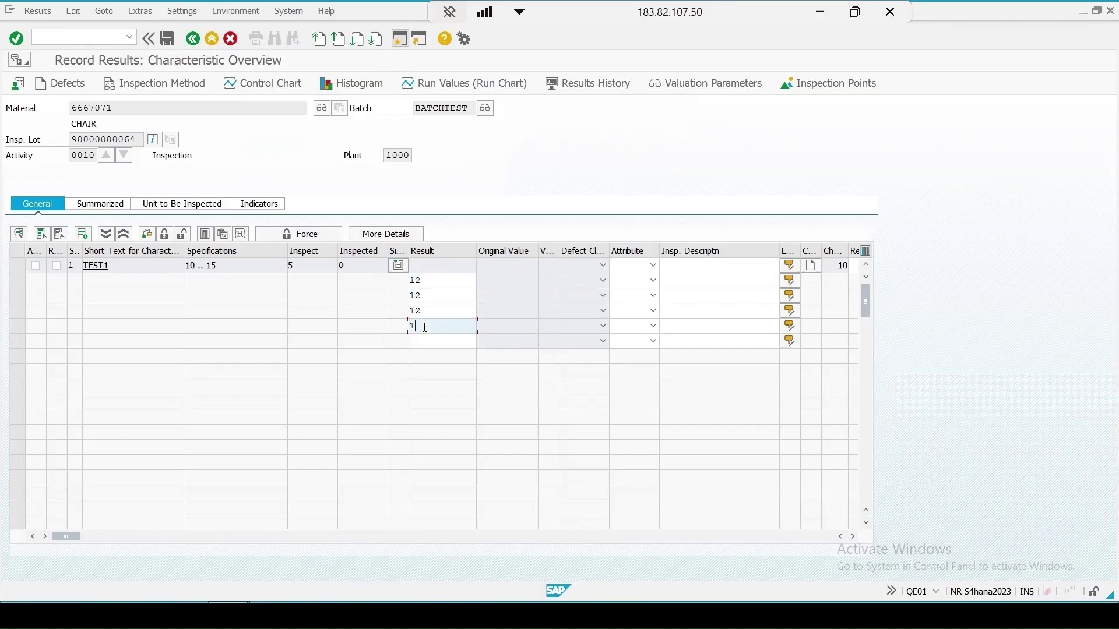
text(2)
click(432, 340)
text(12)
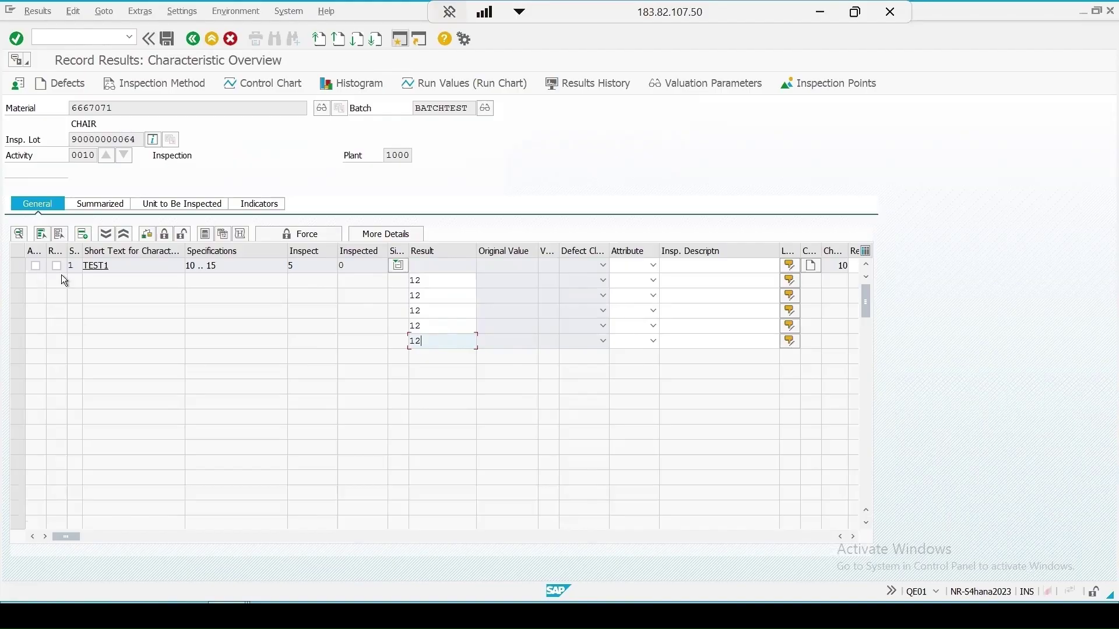
Step: Valuate the five TEST1 sample results, save the results record and refresh the inspection lot worklist
key(Return)
key(Return)
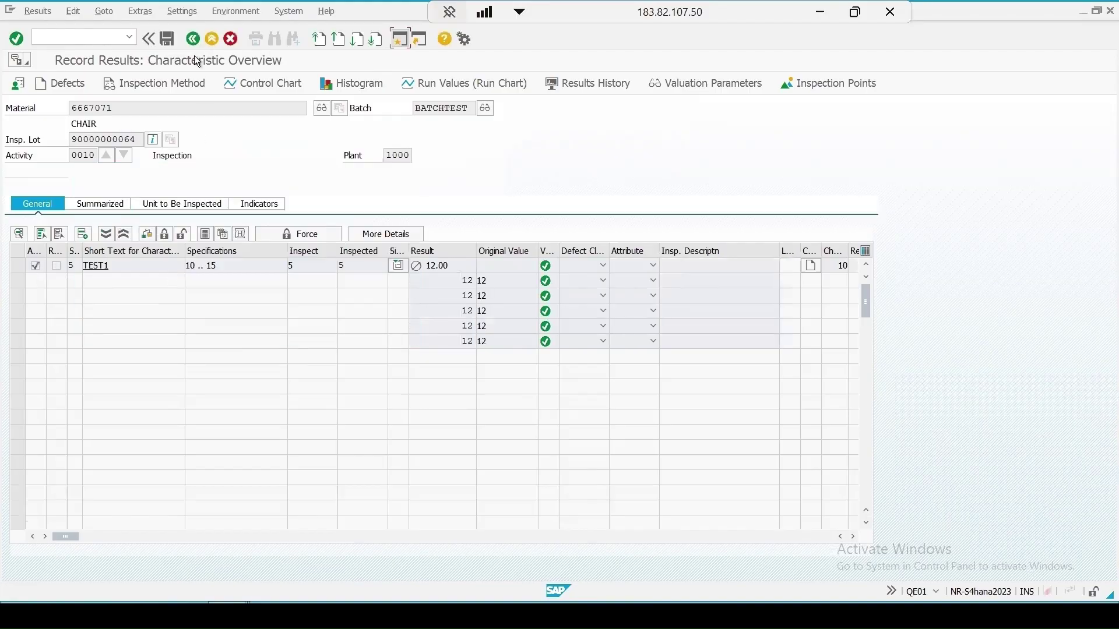
click(161, 43)
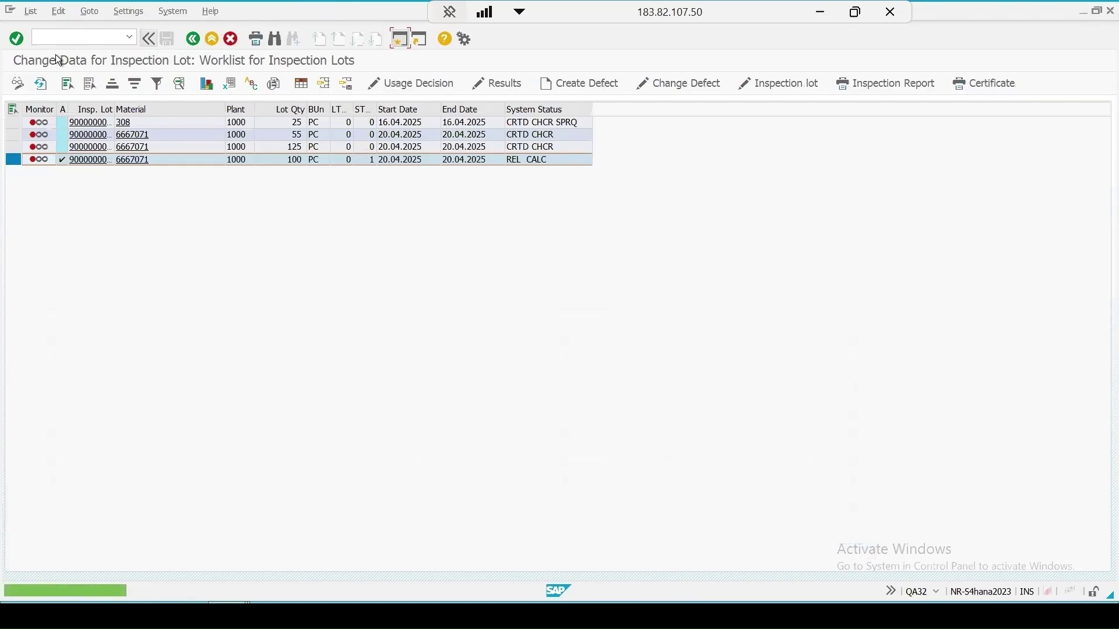
click(41, 88)
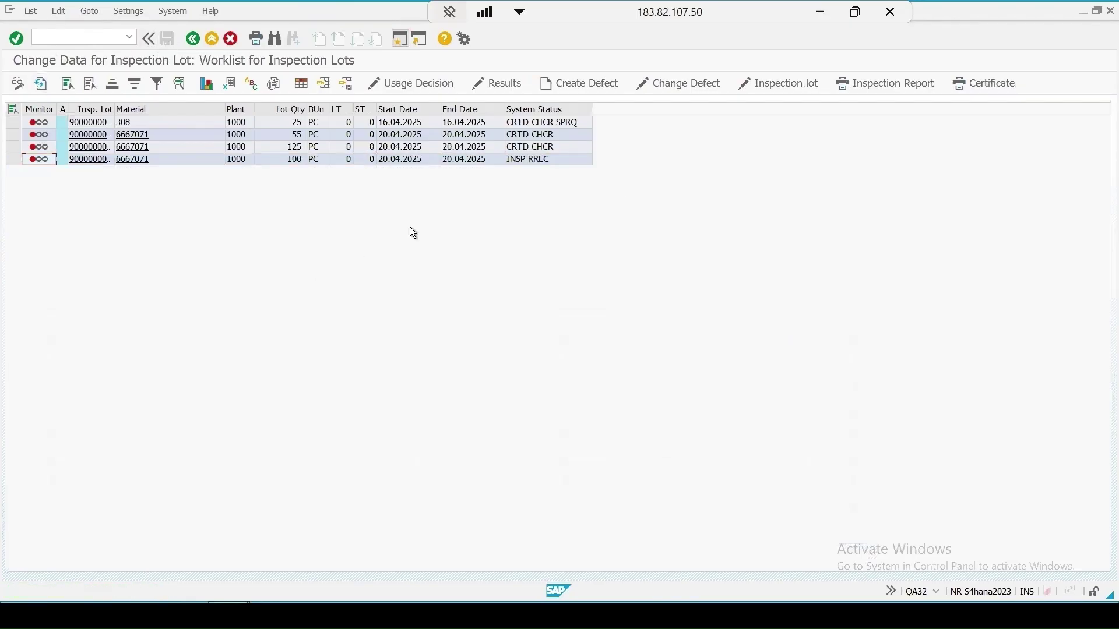
Step: Record and save usage decision A (Accept) from group 09 for the 100 PC lot of material 6667071, and refresh the worklist
click(14, 160)
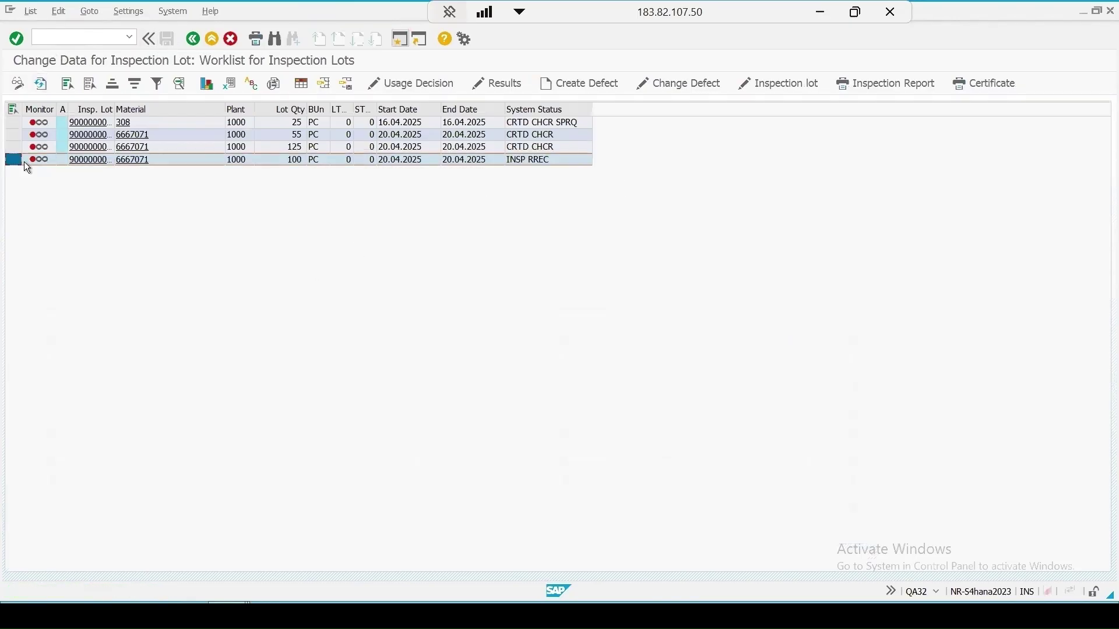
click(410, 87)
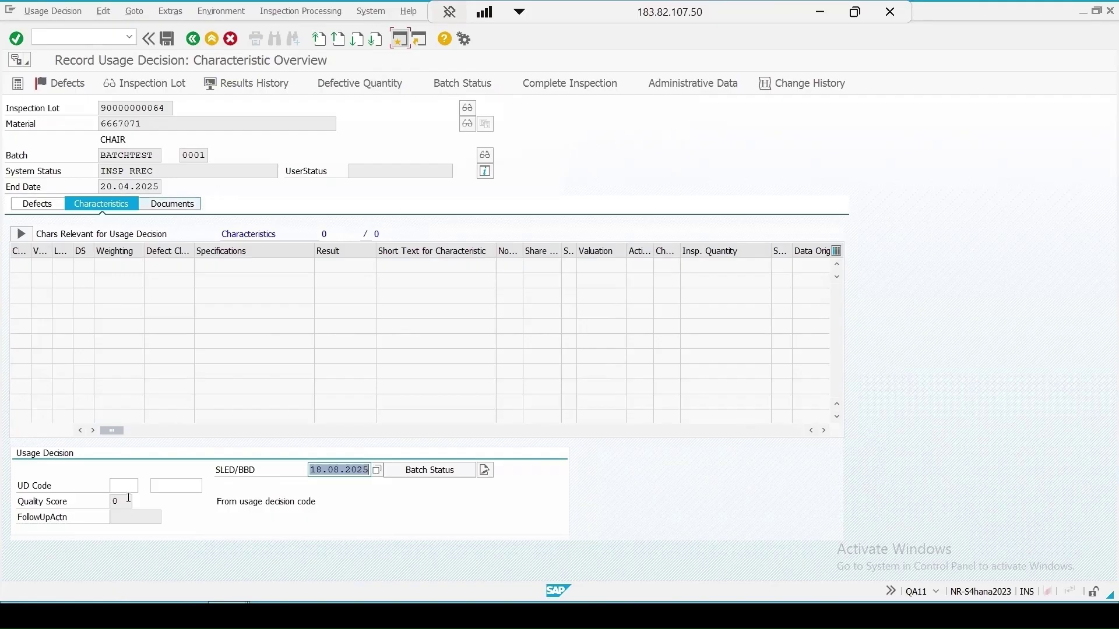
click(114, 486)
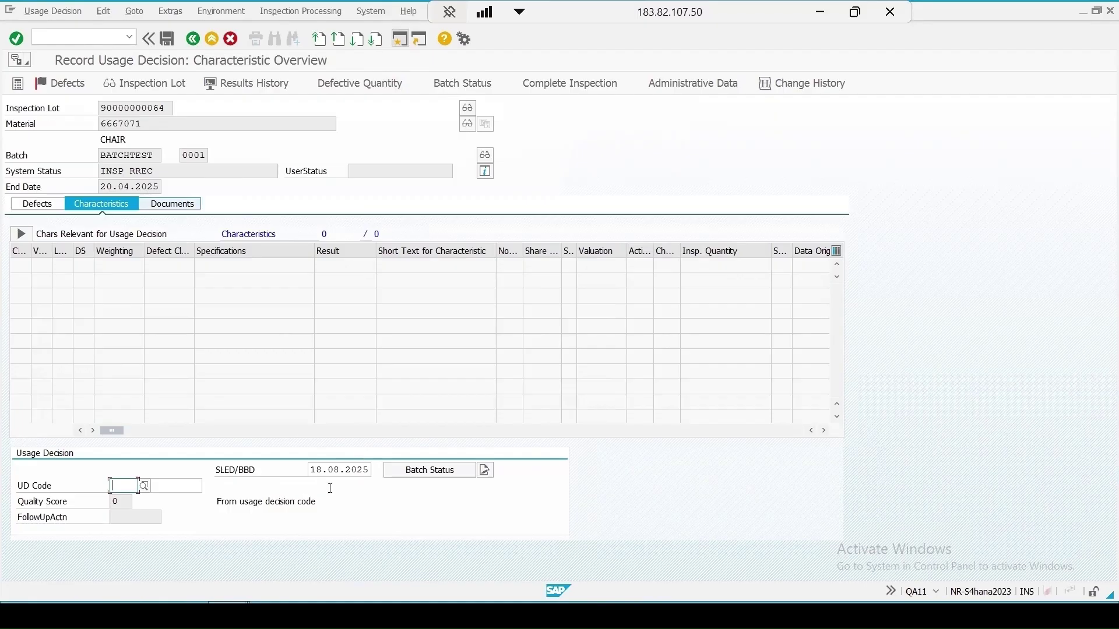
click(141, 487)
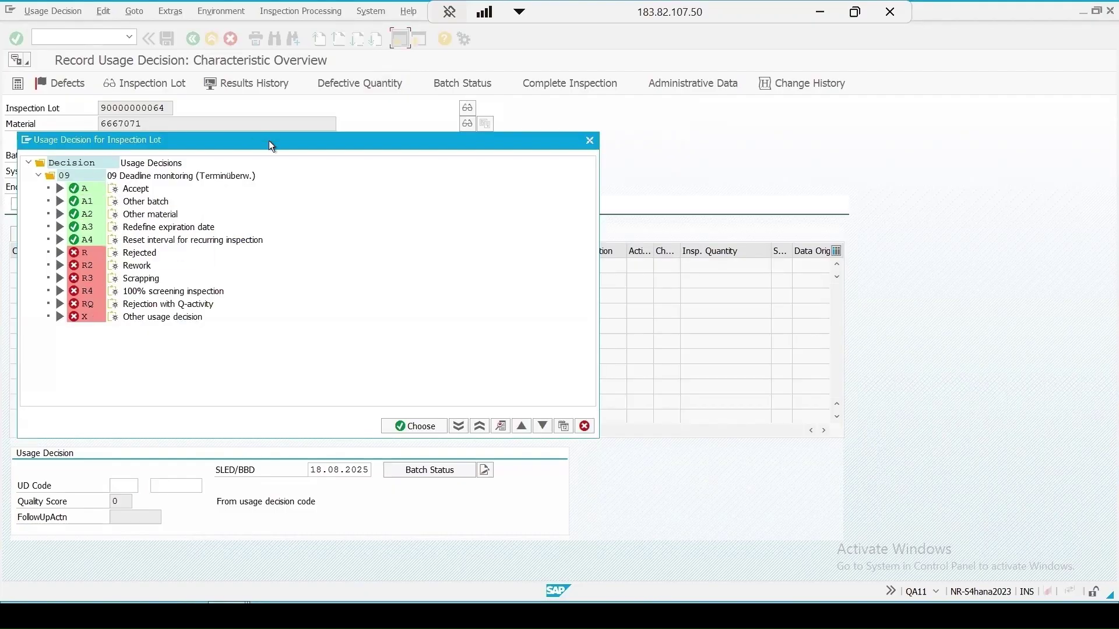
drag(270, 142, 449, 112)
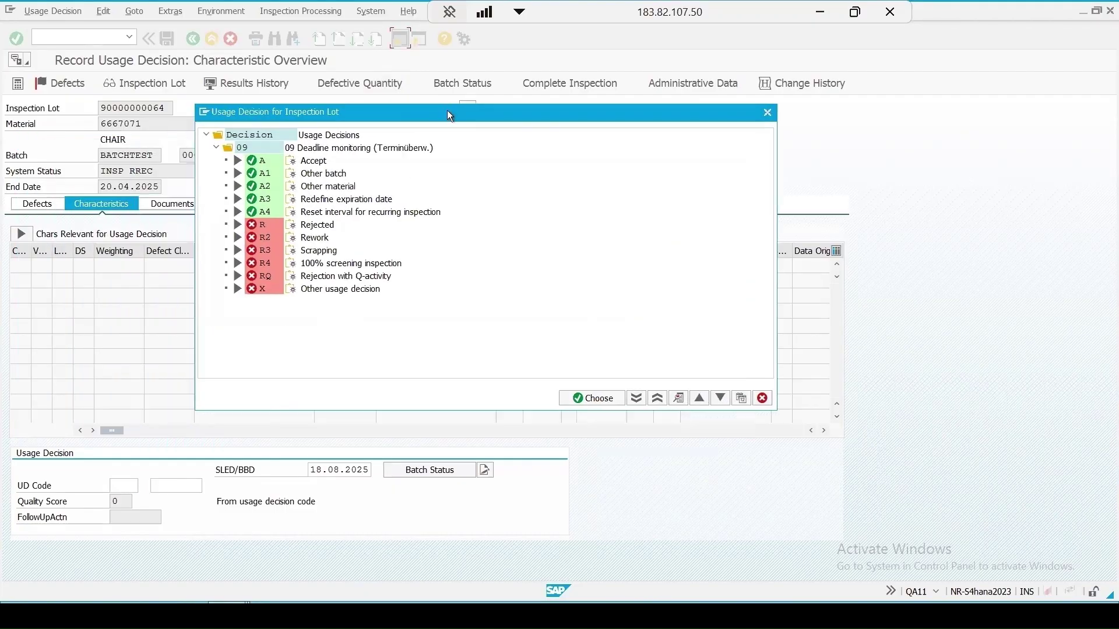
double_click(311, 159)
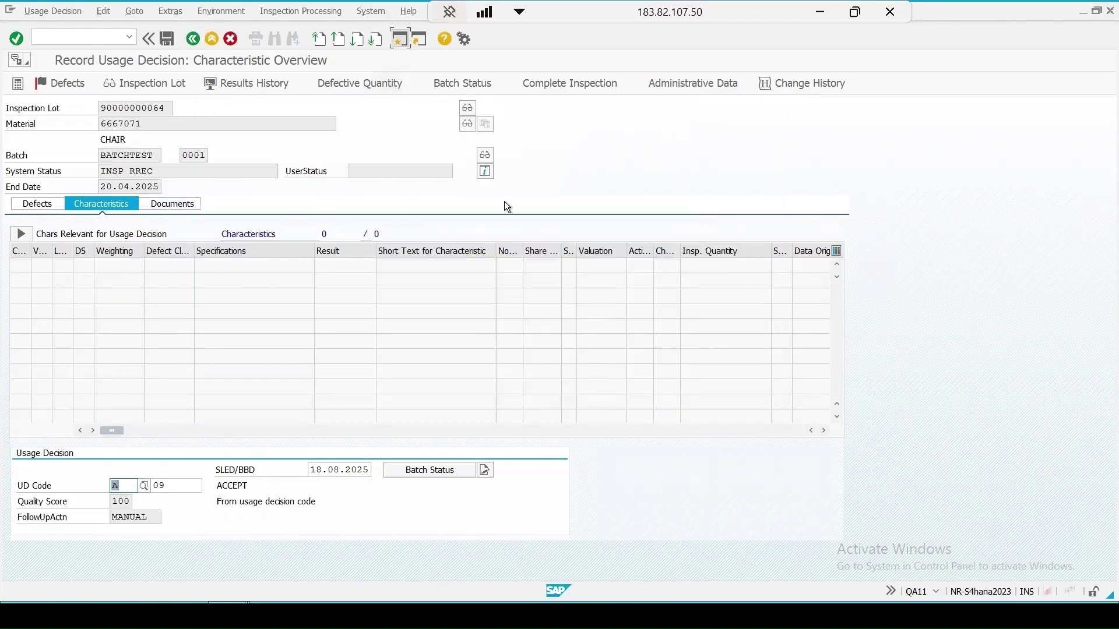
click(166, 39)
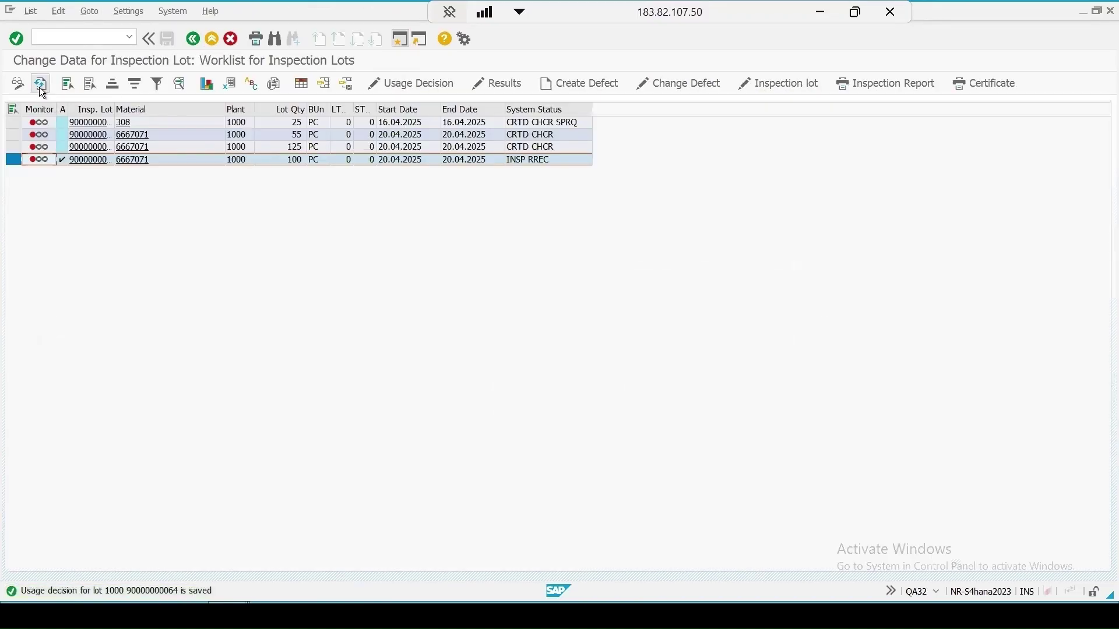
click(42, 88)
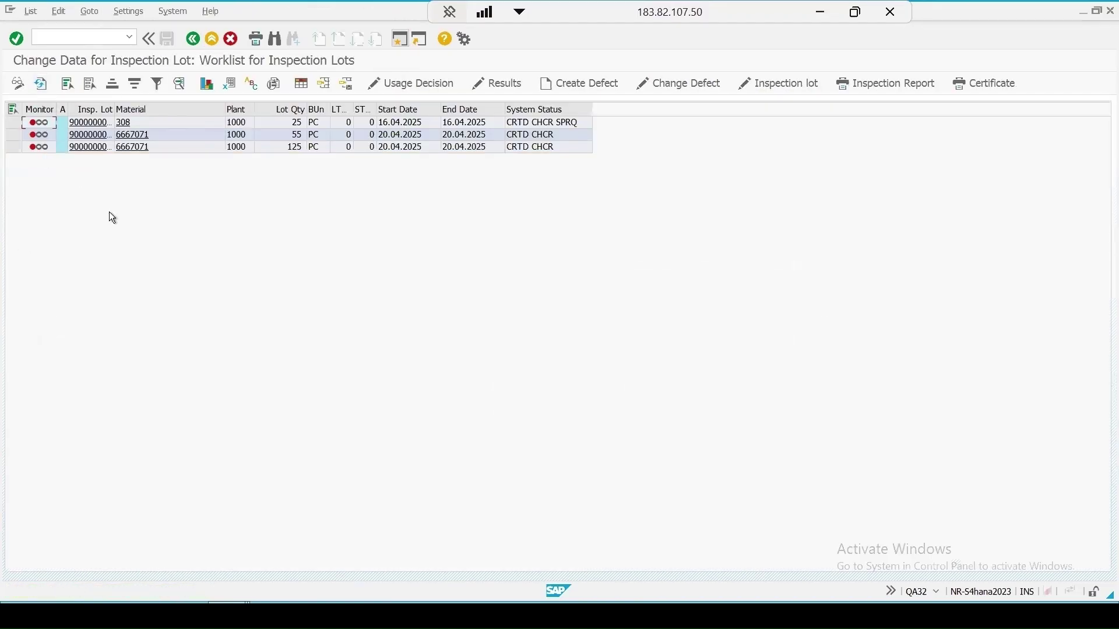
Step: Refresh the MMBE stock overview and examine the batch master record of BATCHTEST
mouse_move(229, 609)
click(554, 568)
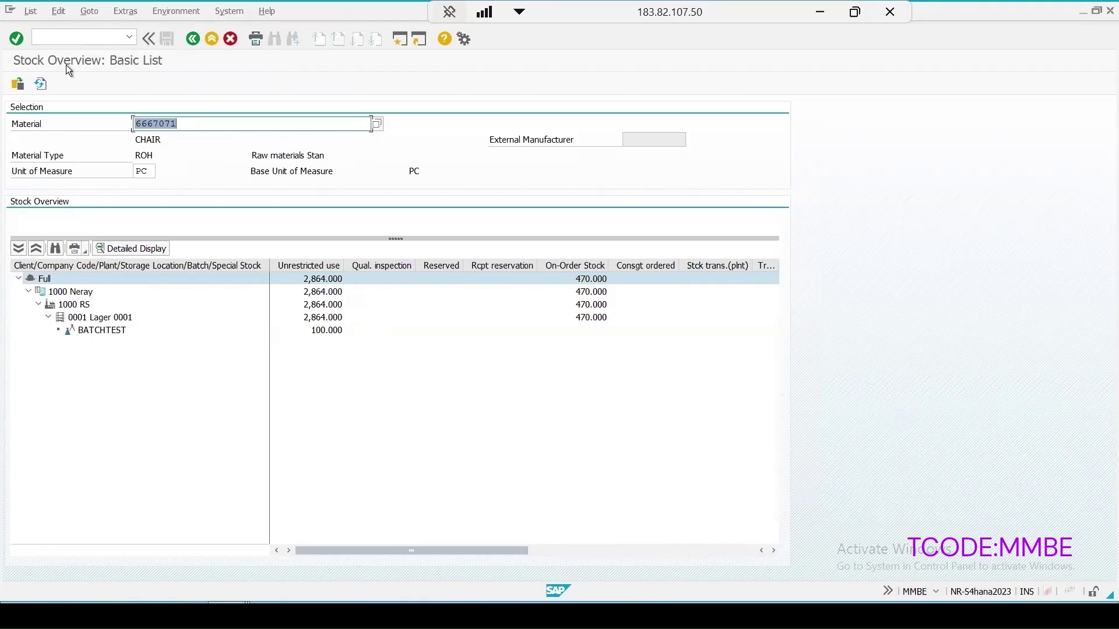
click(40, 84)
right_click(86, 330)
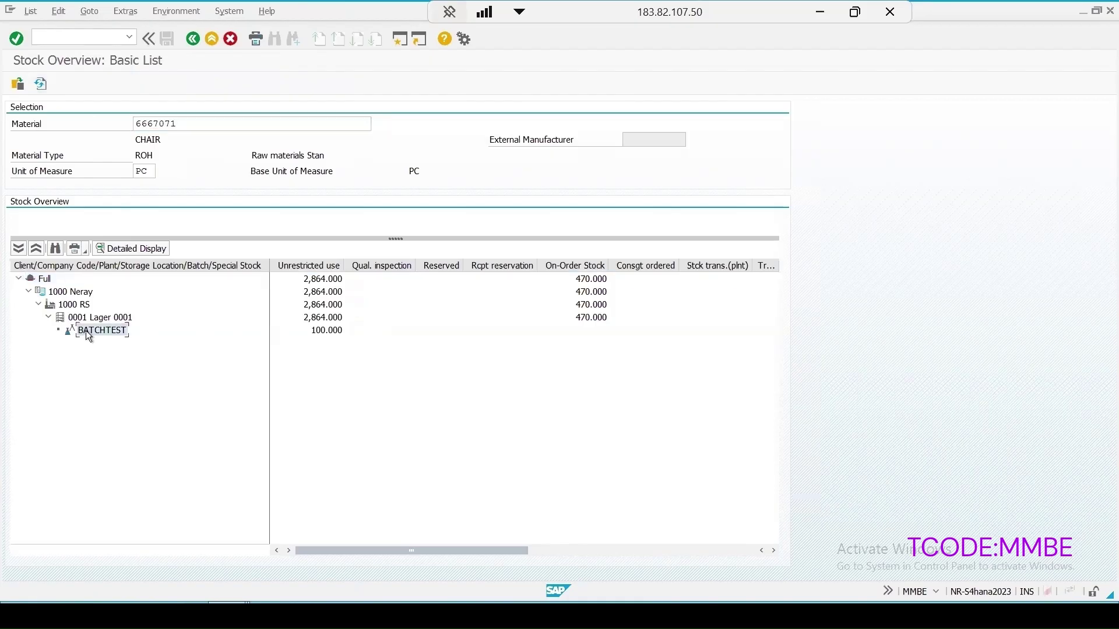
click(123, 305)
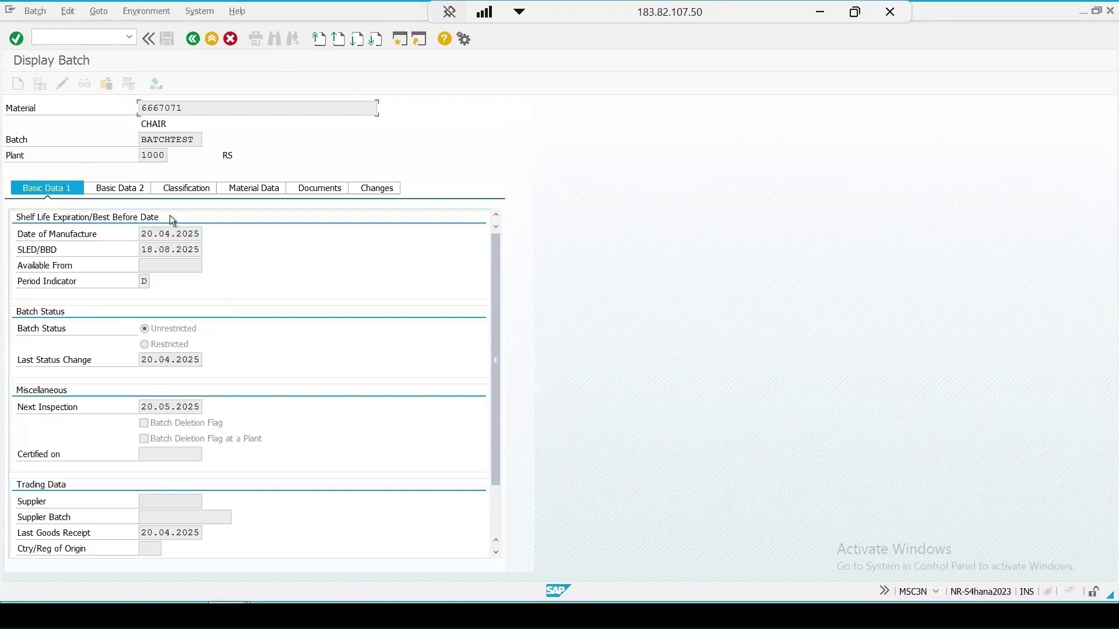
key(F3)
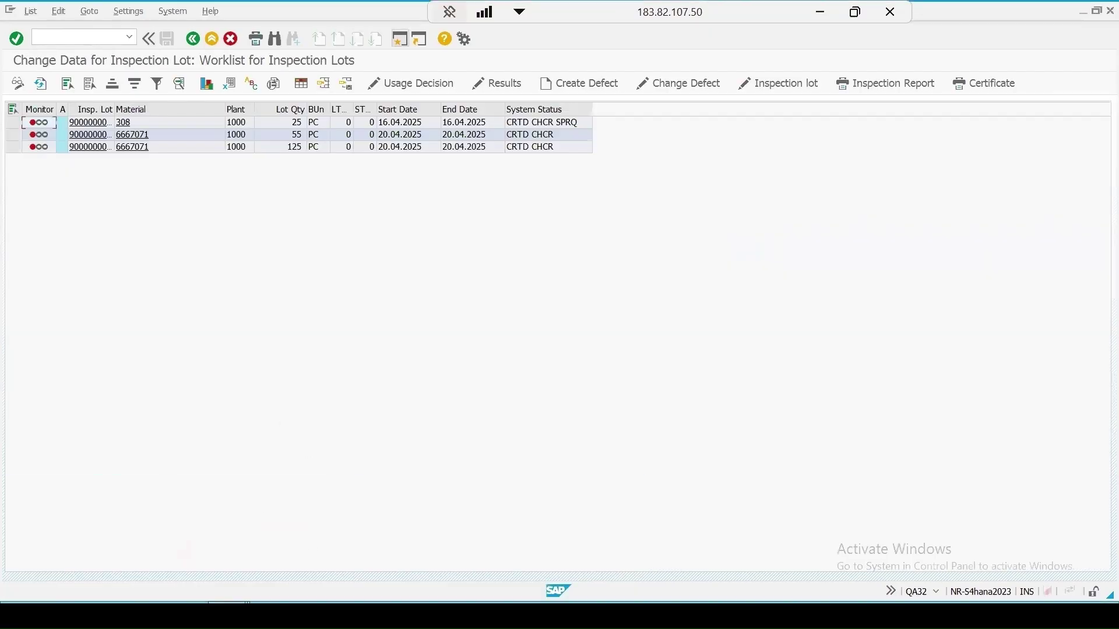
Step: Open batch BATCHTEST of material 6667071 in MSC2N, set its next inspection date to 20.04.2025 and save
mouse_move(287, 601)
click(371, 539)
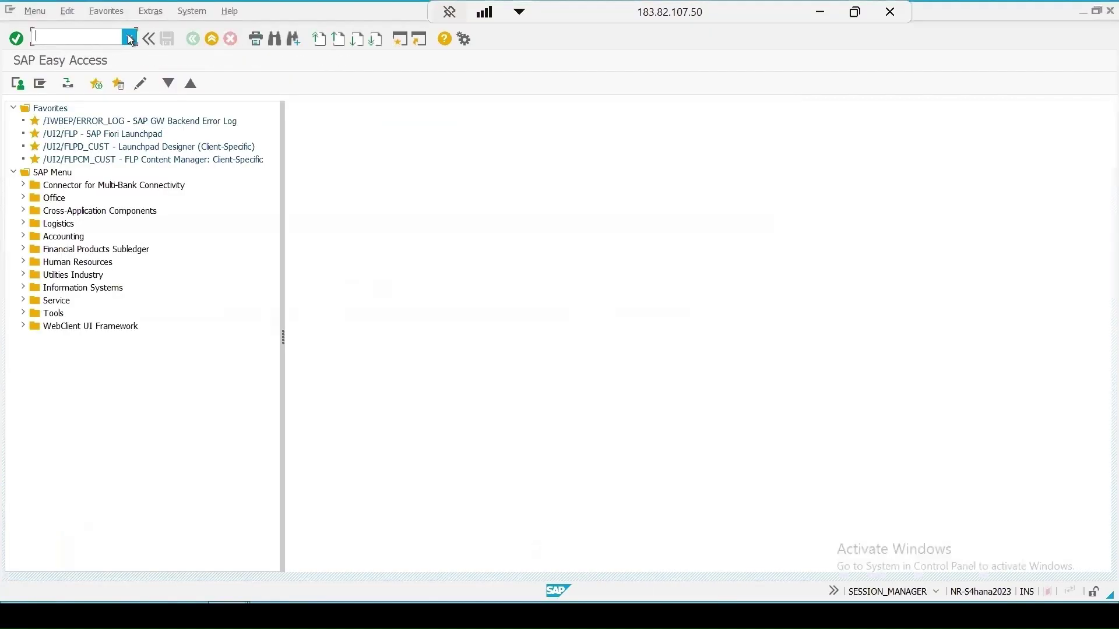
click(130, 38)
click(61, 75)
key(Return)
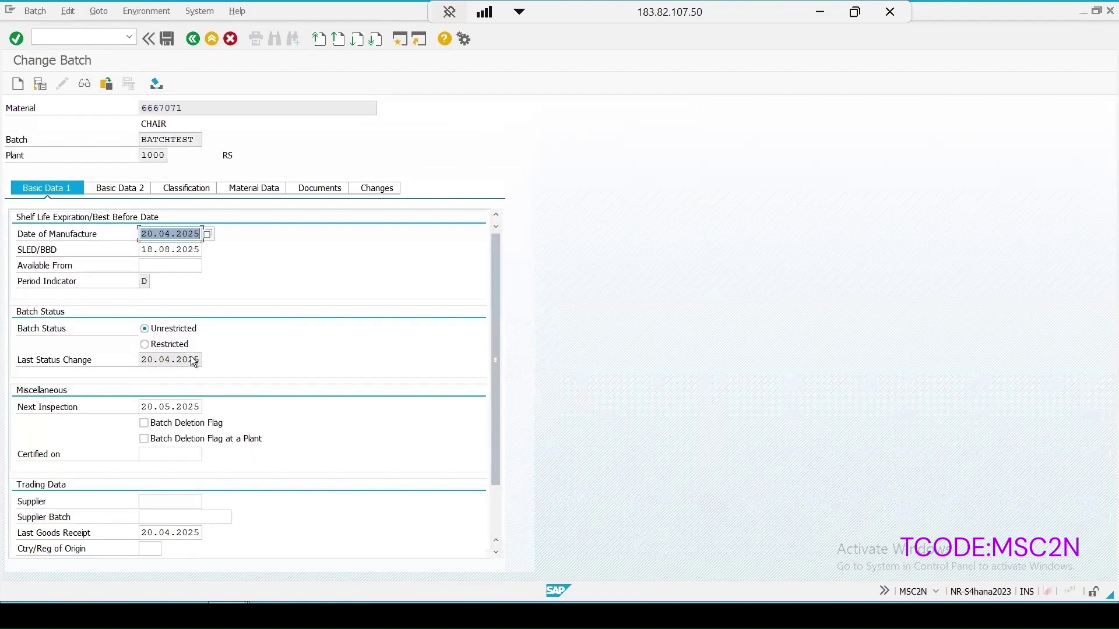
click(172, 408)
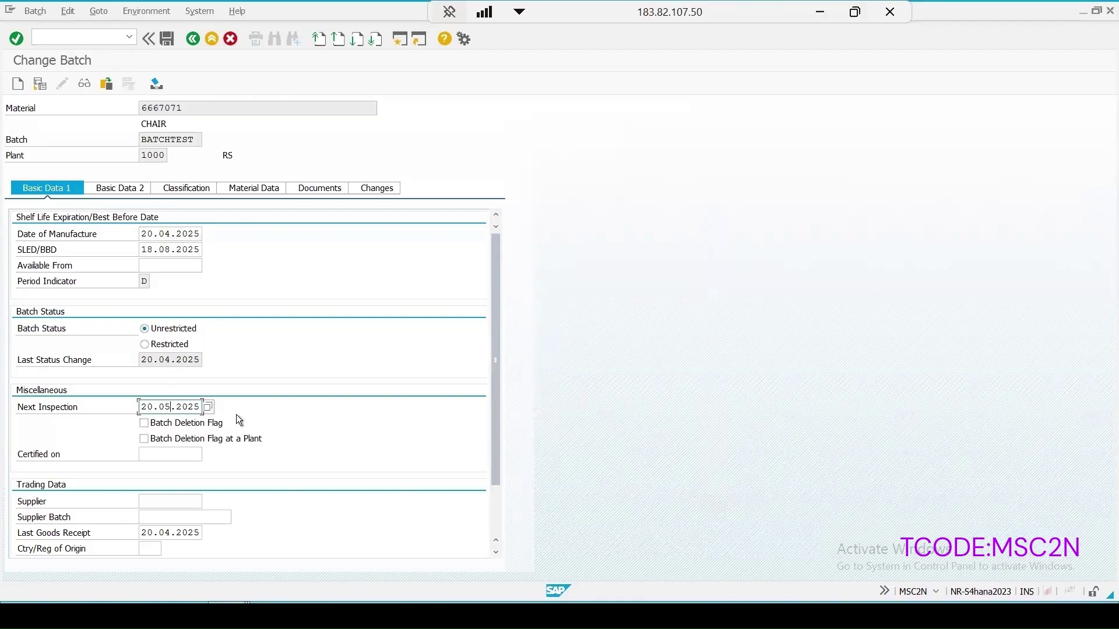
key(BackSpace)
text(4)
click(167, 39)
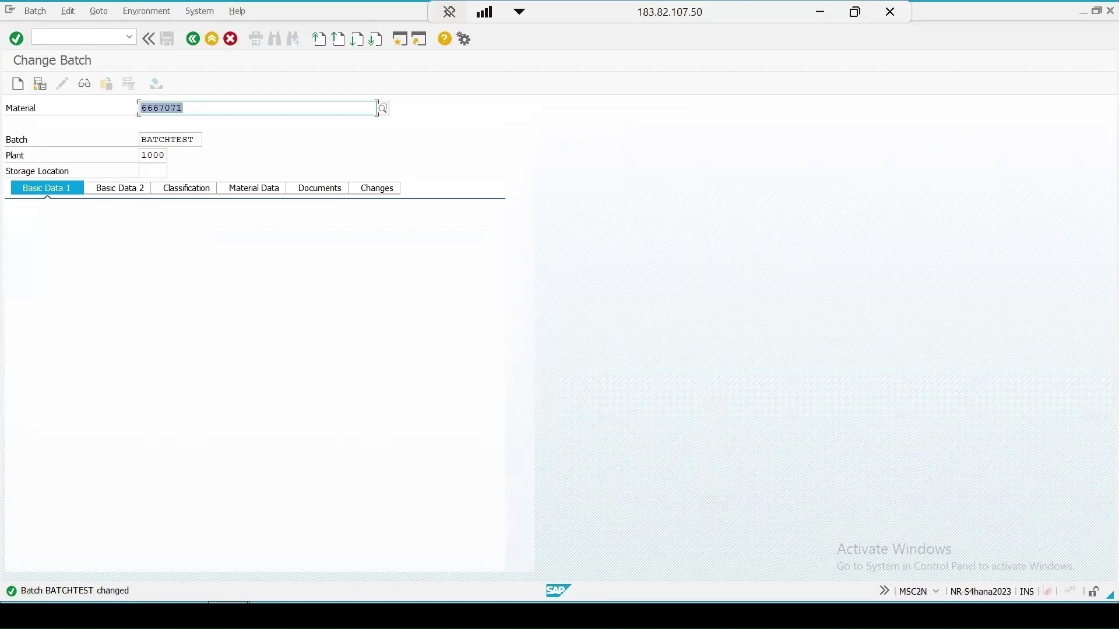
Step: Restart transaction QA07 and set the additional goods movement to To Insp. Stock at Lot Creation
mouse_move(227, 614)
click(407, 574)
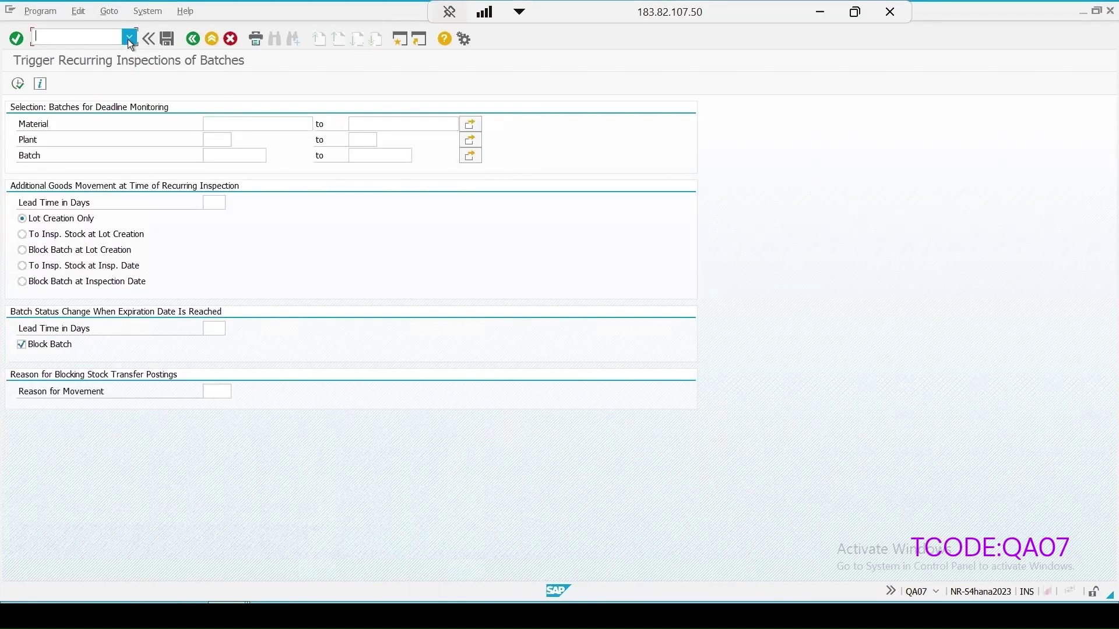
click(128, 39)
click(11, 215)
key(Return)
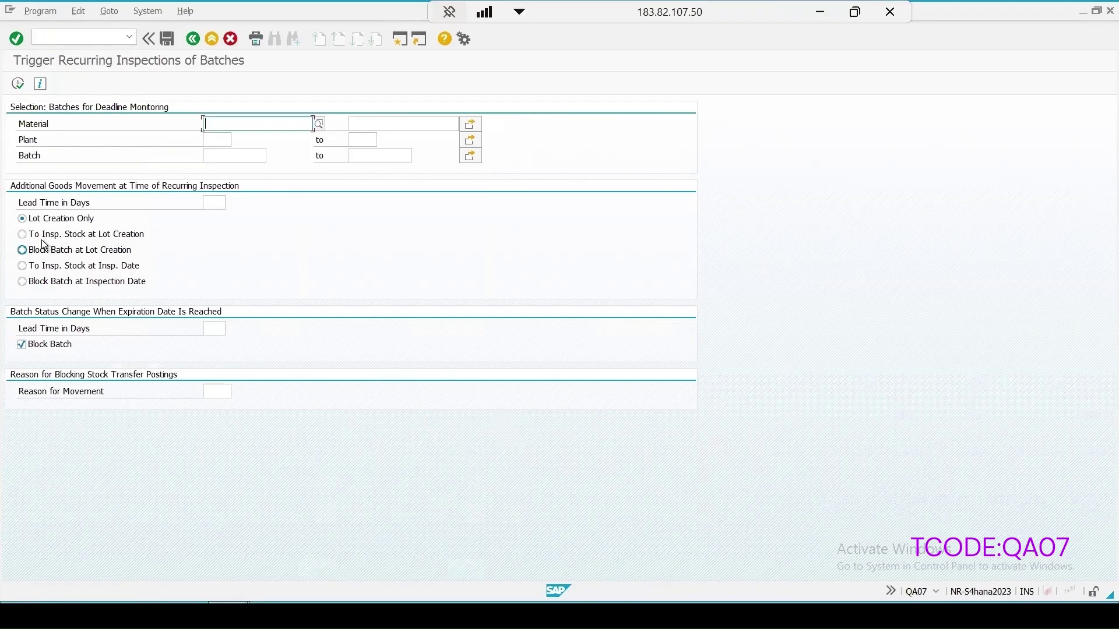
click(35, 237)
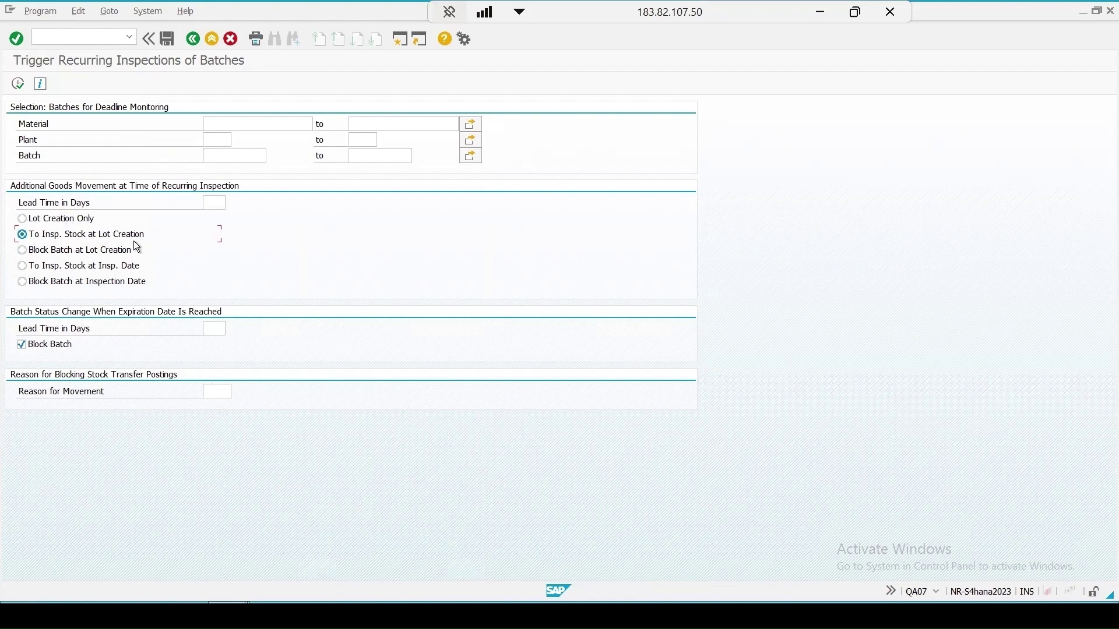
Step: Refresh the MMBE stock overview and check which stock type holds batch BATCHTEST
mouse_move(453, 562)
click(541, 547)
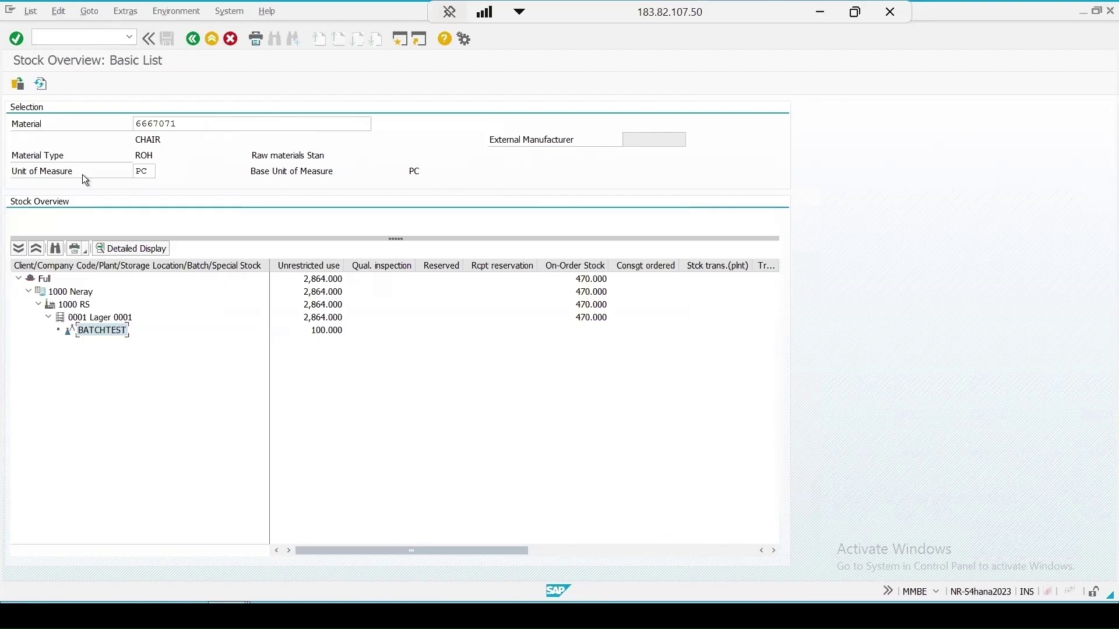
click(40, 85)
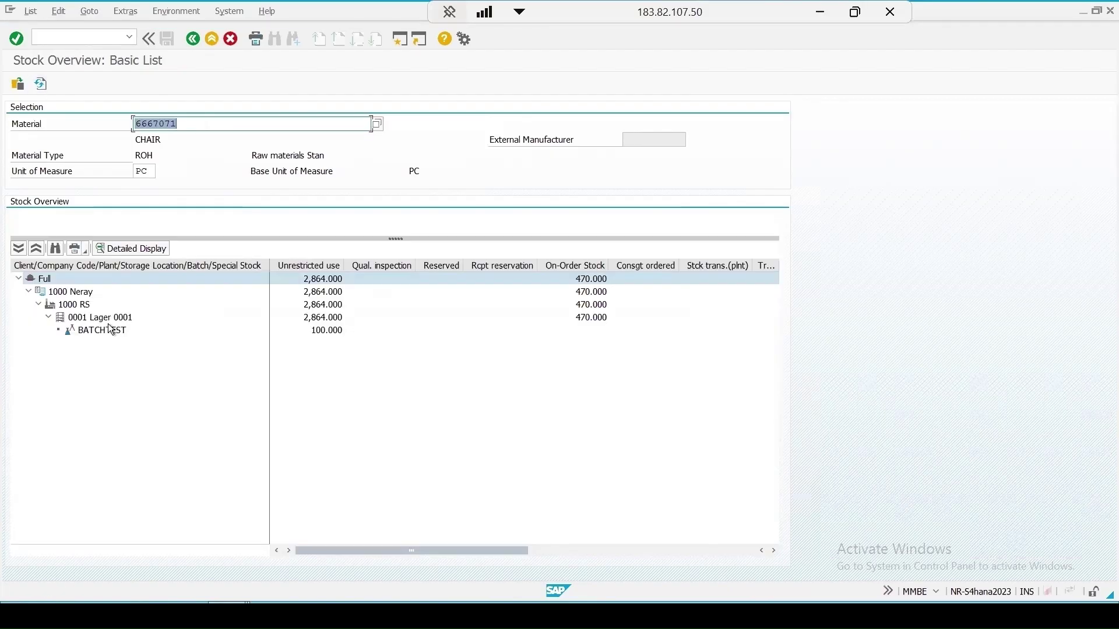
Step: Return to the QA07 screen, execute the recurring inspection trigger and open its log entry
mouse_move(317, 593)
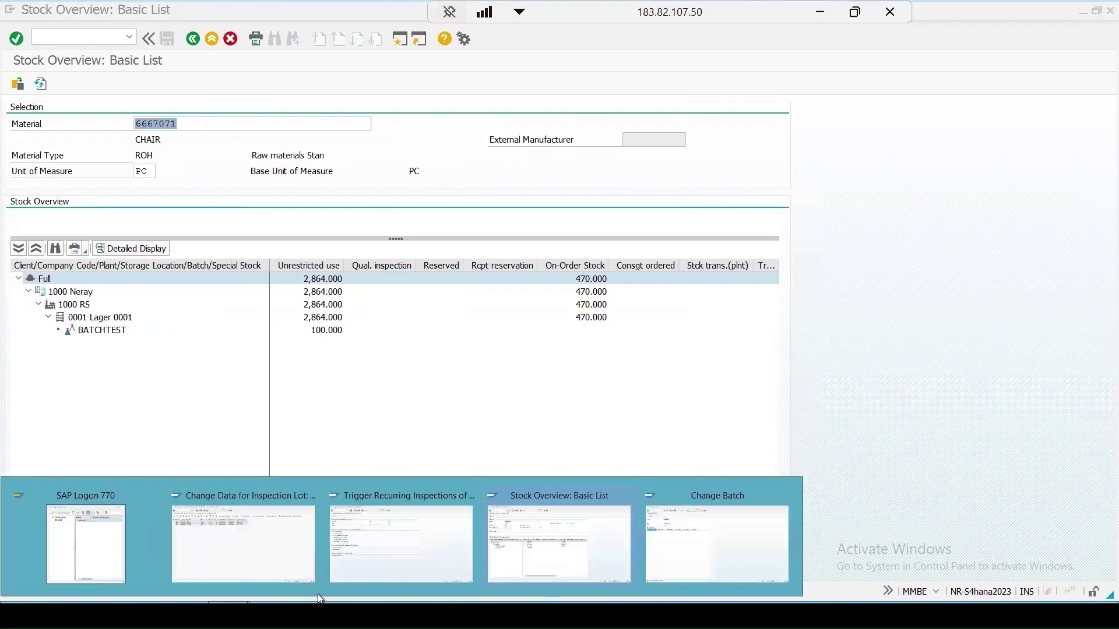
click(453, 569)
click(414, 568)
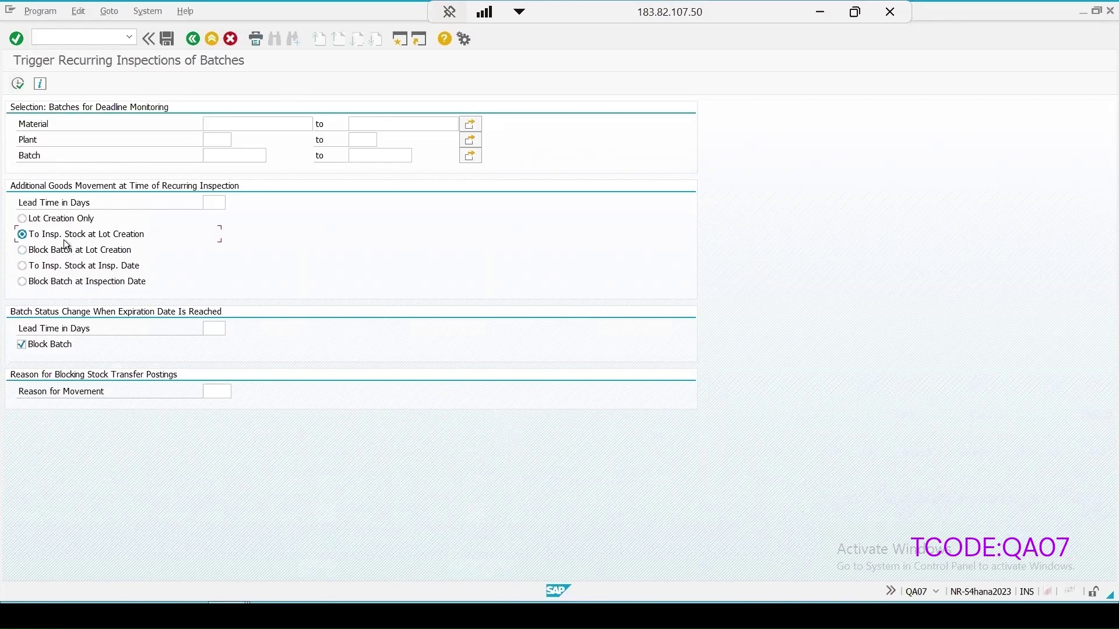
click(18, 83)
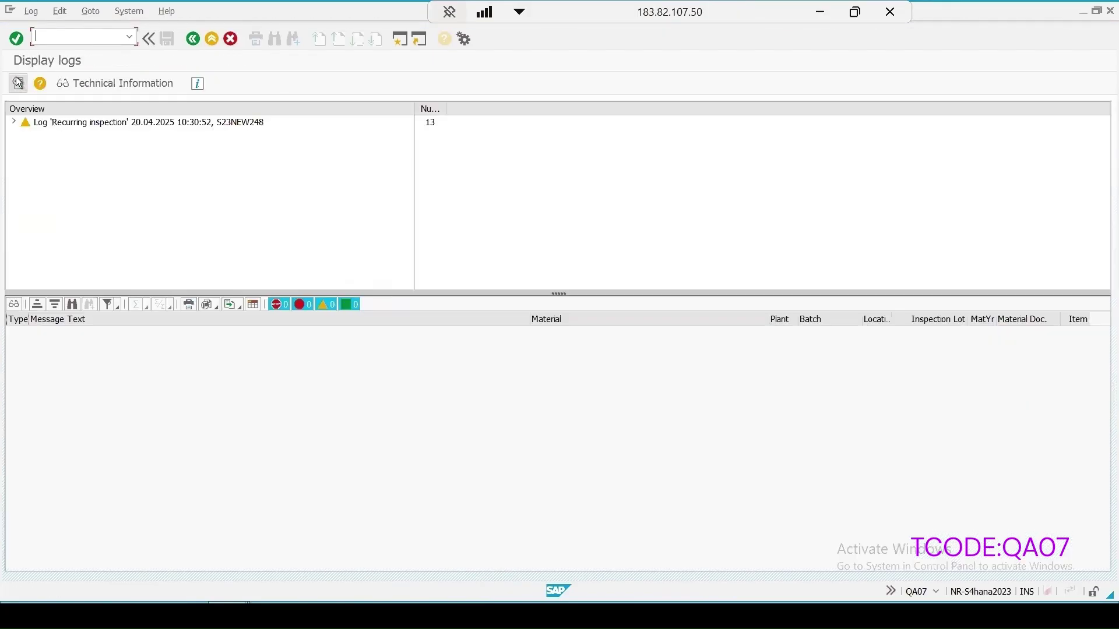
click(107, 125)
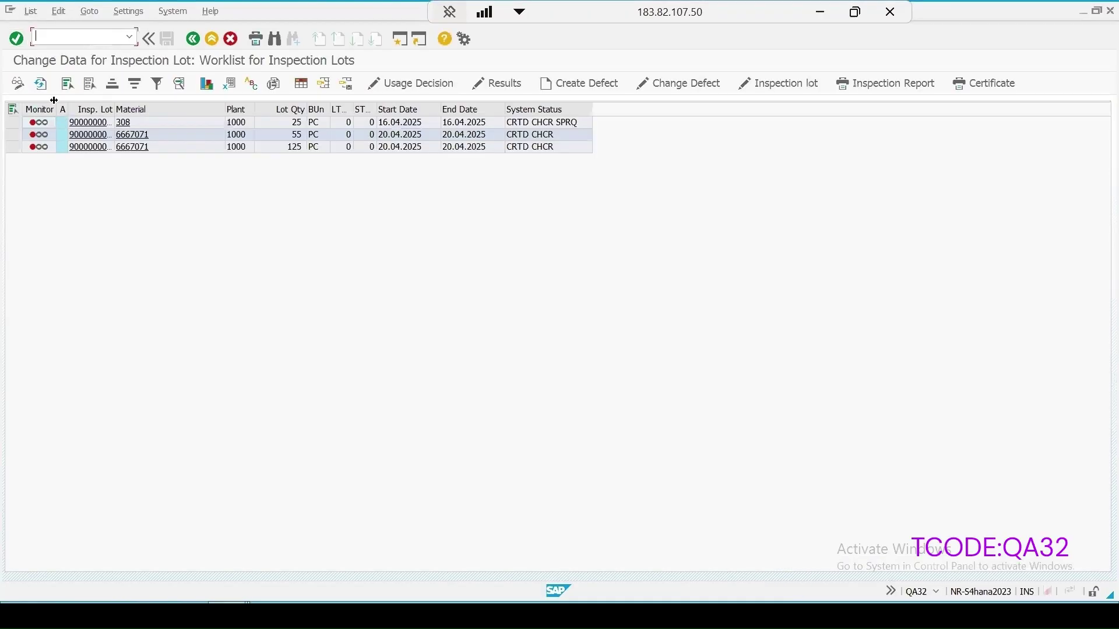
Step: Refresh the QA32 worklist, then assign the usage 5 task list to the 100 PC lot of material 6667071 and calculate its sample size
click(40, 85)
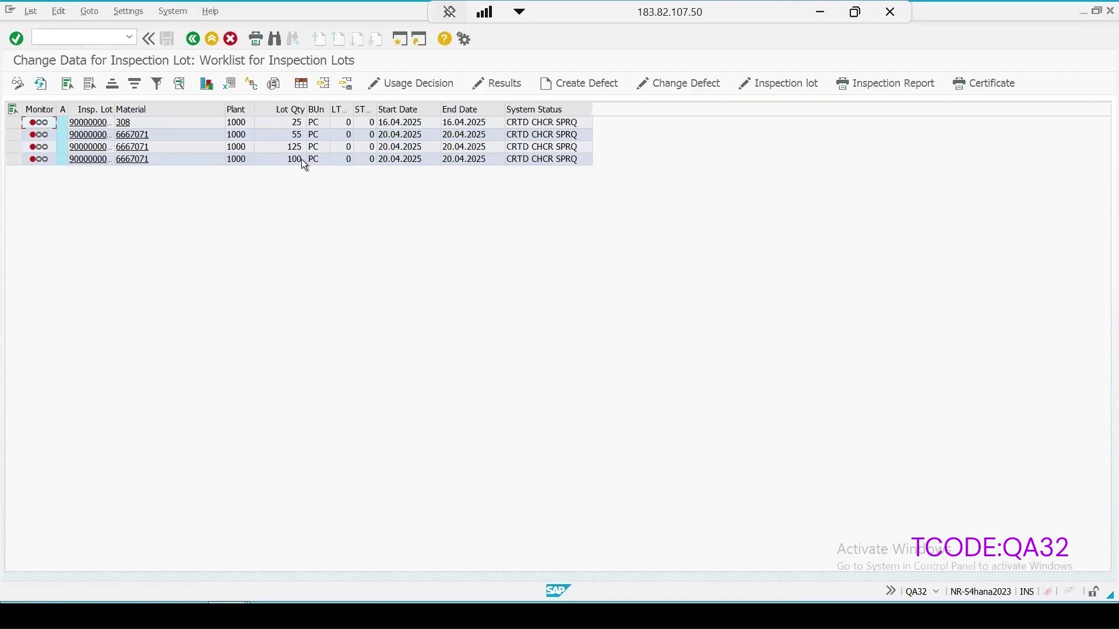
click(16, 159)
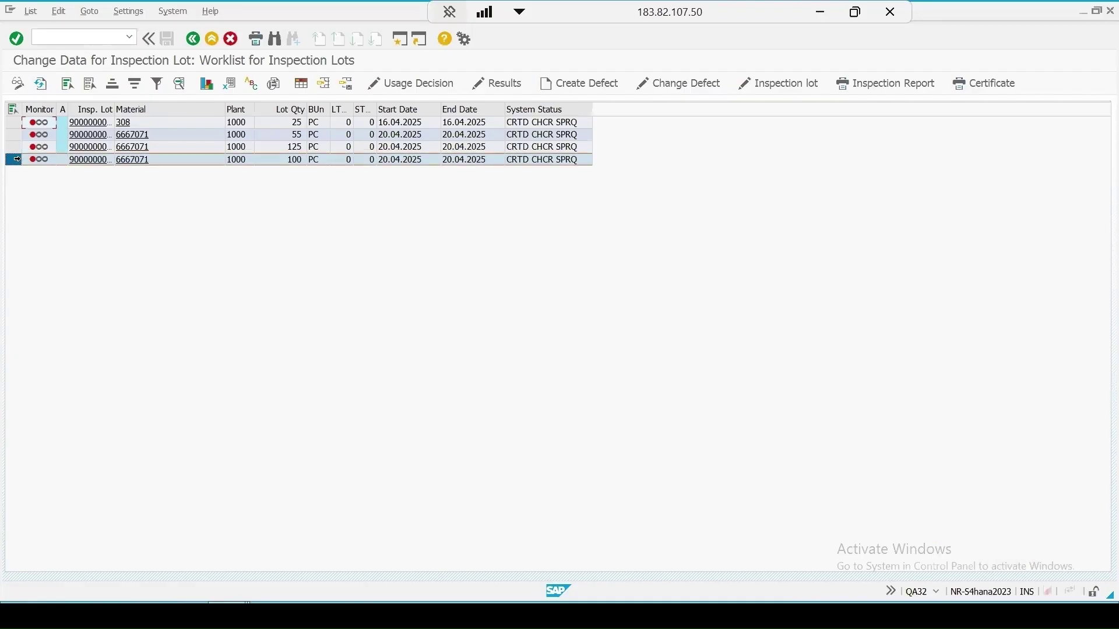
click(775, 84)
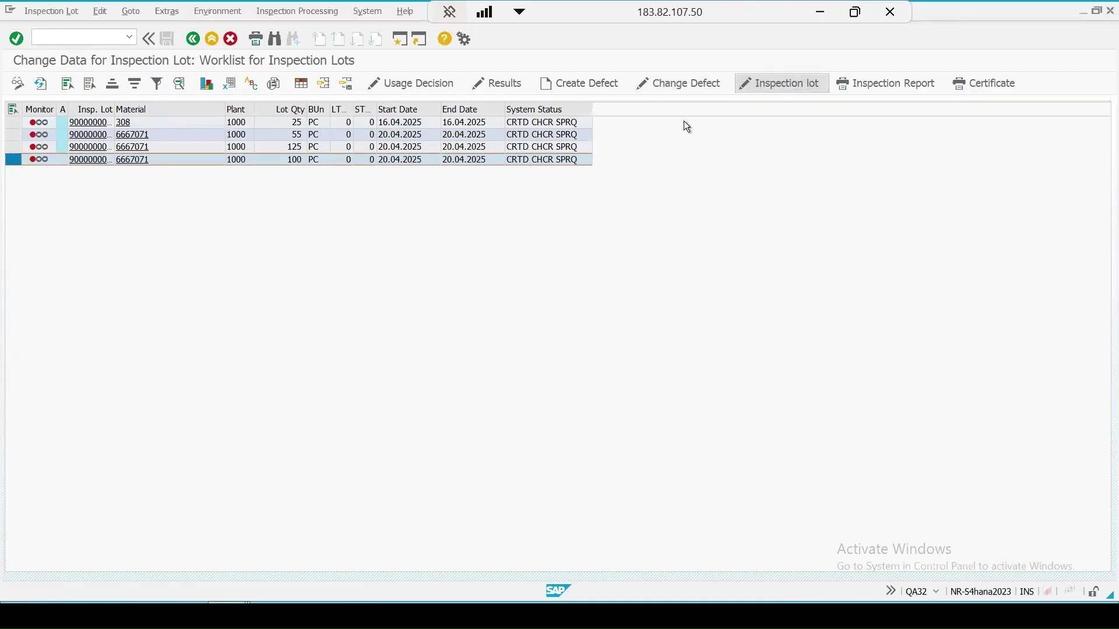
click(121, 252)
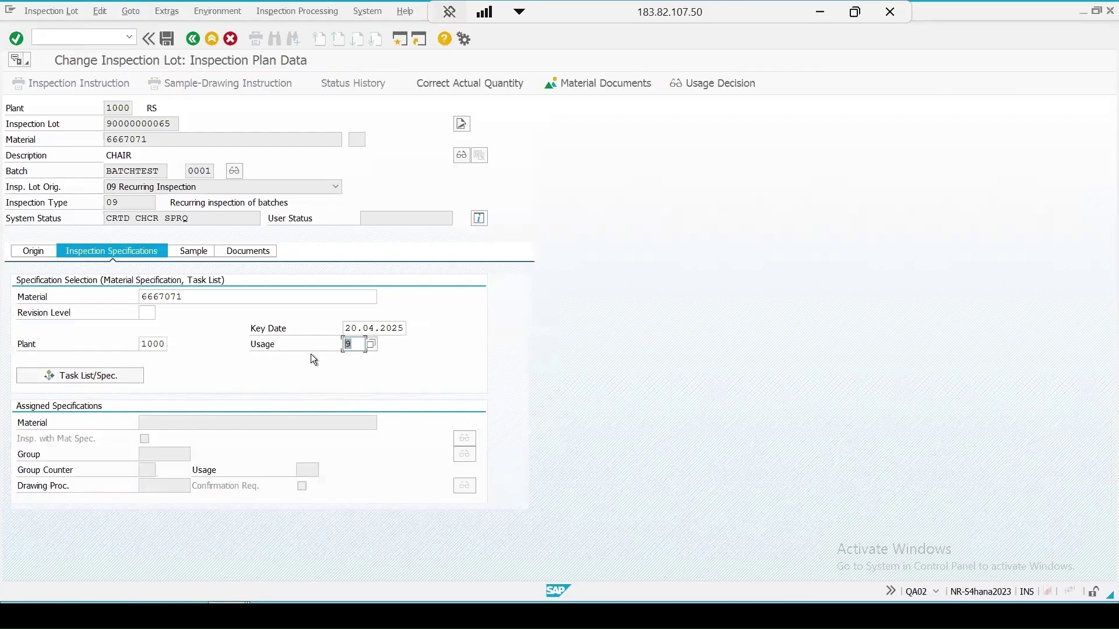
text(5)
click(131, 375)
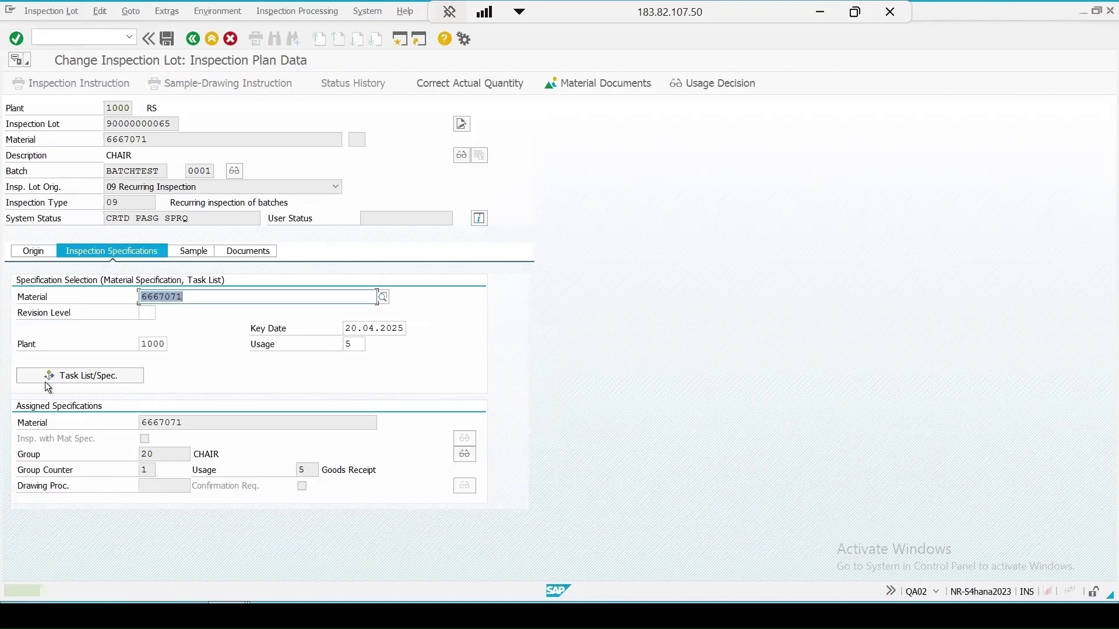
click(193, 252)
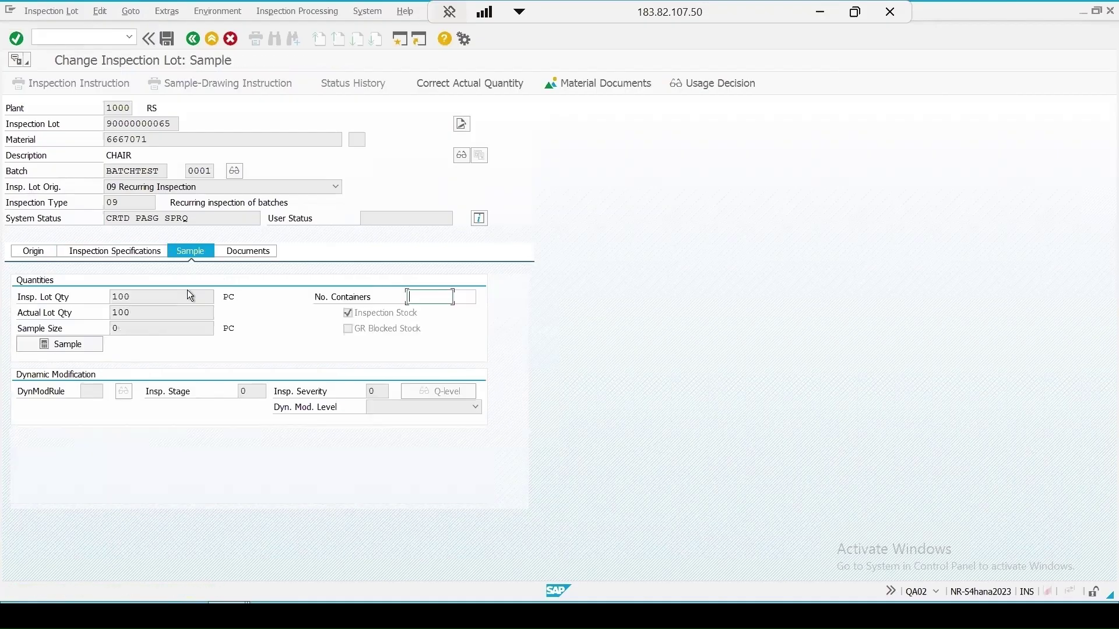
click(89, 345)
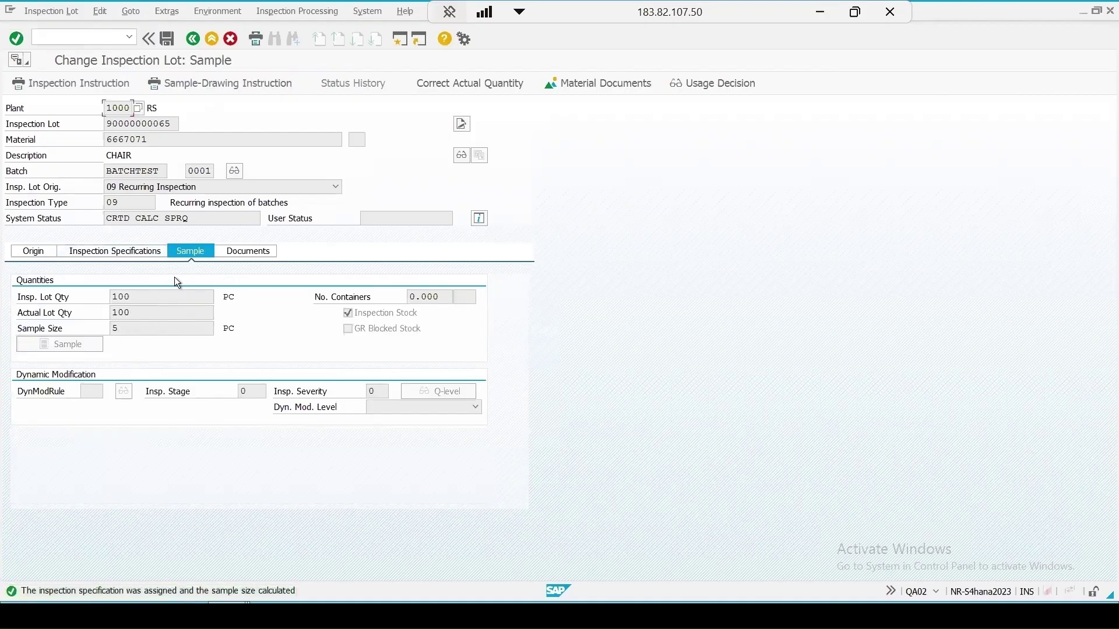
Step: Save the changed inspection lot, then refresh the QA32 worklist and the MMBE stock overview
click(167, 39)
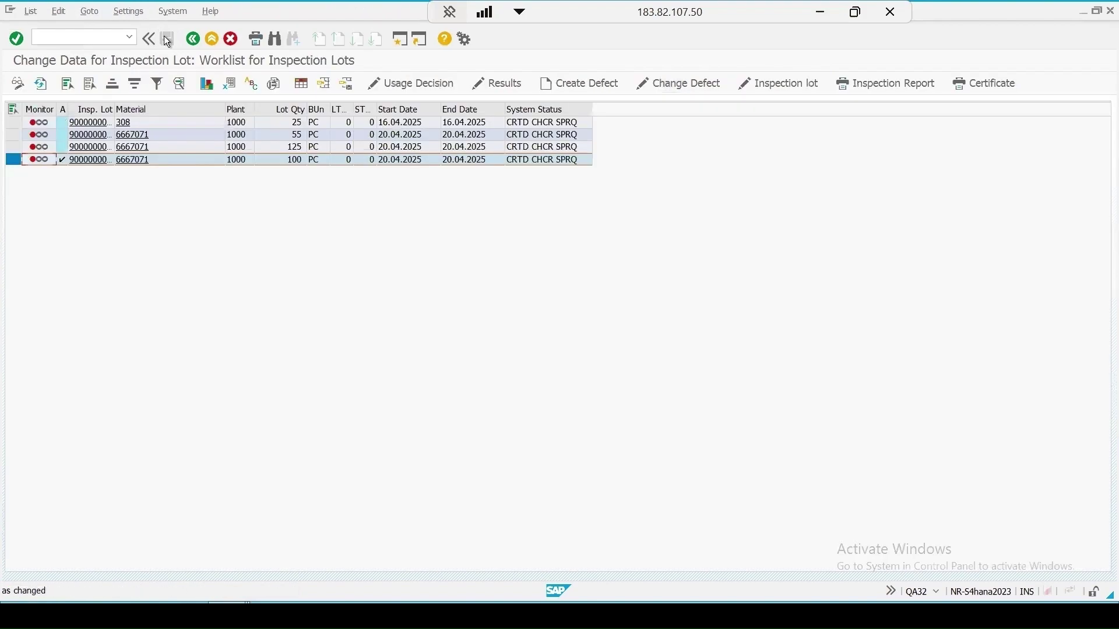
click(41, 84)
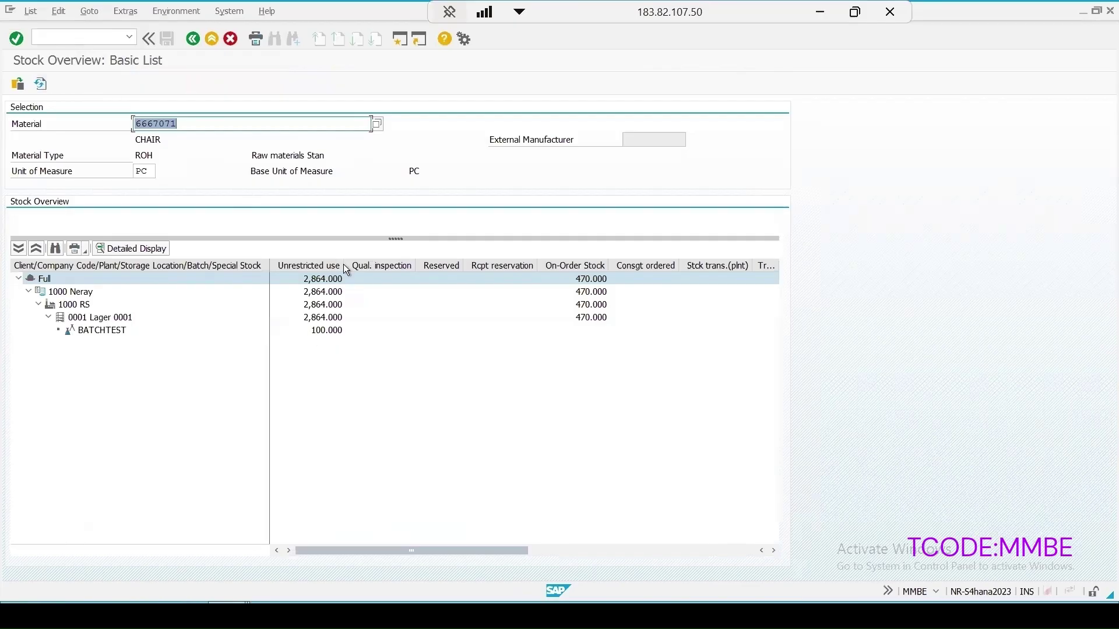
click(41, 84)
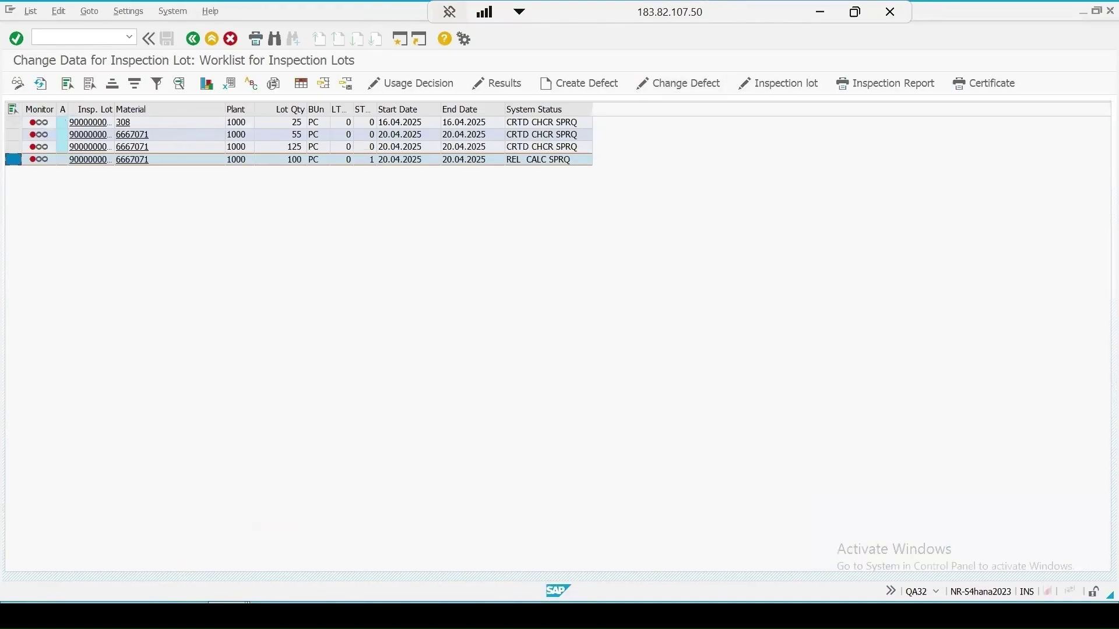
Step: Open results recording for the 100 PC lot of material 6667071 and enter TEST1 single values 12, 11, 11, 11 and 12
click(496, 83)
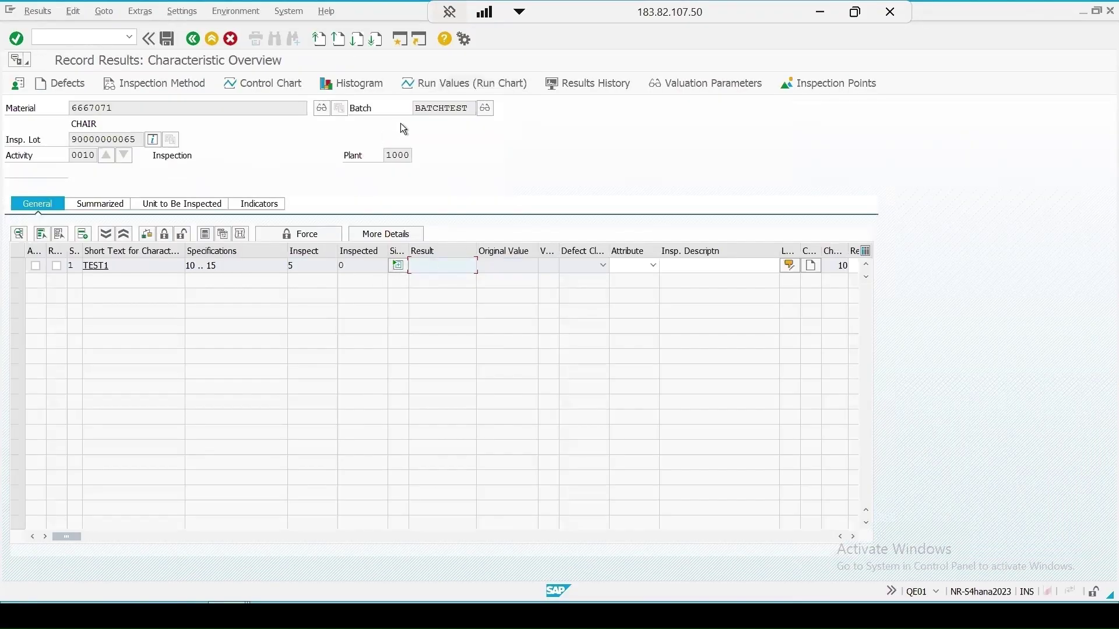
click(487, 110)
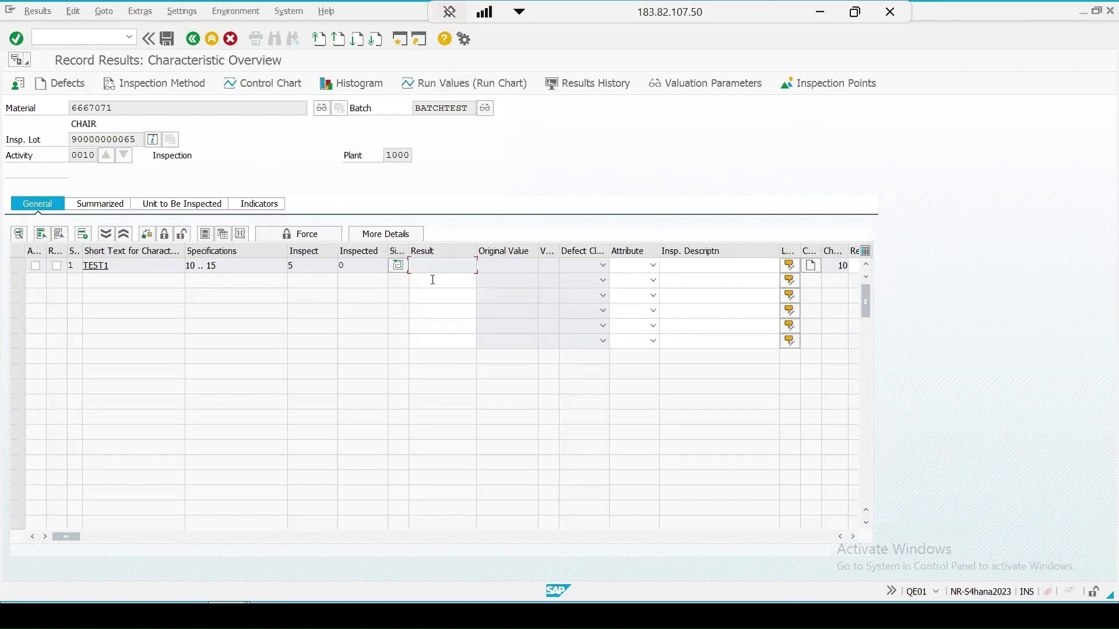
click(433, 279)
text(12)
click(431, 310)
text(11)
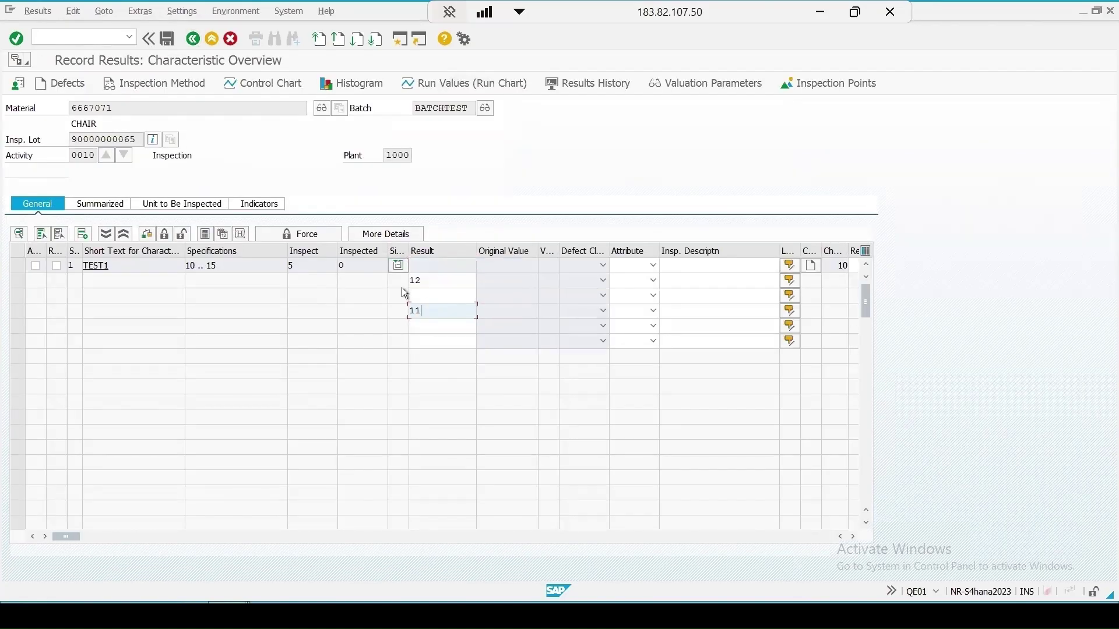
click(425, 295)
text(11)
click(428, 326)
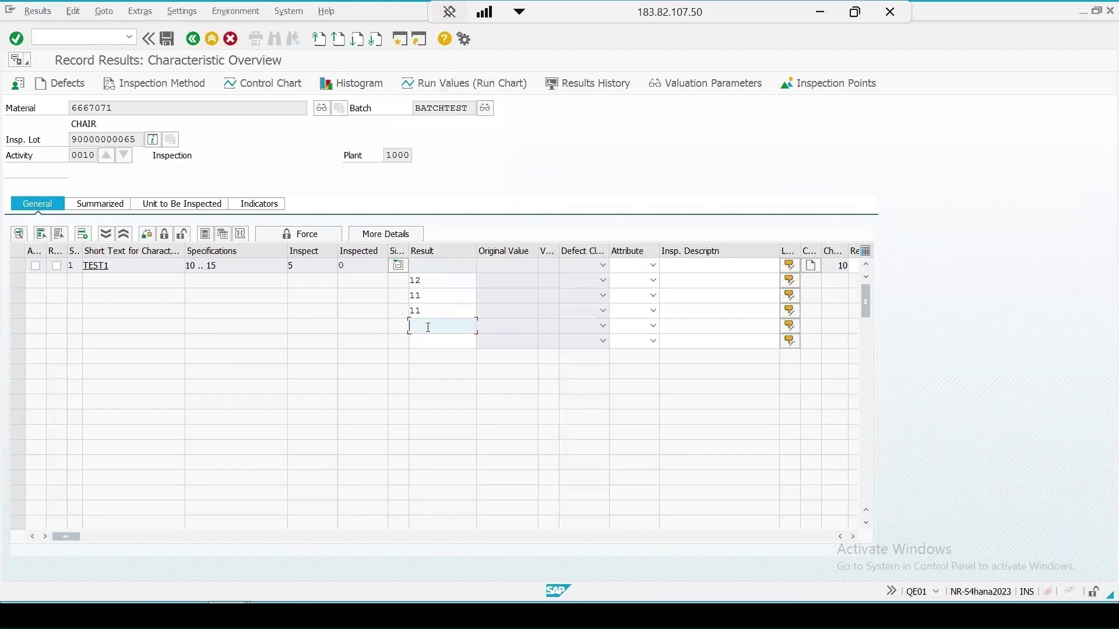
text(11)
click(431, 342)
text(12)
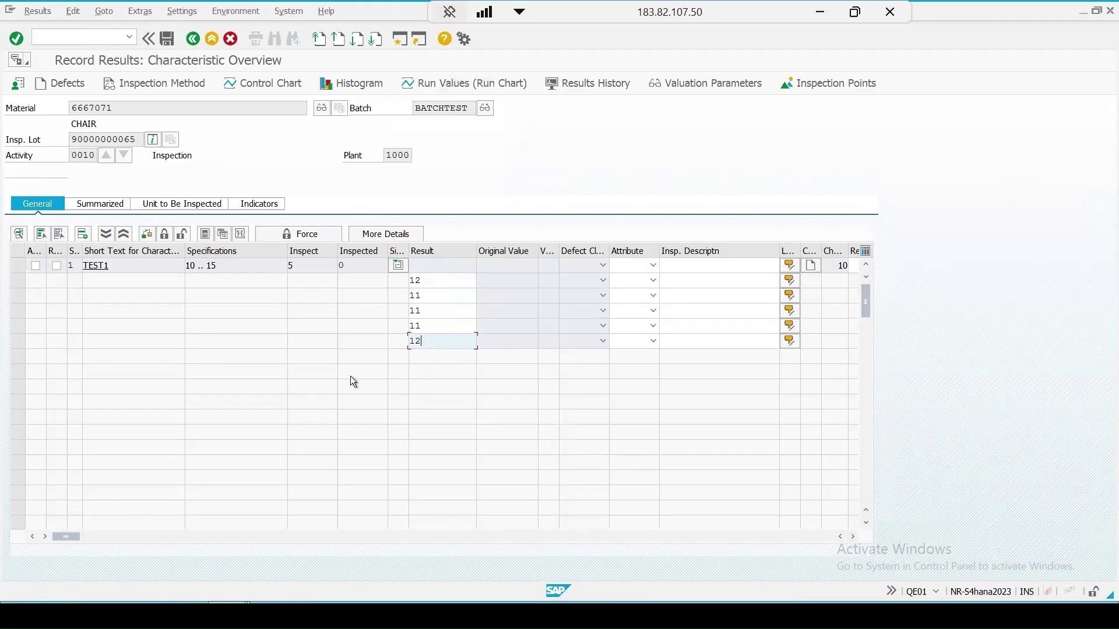
Step: Valuate the TEST1 characteristic with Accept and save the recorded results
key(Return)
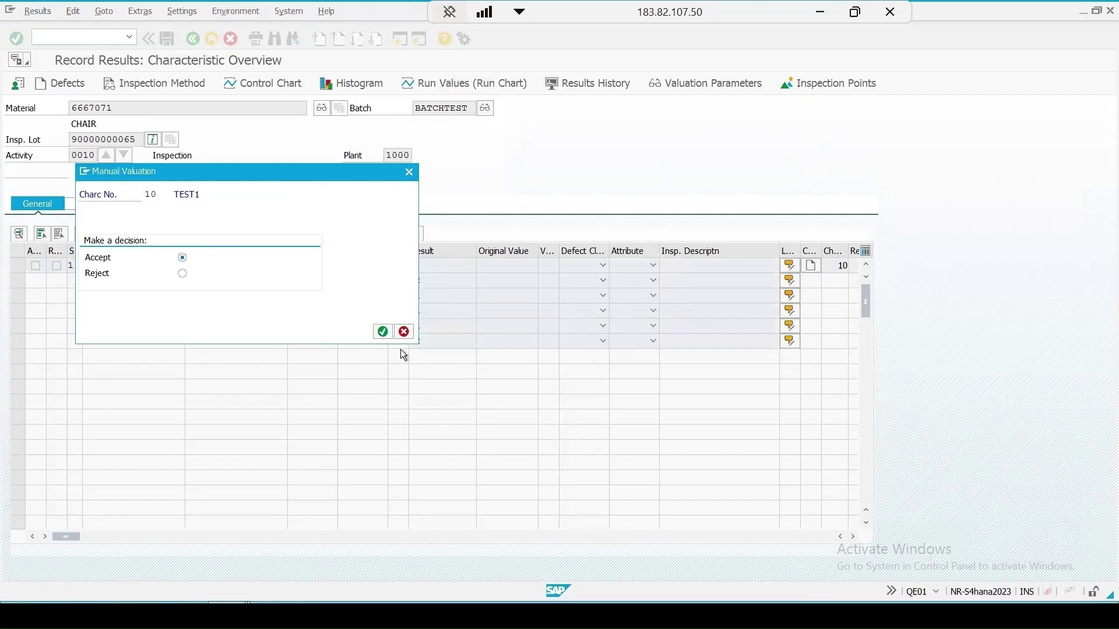
key(Return)
click(167, 40)
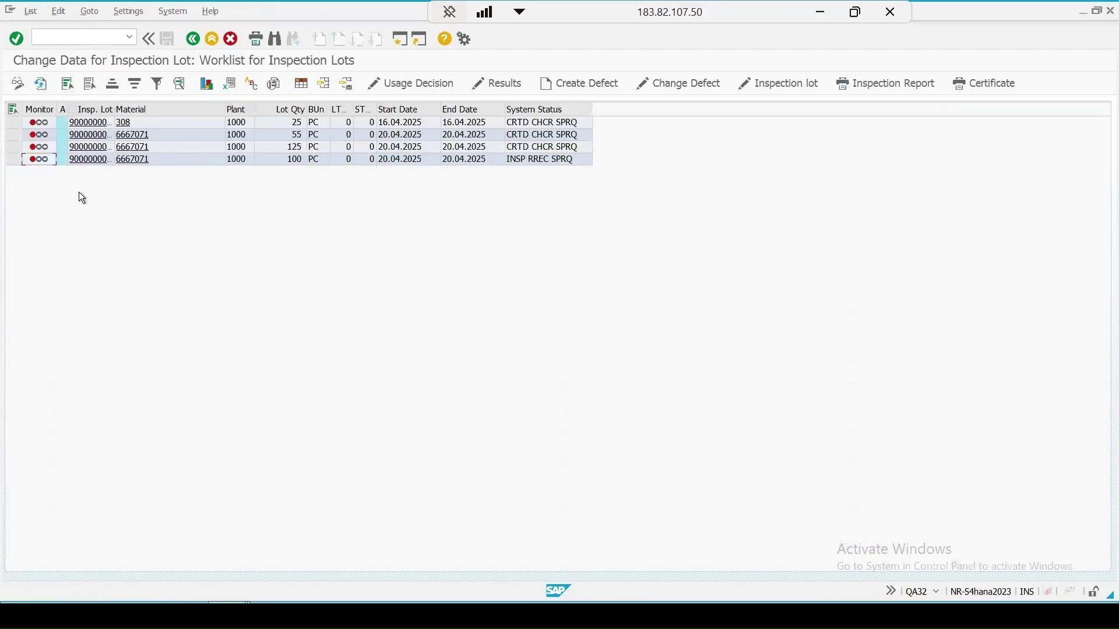
Step: Open the usage decision for the 100 PC lot of material 6667071 and choose UD code A (Accept)
click(13, 159)
click(396, 86)
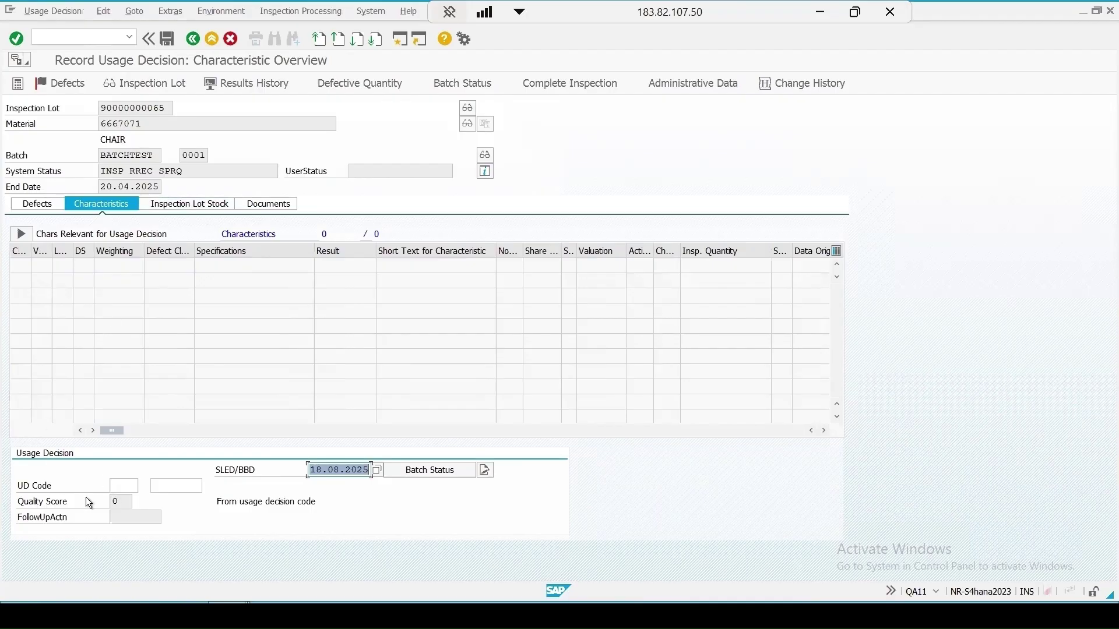
click(121, 486)
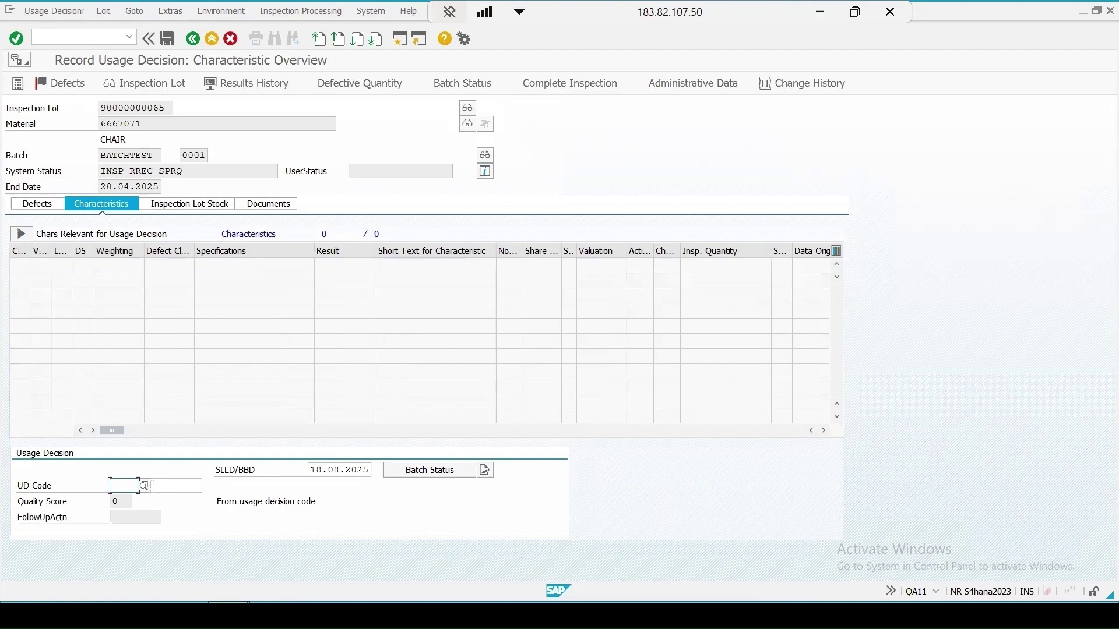
click(144, 485)
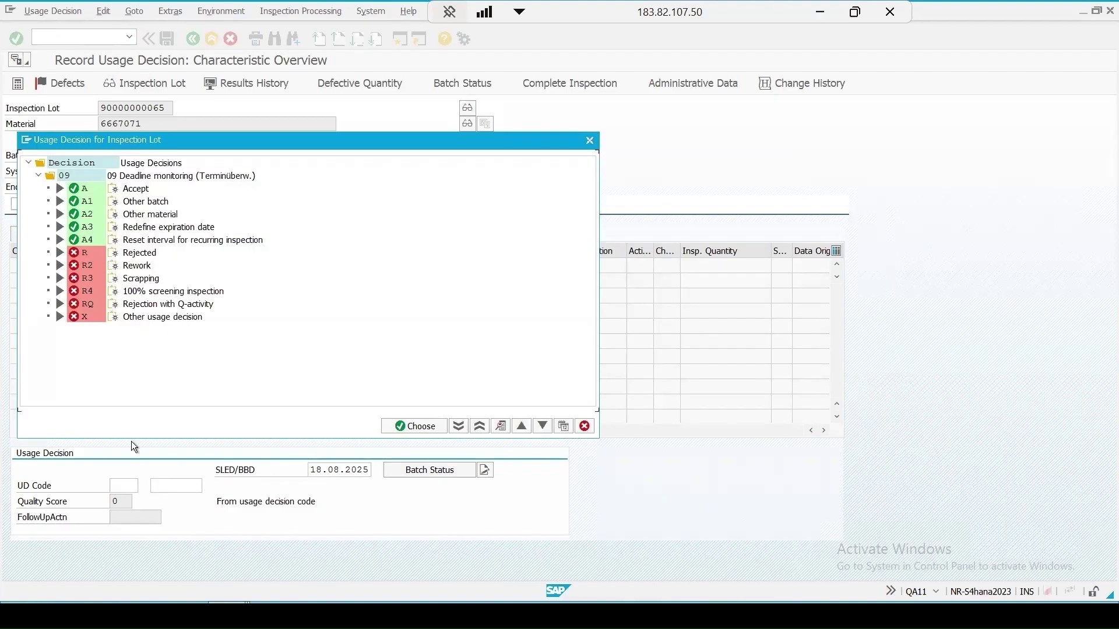
double_click(78, 188)
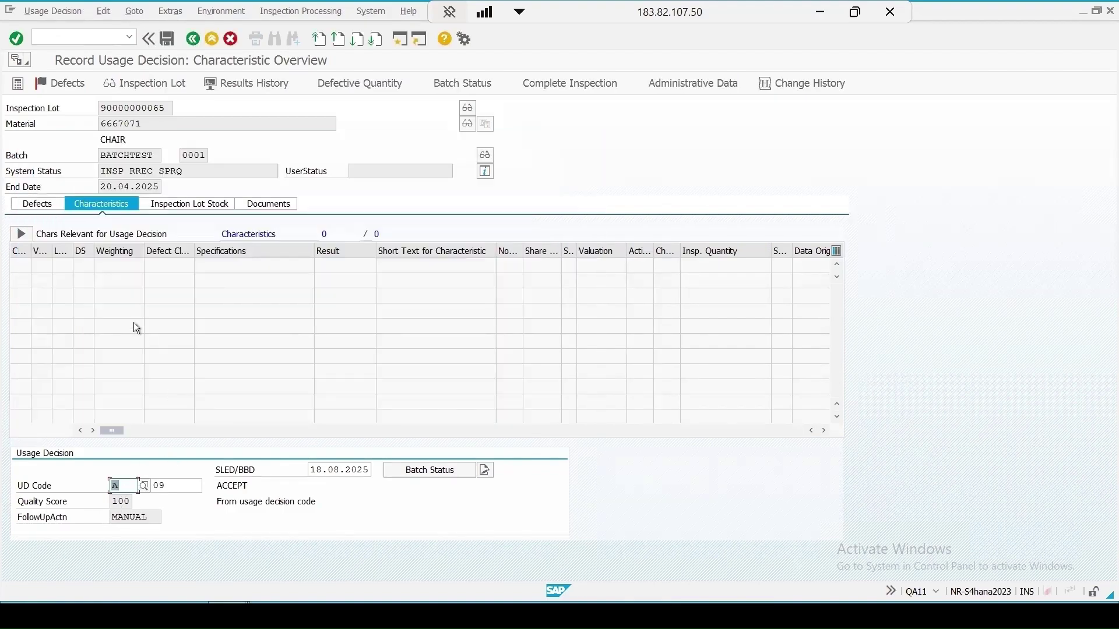
Step: Show the lot's inspection stock and check in the linked stock overview which stock type holds batch BATCHTEST
click(191, 203)
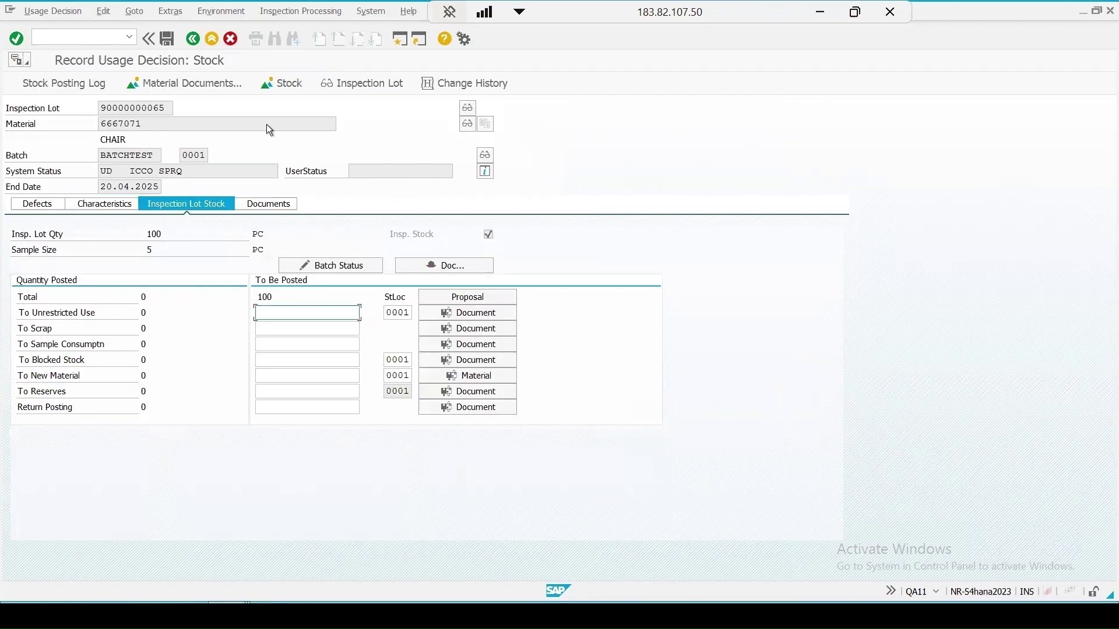
click(285, 84)
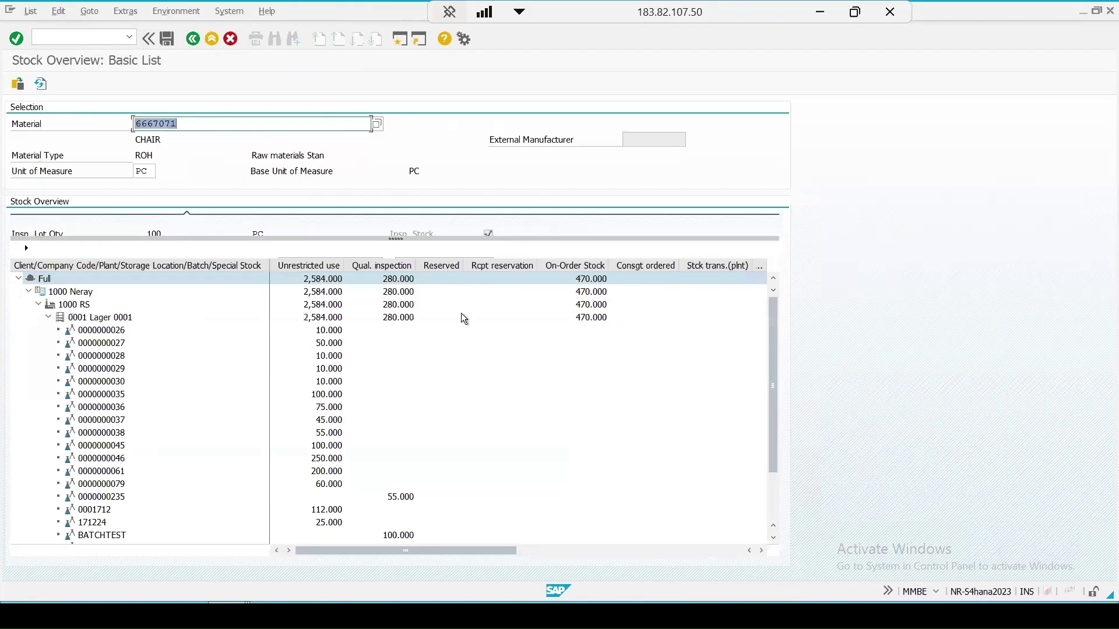
click(114, 537)
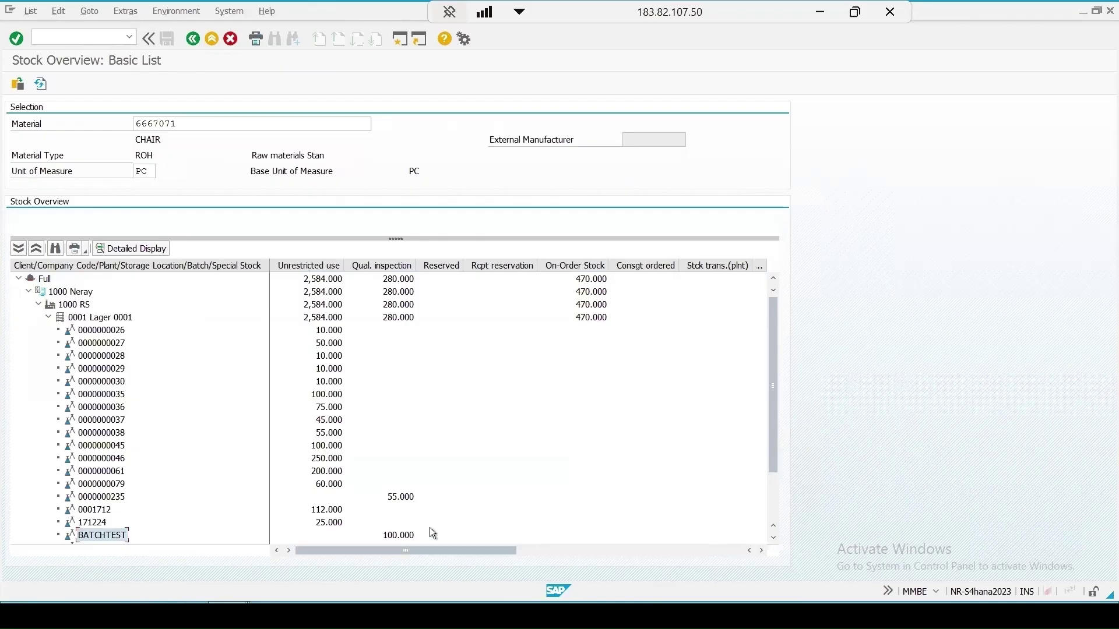
click(193, 39)
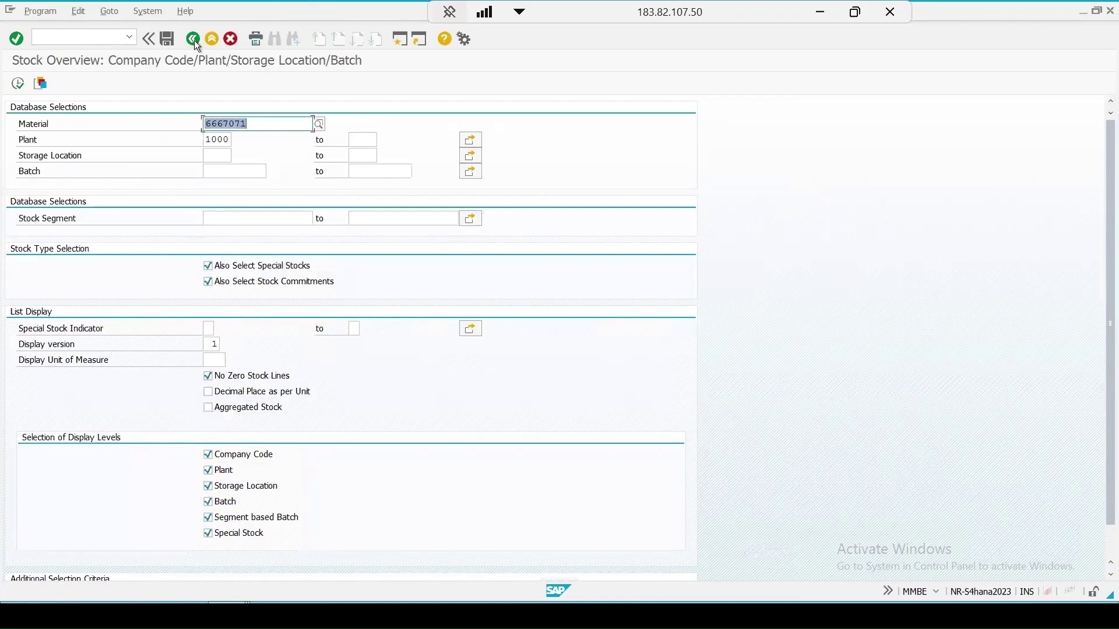
click(193, 39)
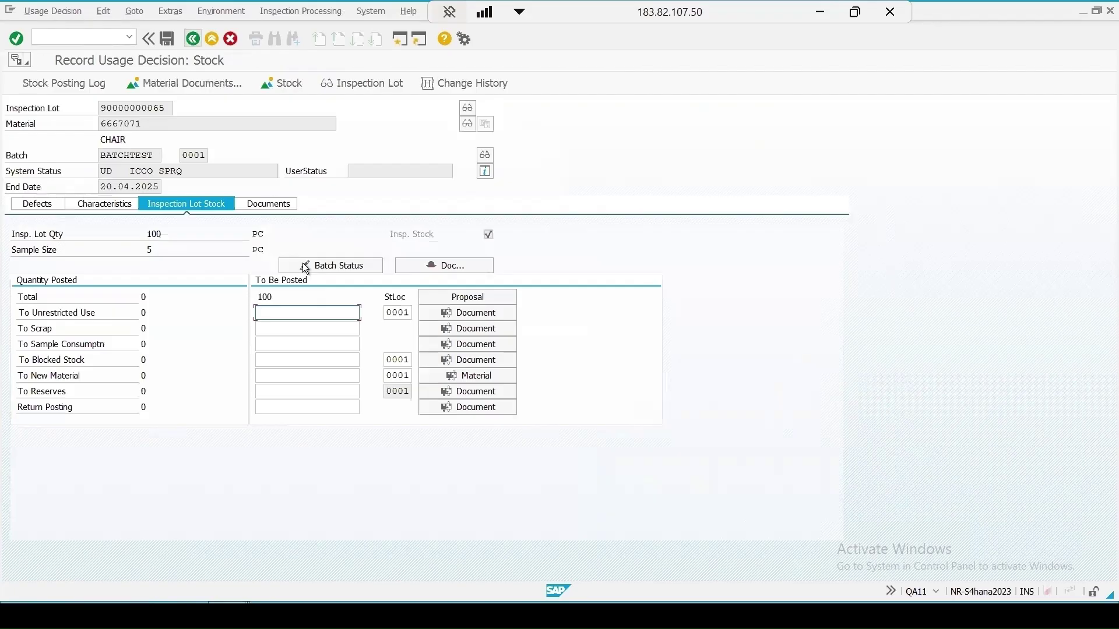
Step: Post 100 PC to unrestricted use, save the usage decision and refresh the QA32 worklist
text(100)
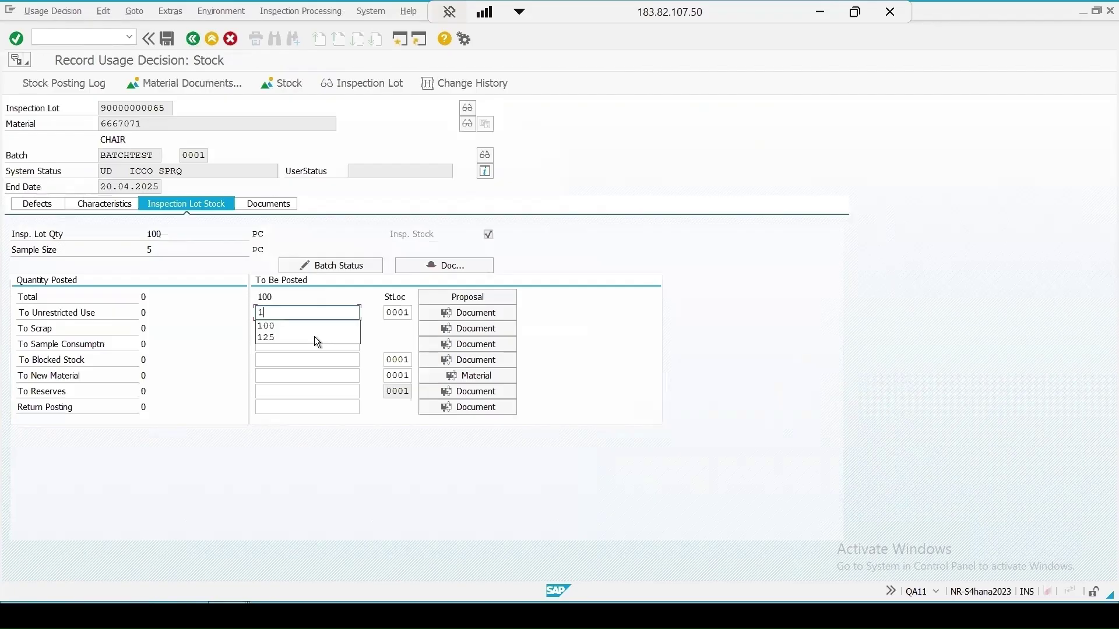
click(167, 38)
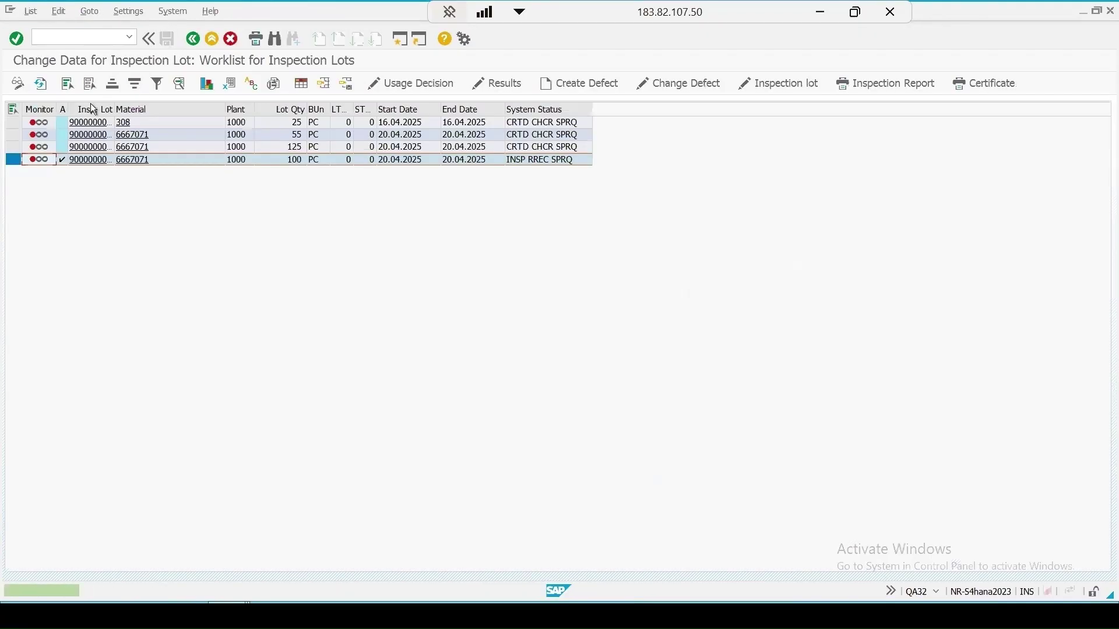
click(38, 83)
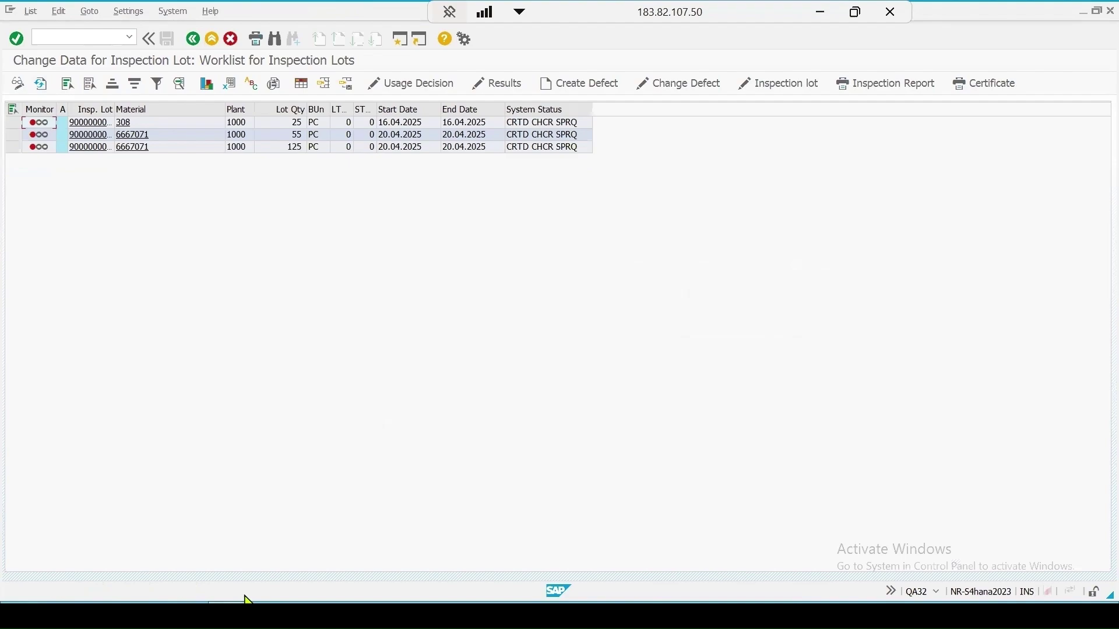
Step: Refresh the MMBE stock overview and display the master data of batch BATCHTEST to check its next inspection date
mouse_move(248, 599)
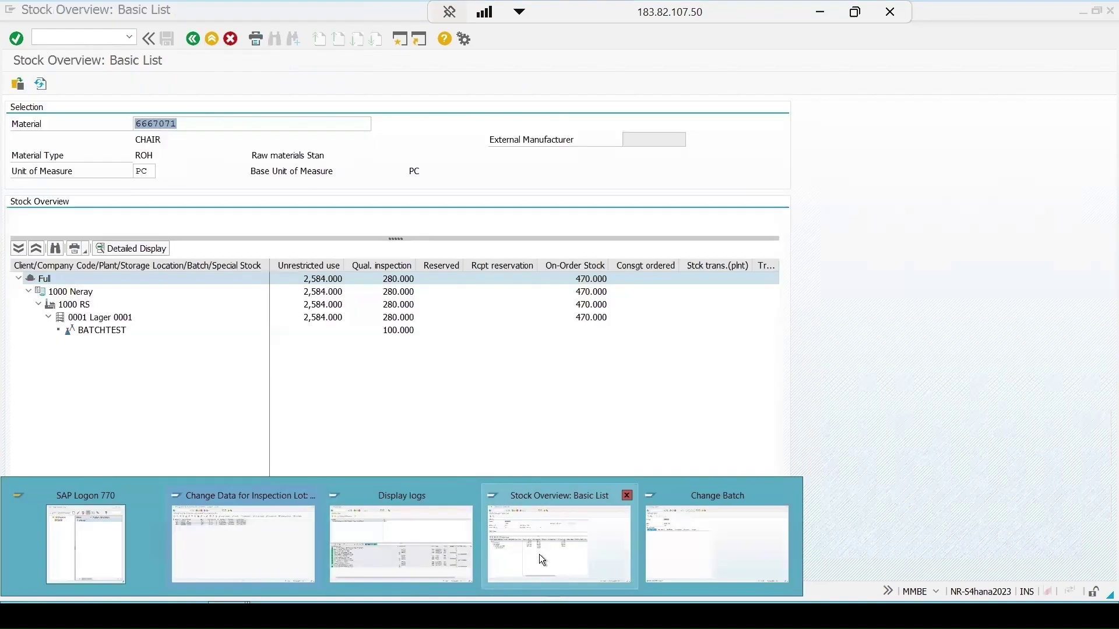
click(540, 554)
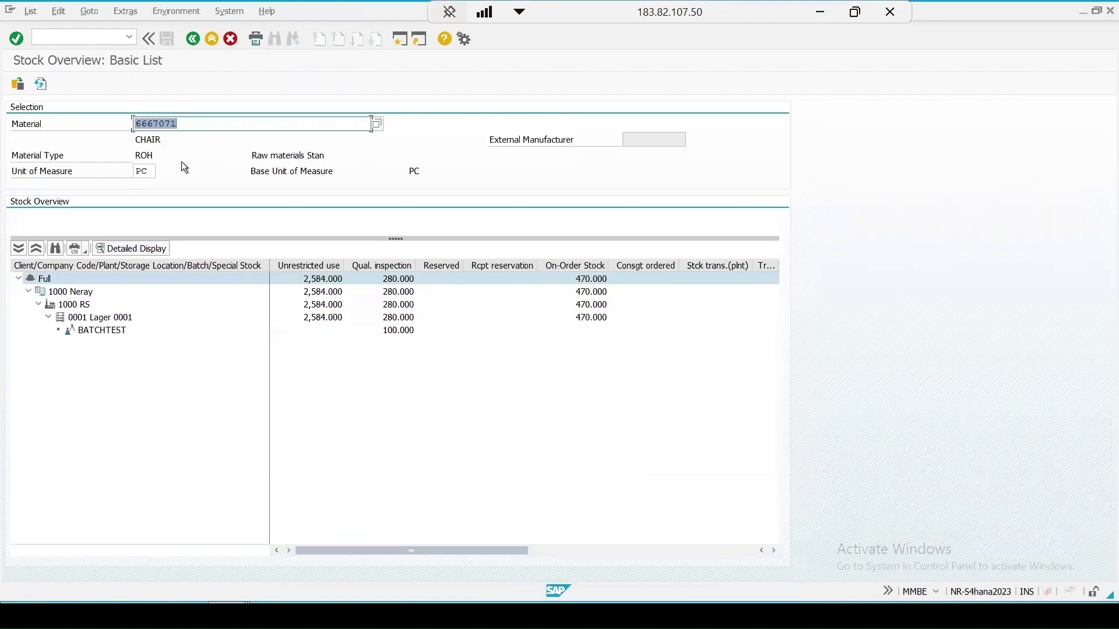
click(40, 83)
right_click(324, 328)
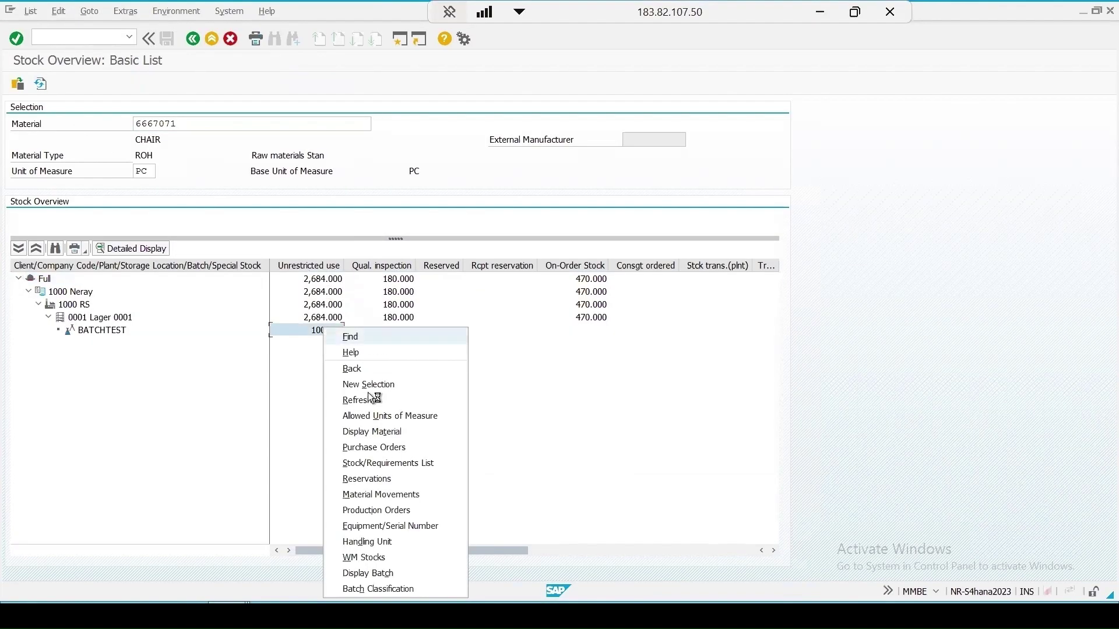
click(368, 572)
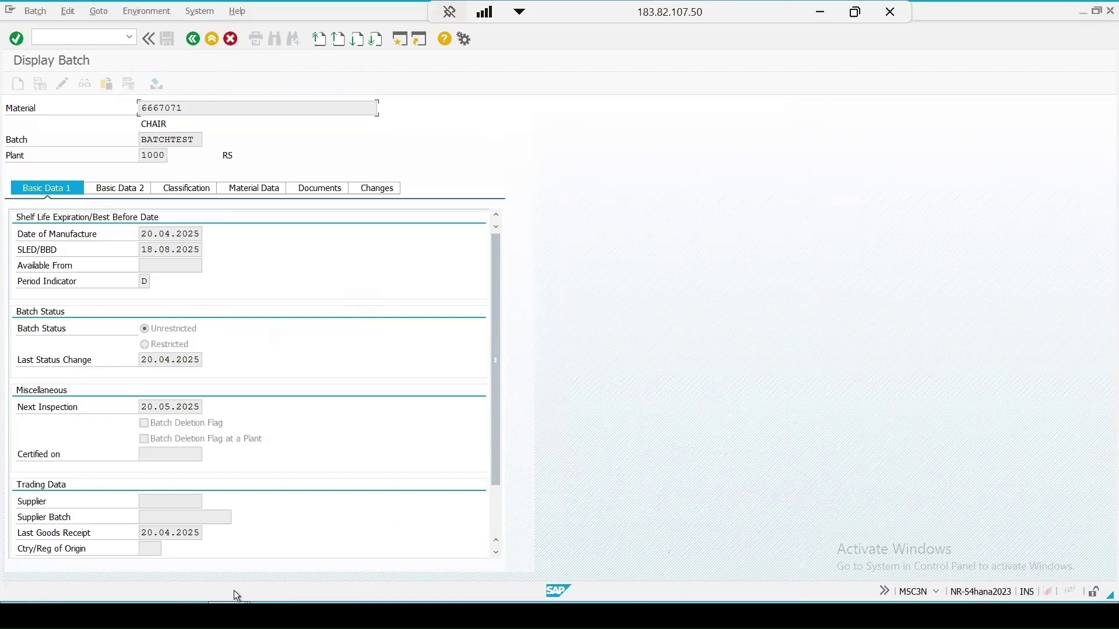
click(193, 38)
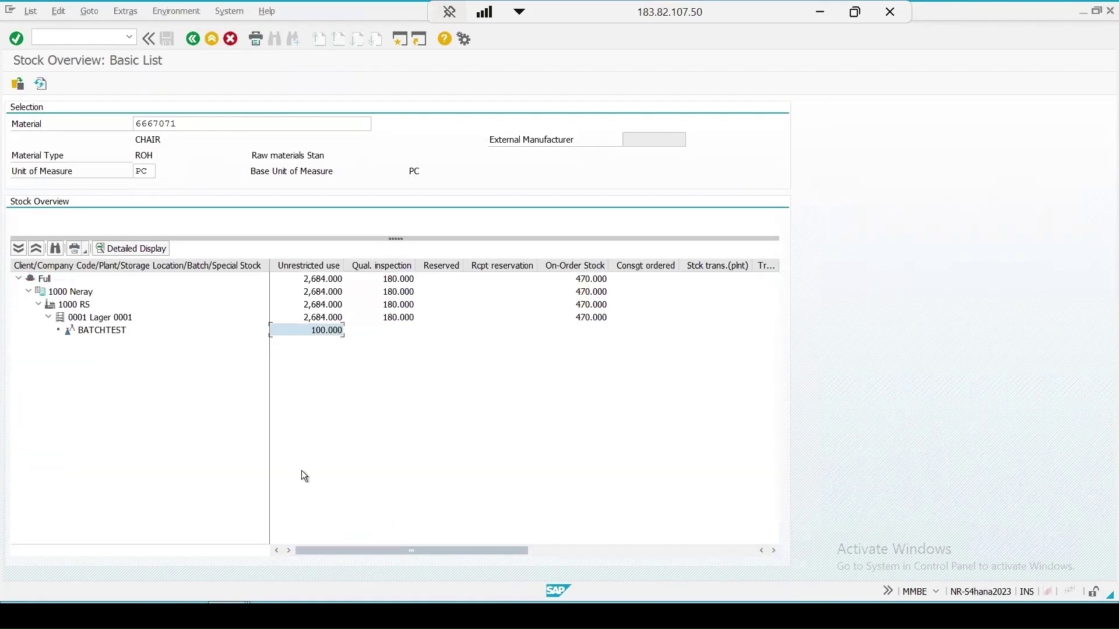
Step: Switch to the Change Batch session, set the next inspection date of batch BATCHTEST to 20.04.2025 and save
mouse_move(373, 616)
click(728, 561)
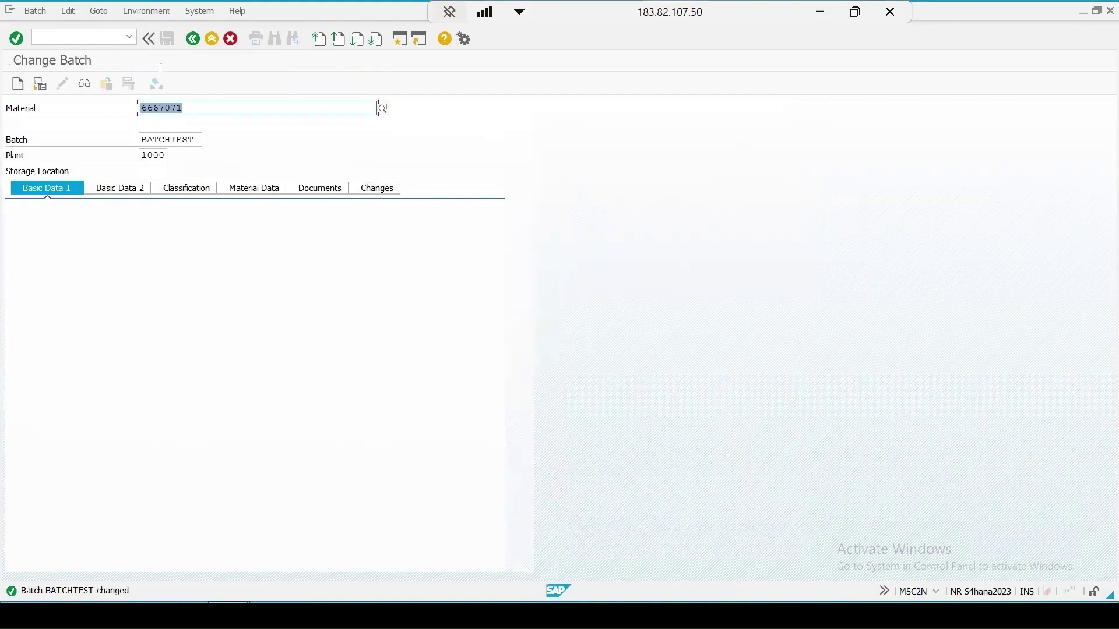
key(Return)
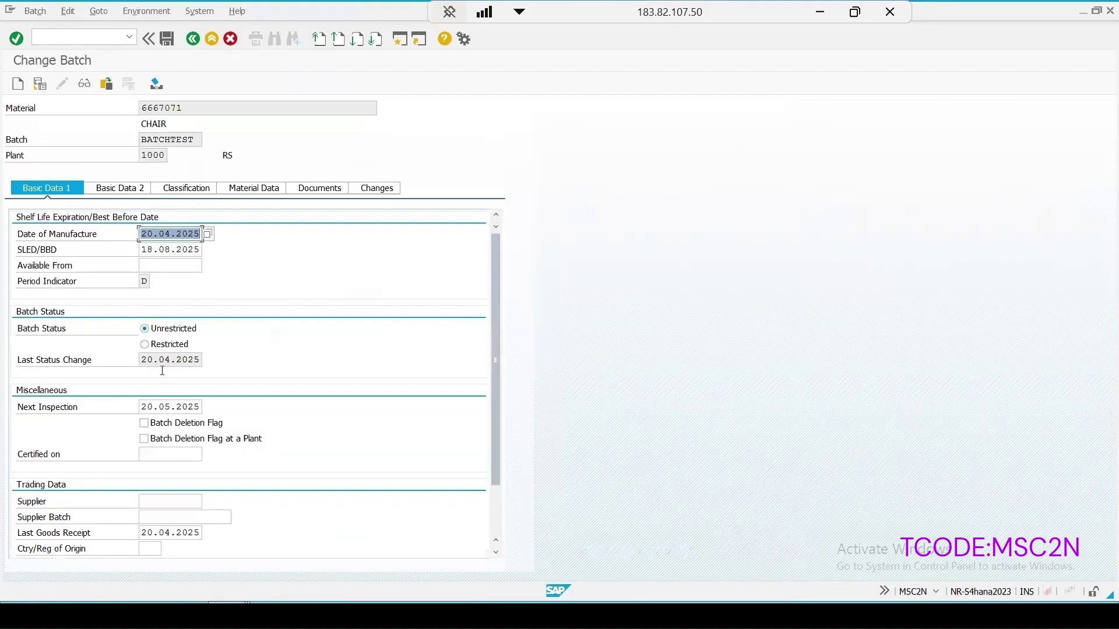
click(167, 406)
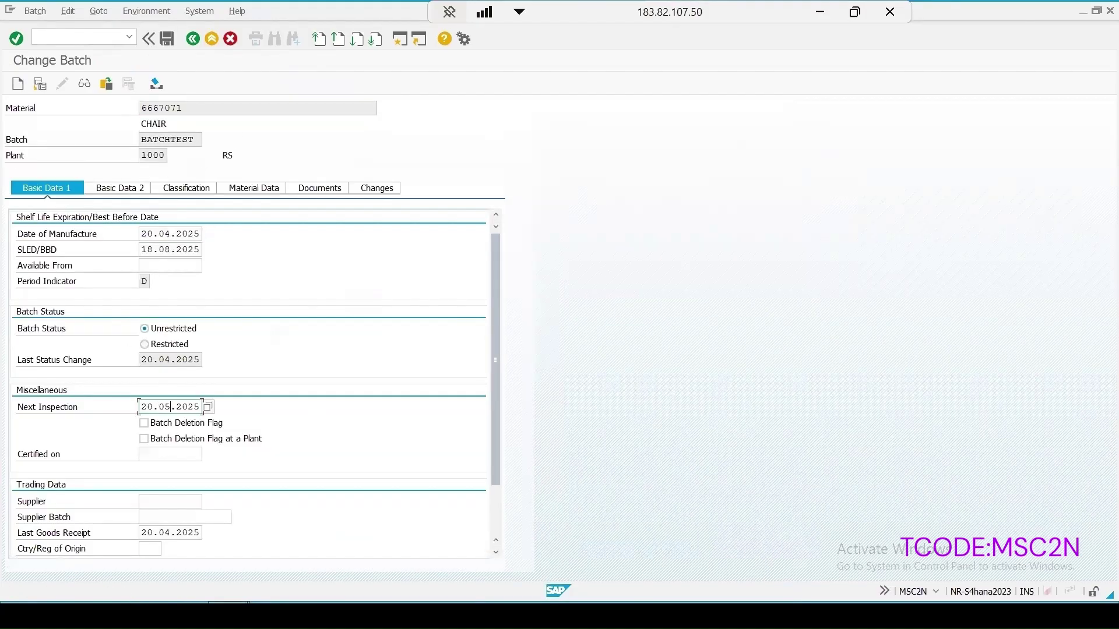
key(BackSpace)
text(4)
click(167, 39)
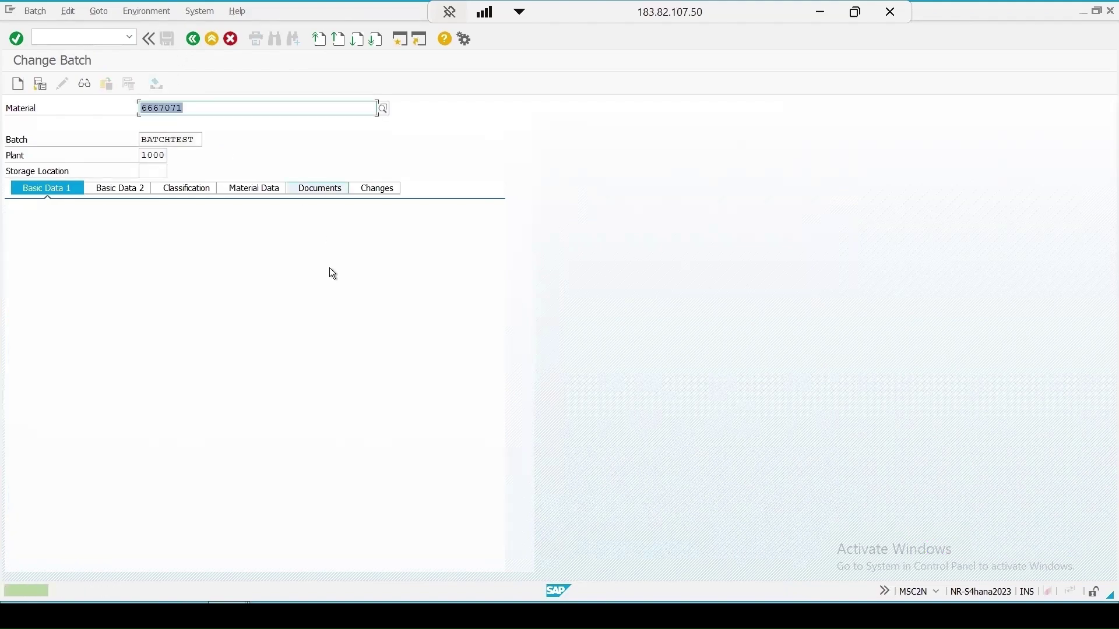
Step: Switch to the recurring inspection log session and restart transaction QA07
click(239, 600)
click(464, 571)
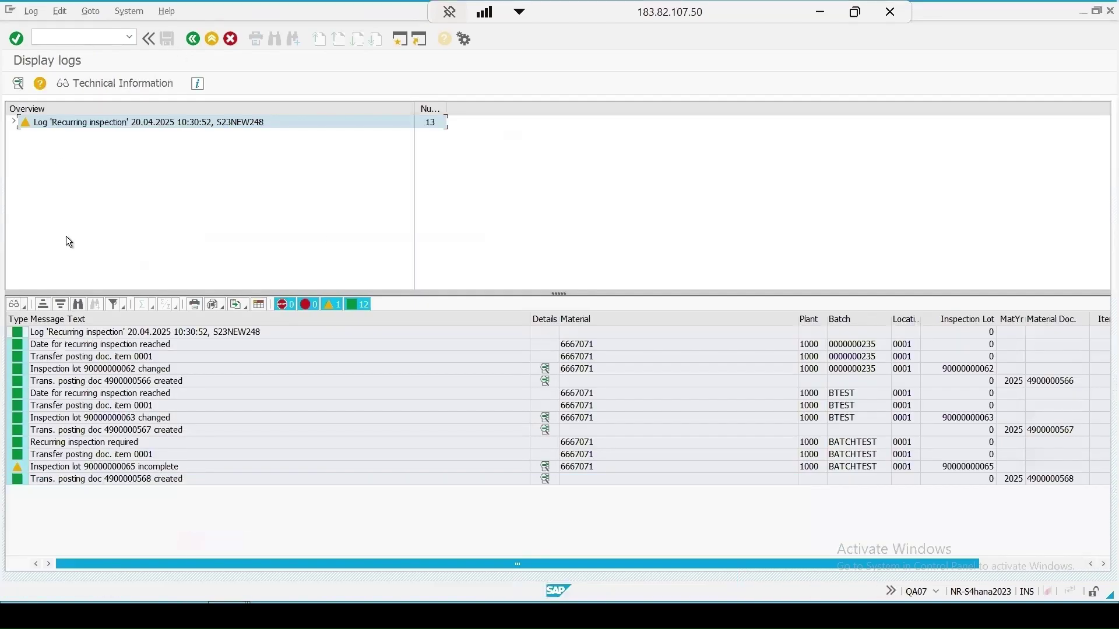
click(130, 37)
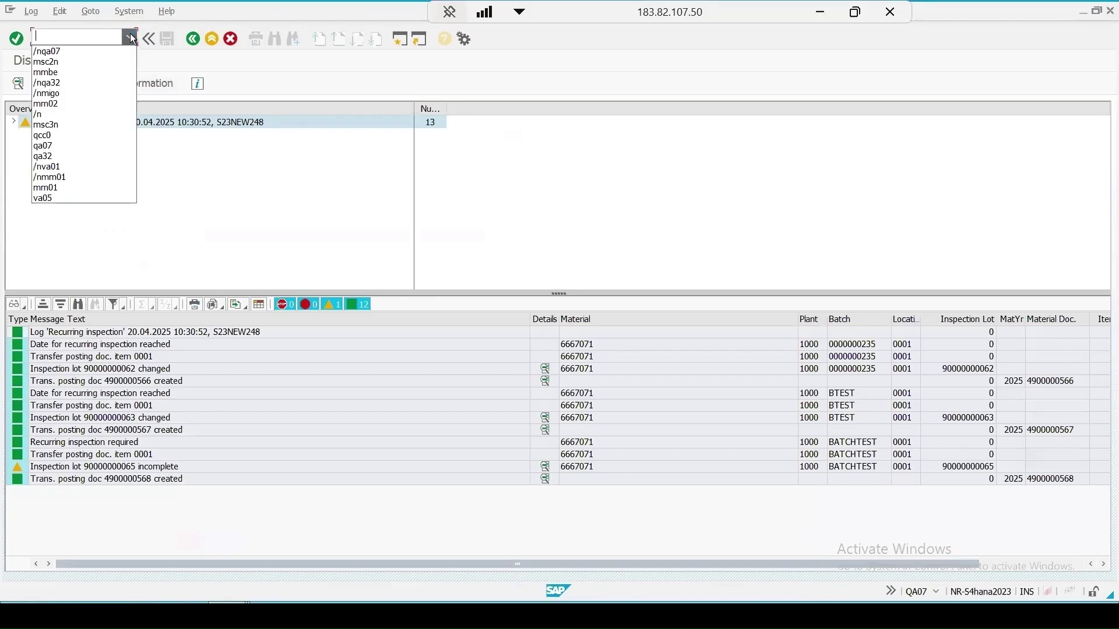
click(58, 54)
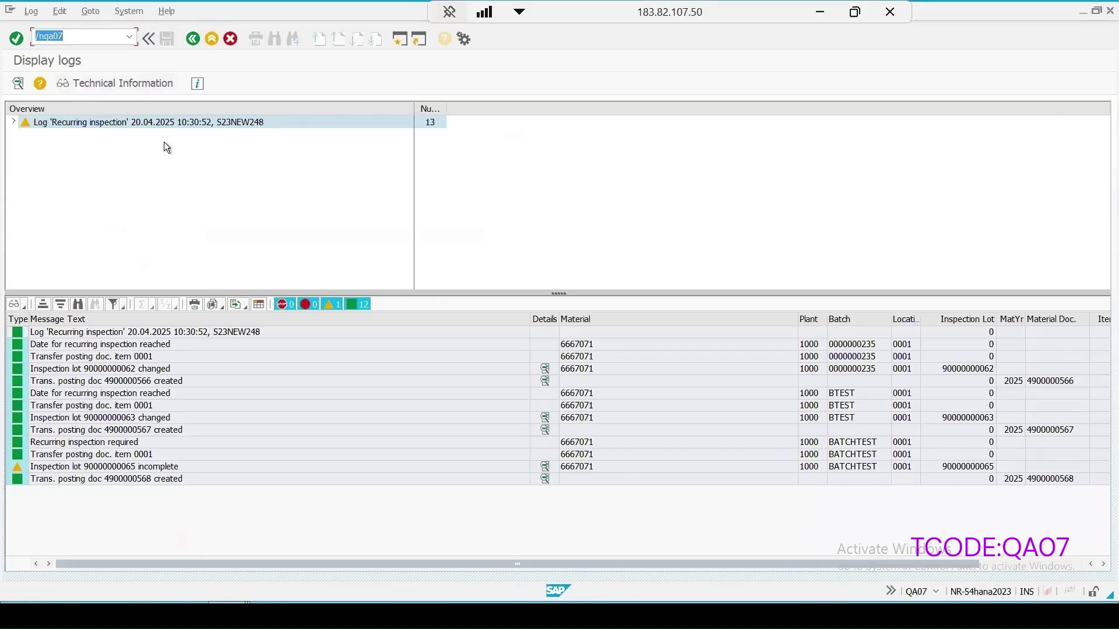
key(Return)
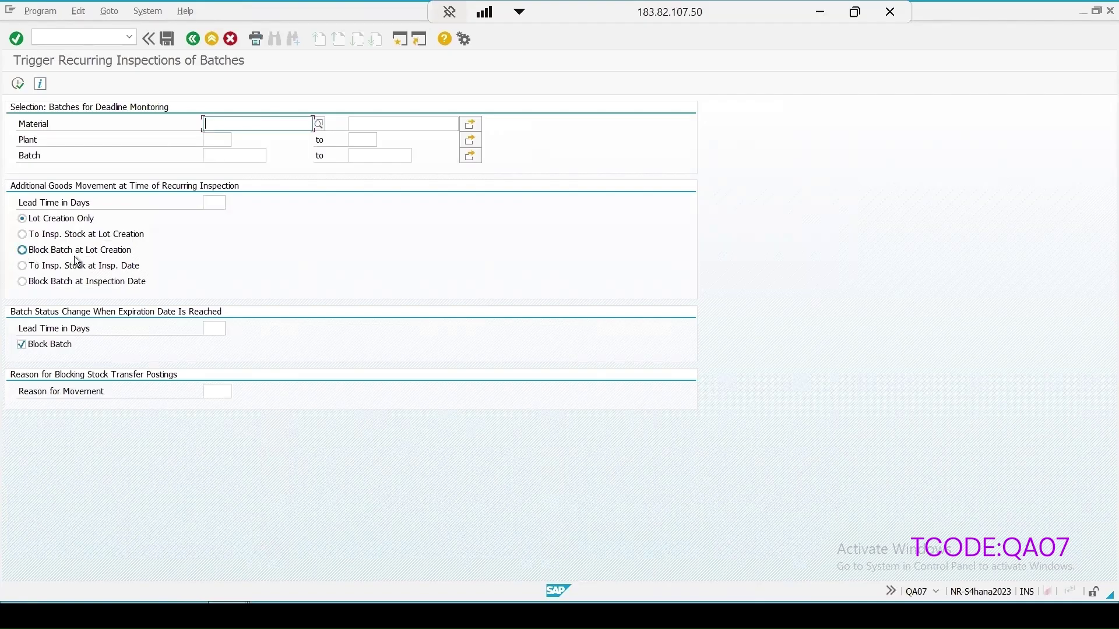
Step: Trigger the recurring inspections with the option Block Batch at Lot Creation and display the messages of the resulting log
click(34, 252)
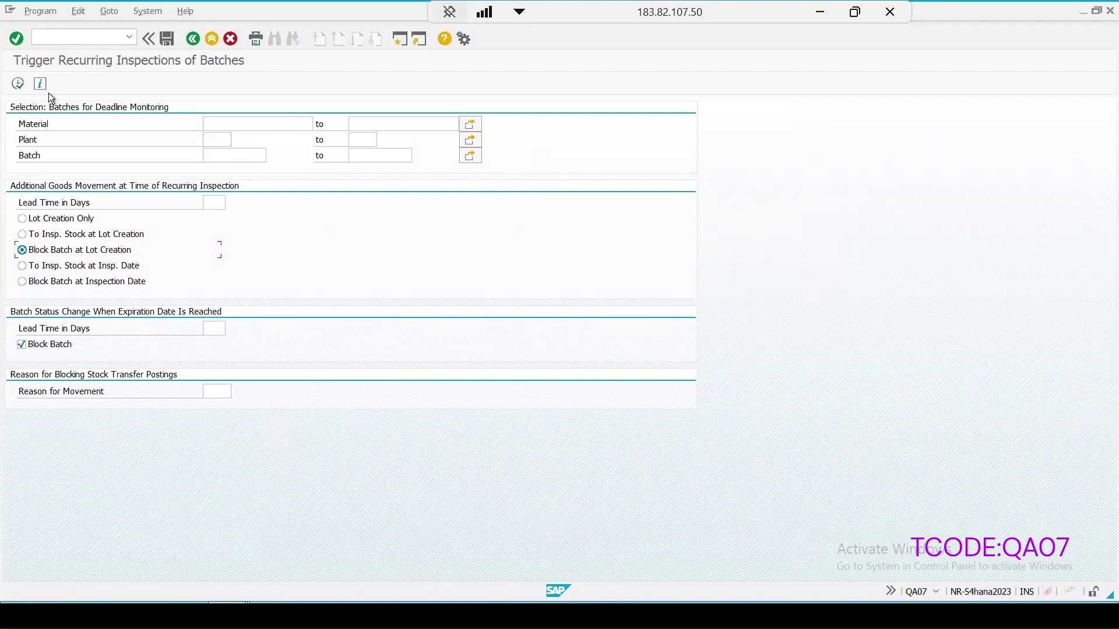
click(18, 85)
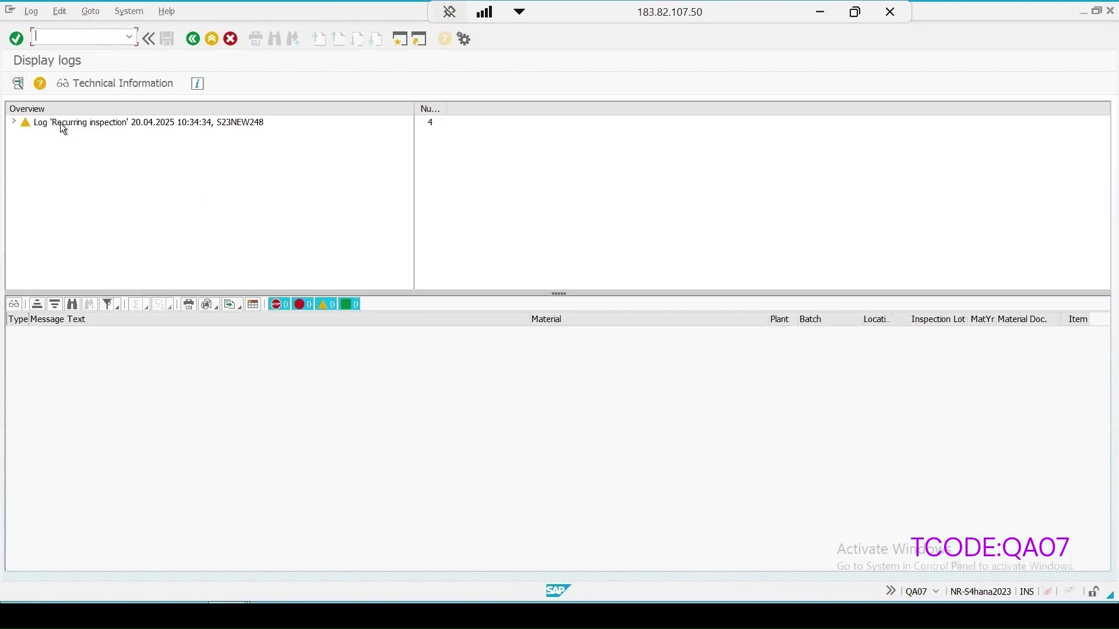
click(61, 125)
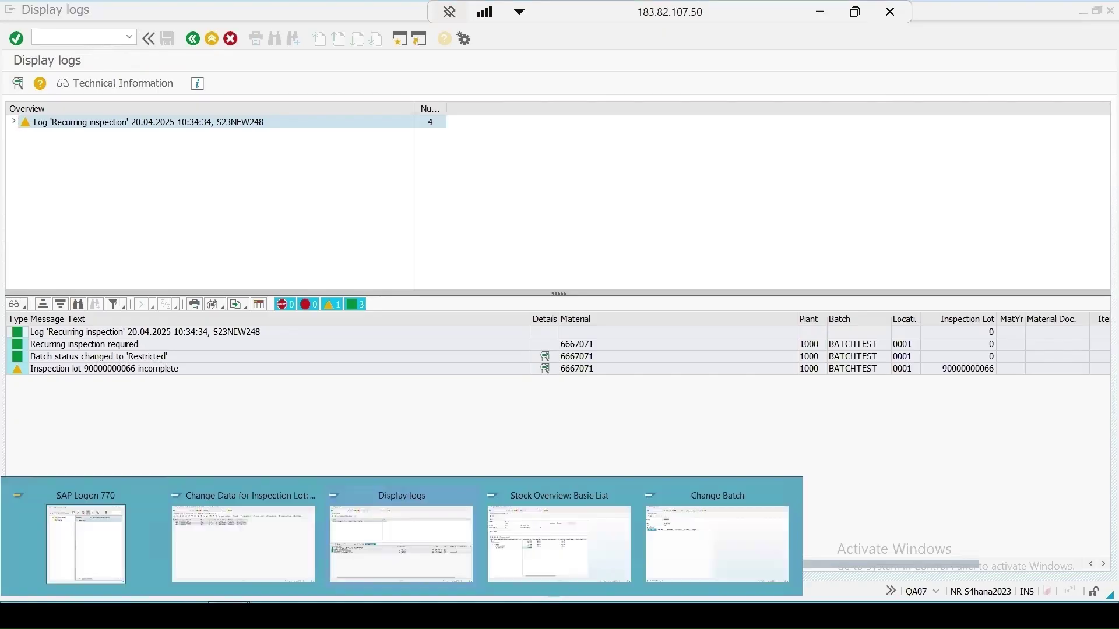
Step: Refresh the QA32 worklist session and assign the task list with usage 5 to the new 100 PC lot of material 6667071
click(261, 562)
click(38, 85)
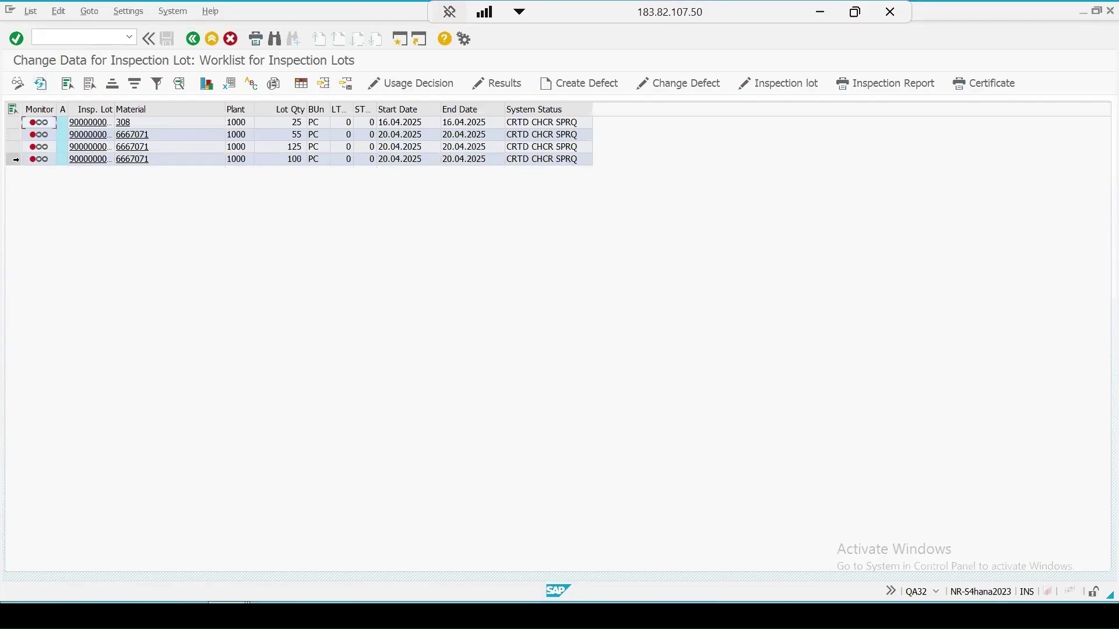
click(20, 164)
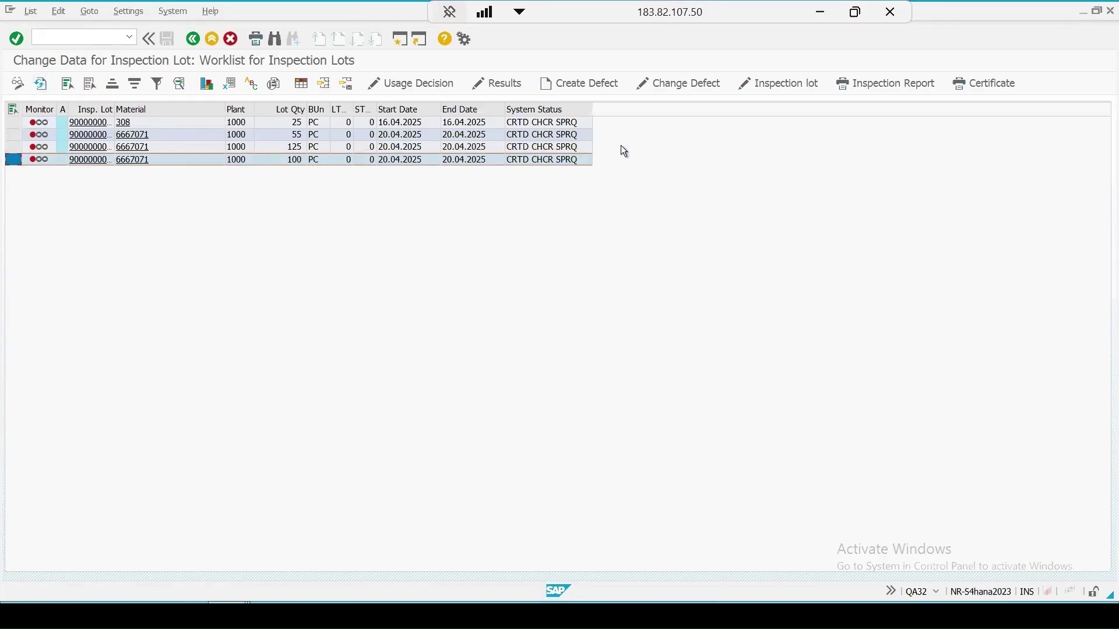
click(764, 83)
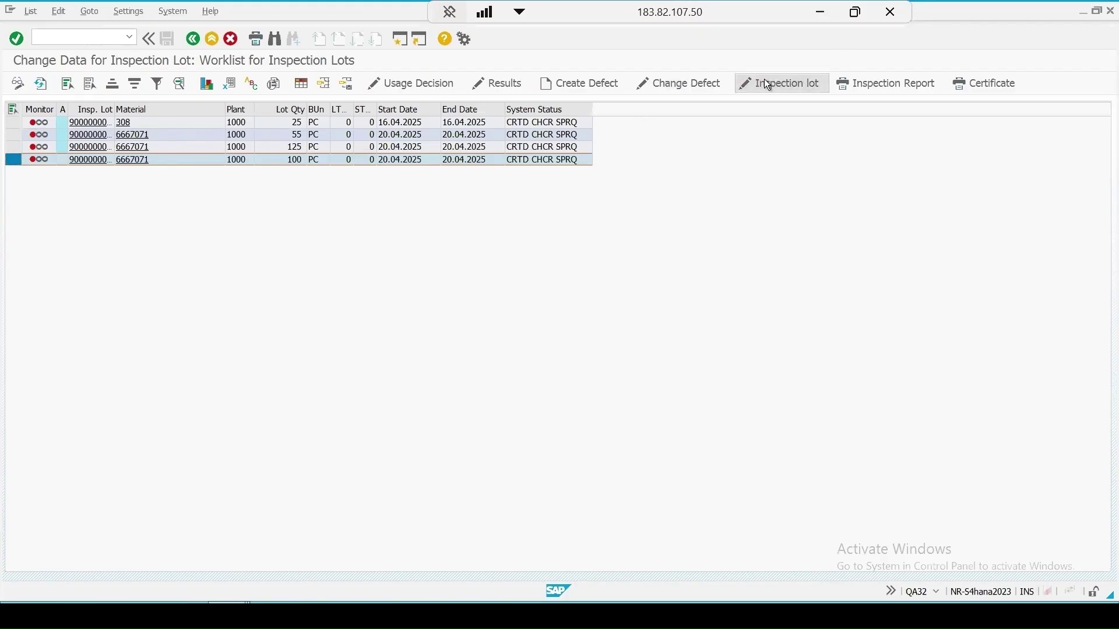
double_click(359, 348)
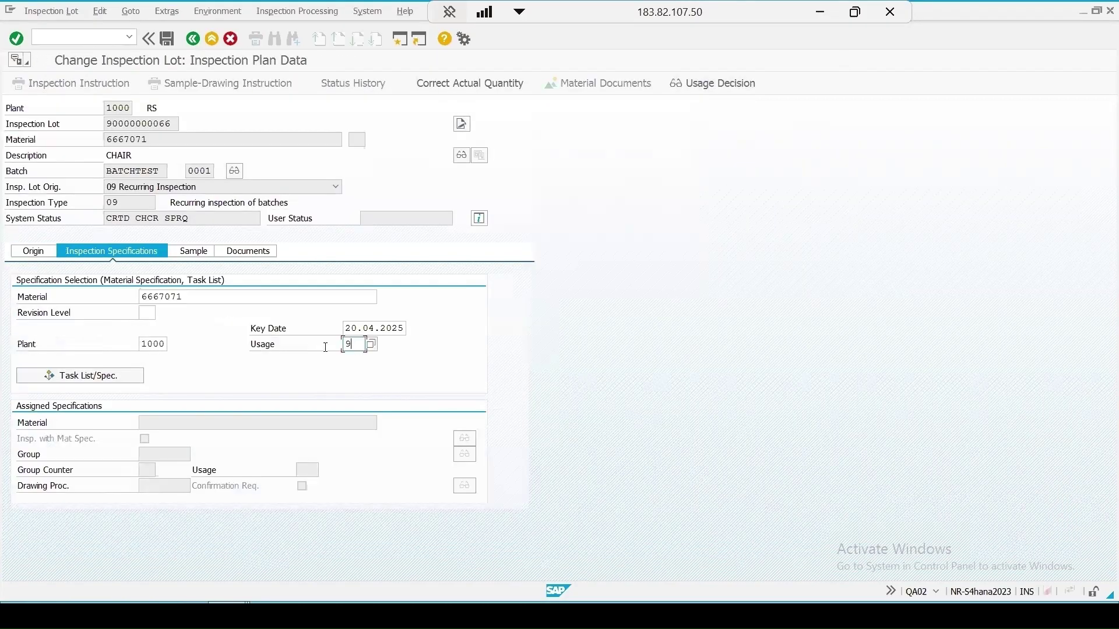
text(5)
click(97, 376)
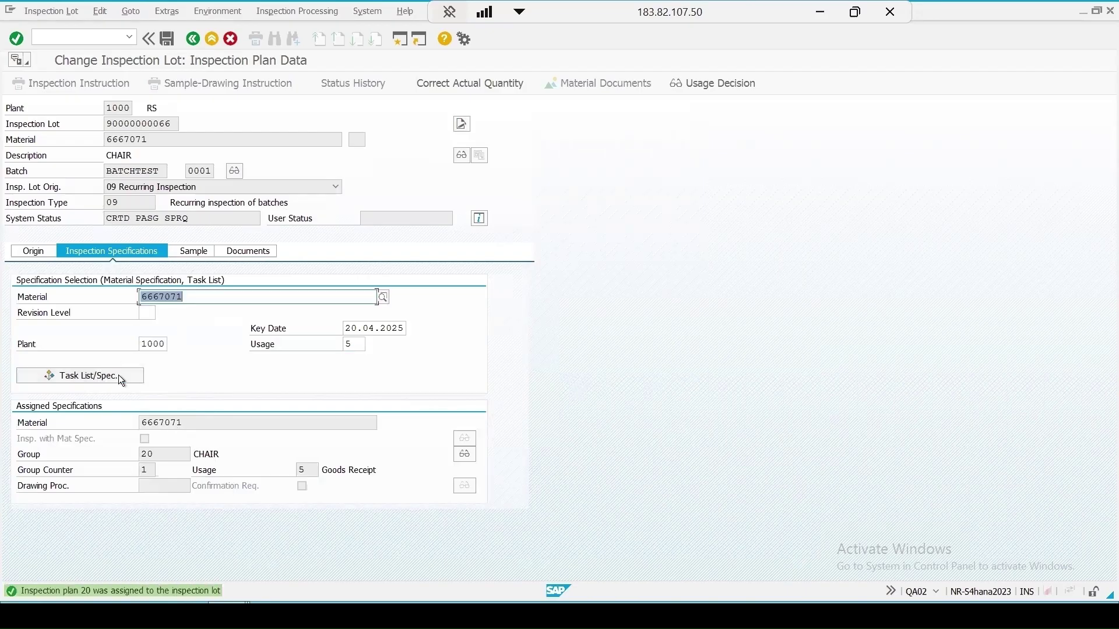
Step: Calculate the sample for the inspection lot, save it and refresh the QA32 worklist
click(191, 255)
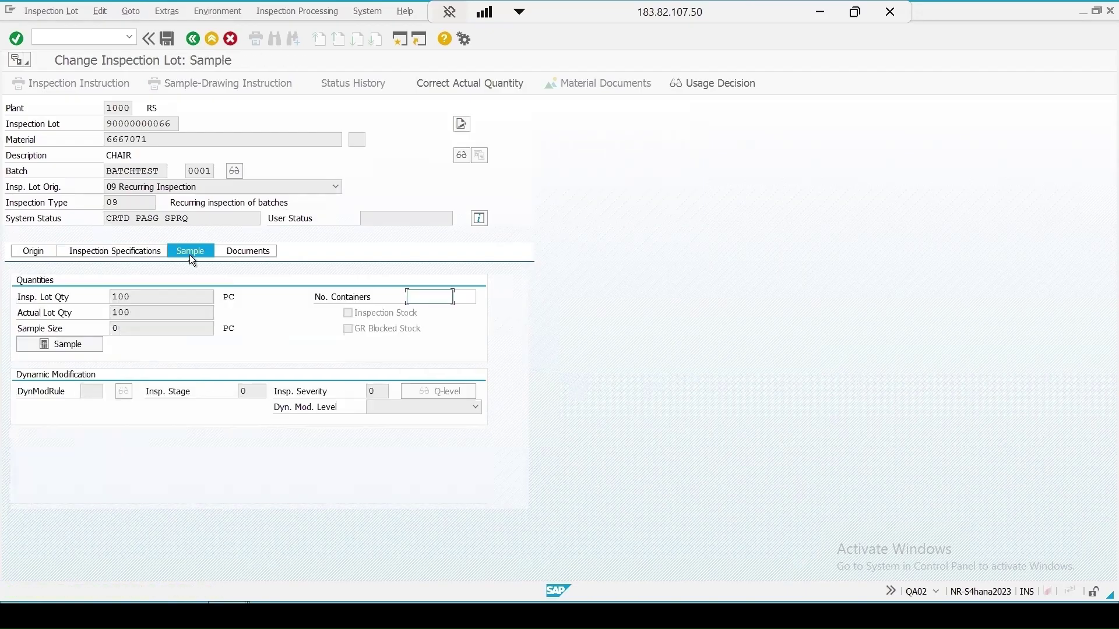
click(59, 344)
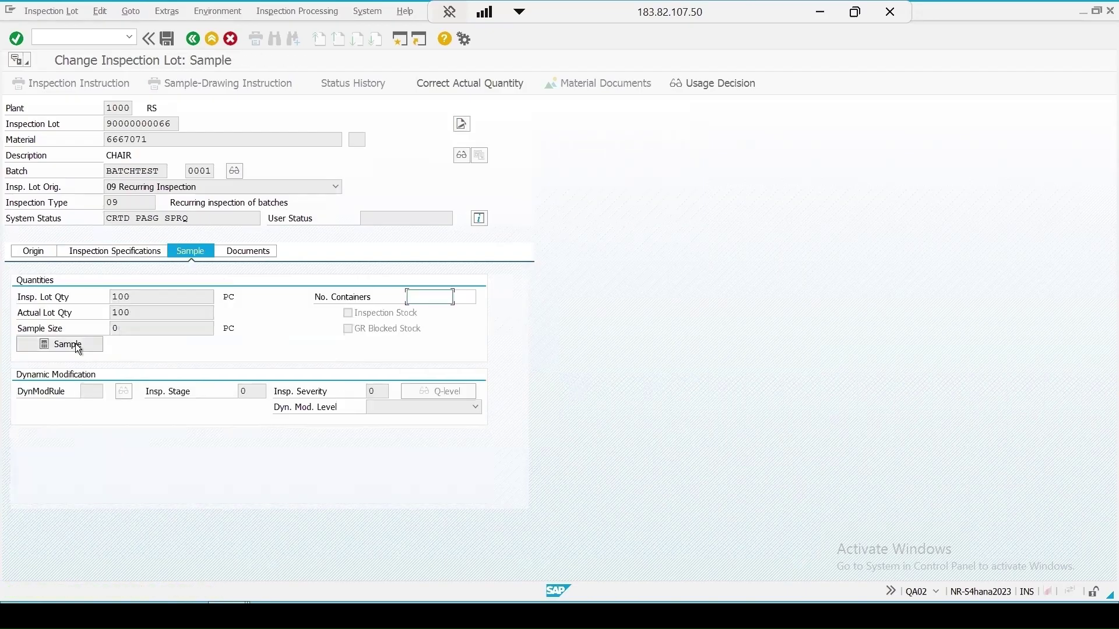
click(169, 40)
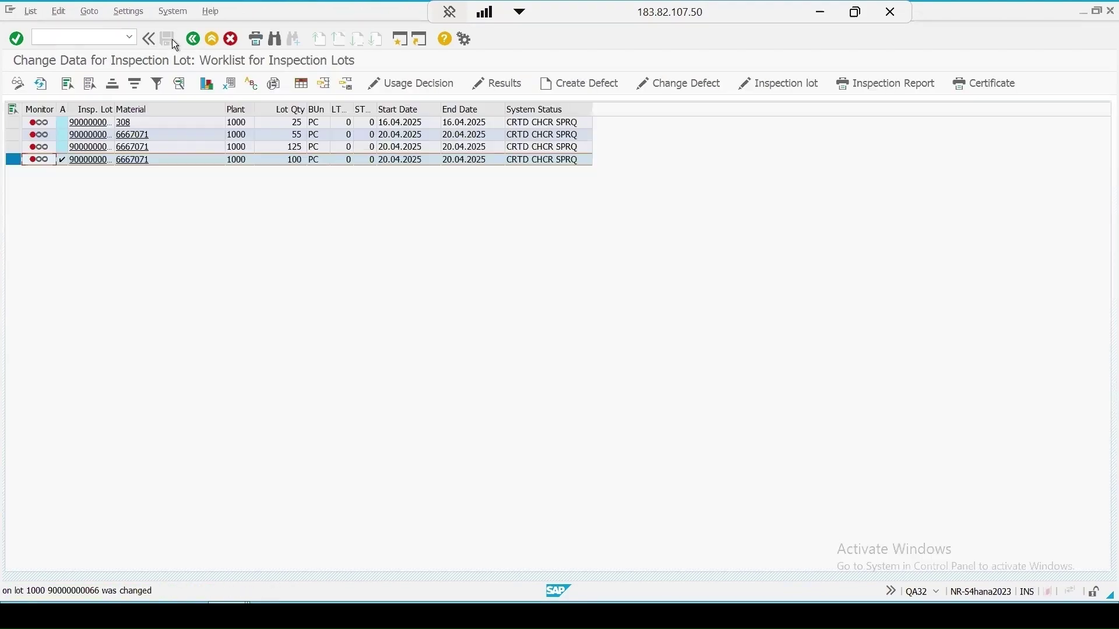
click(17, 89)
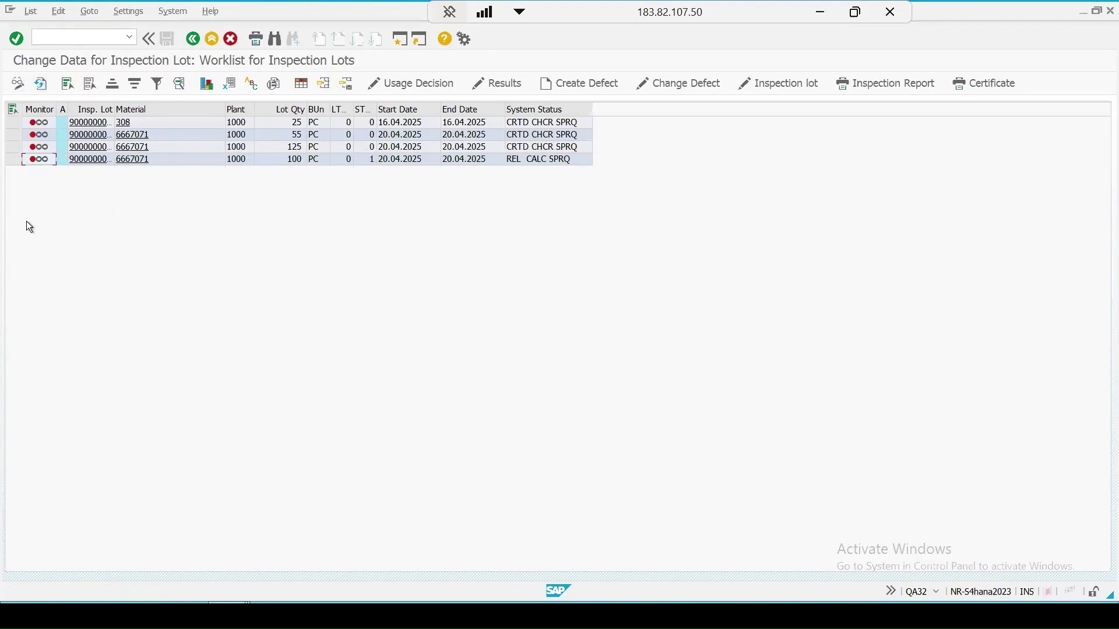
Step: Open results recording for the 100 PC lot and display the master data of batch BATCHTEST to check its batch status
click(13, 160)
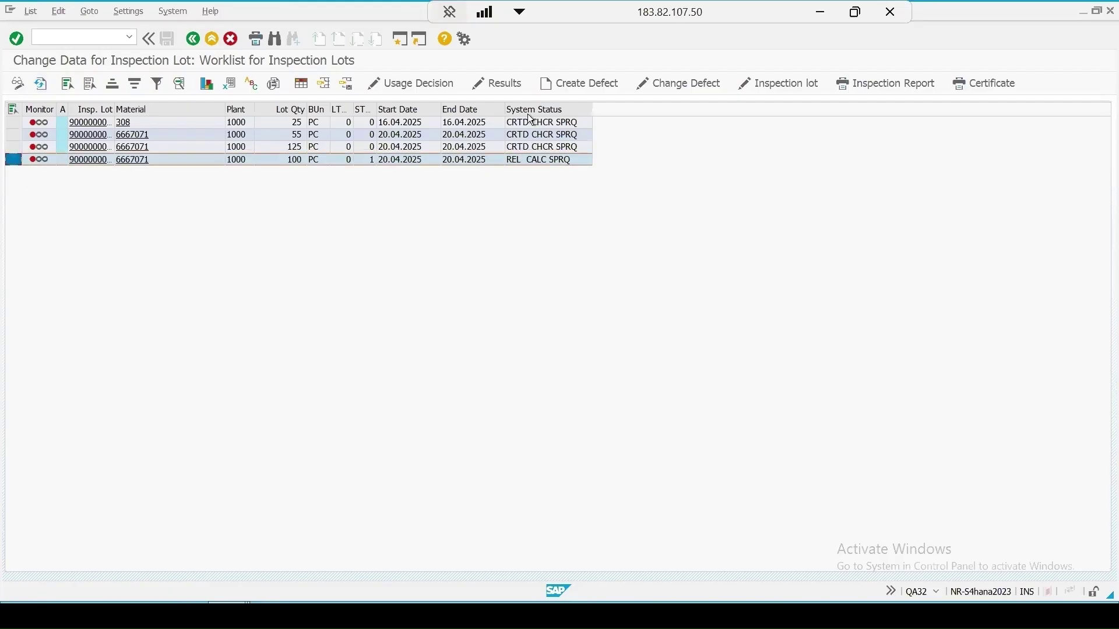
click(495, 84)
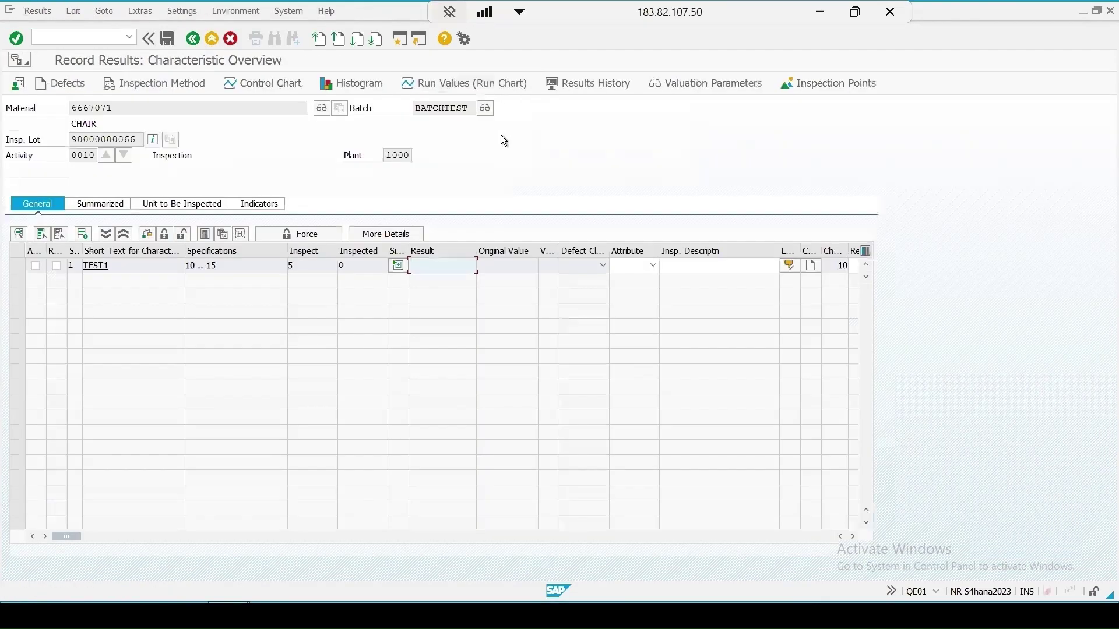
click(485, 108)
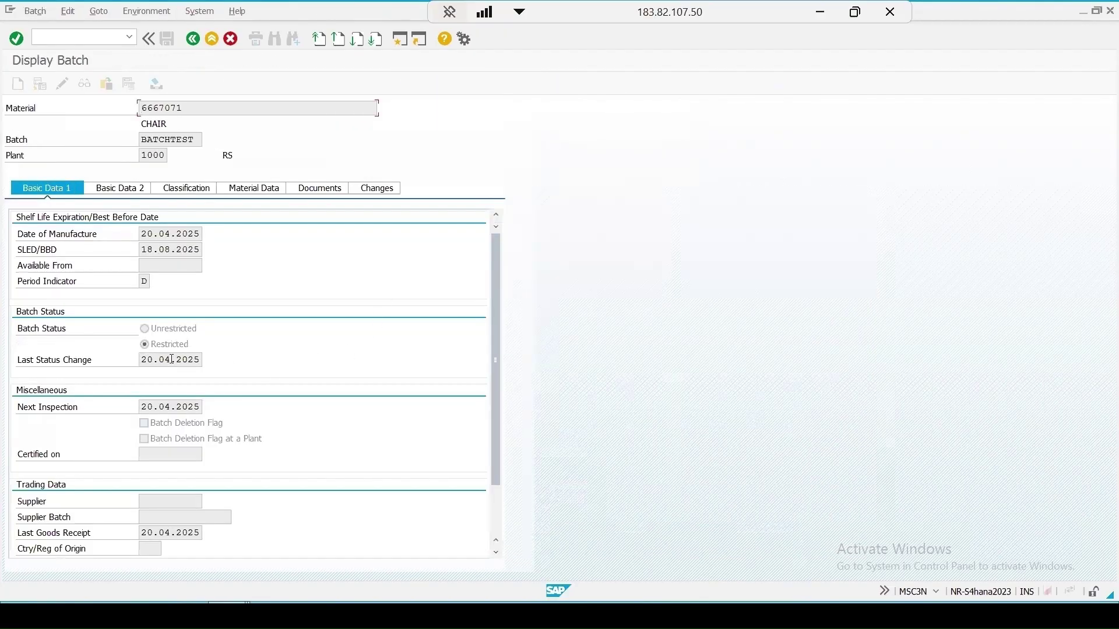
Step: Refresh the MMBE stock overview of material 6667071 to check the batch stock and return to results recording
mouse_move(273, 601)
click(576, 538)
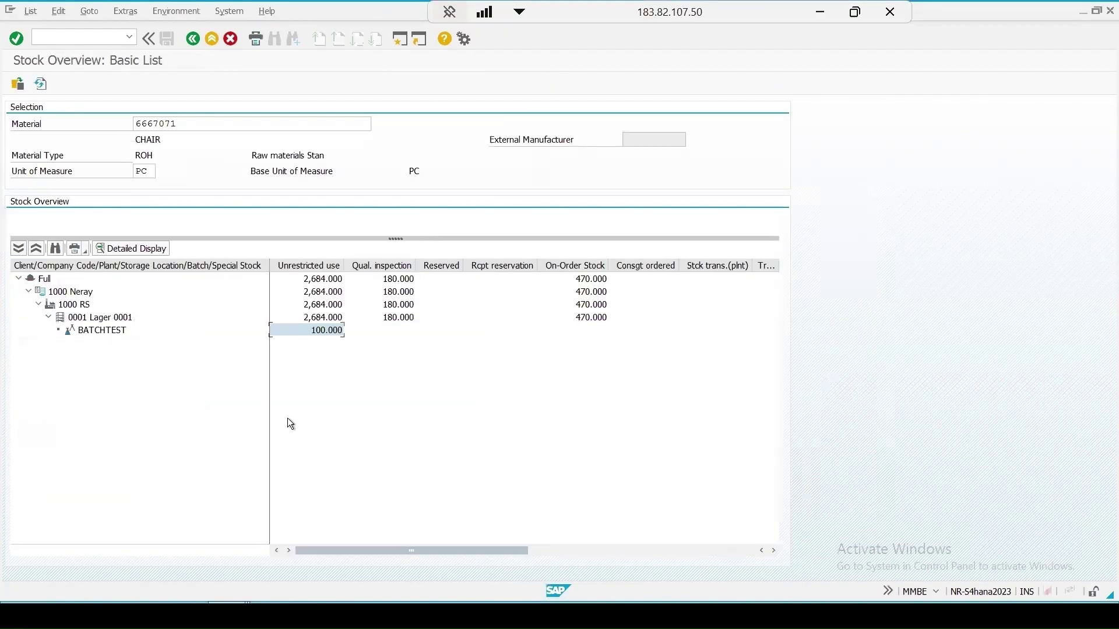
click(40, 83)
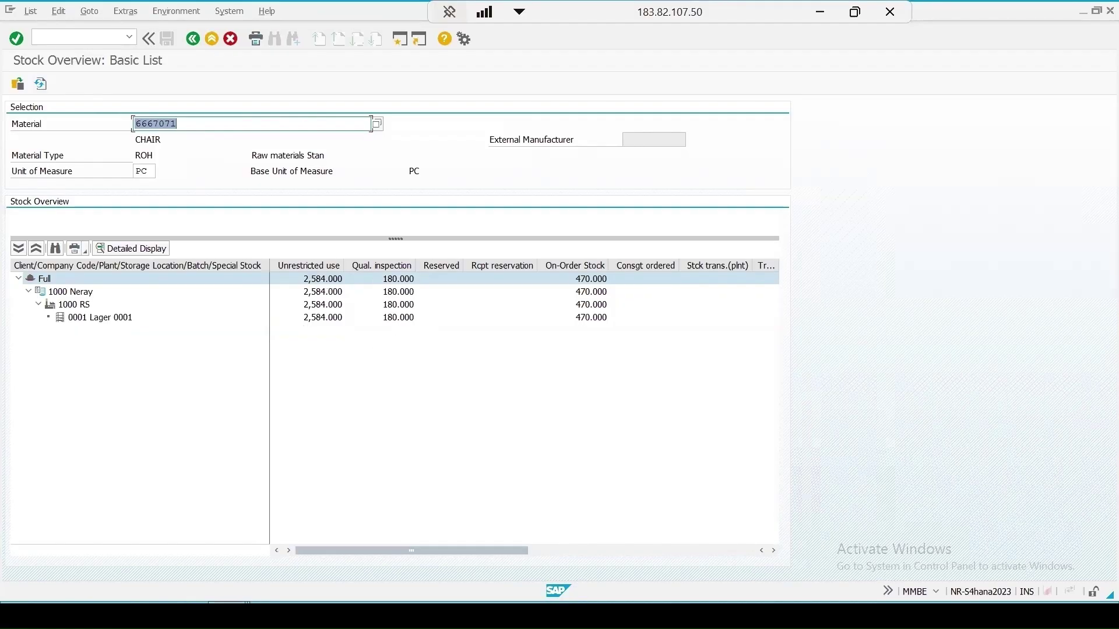
click(228, 614)
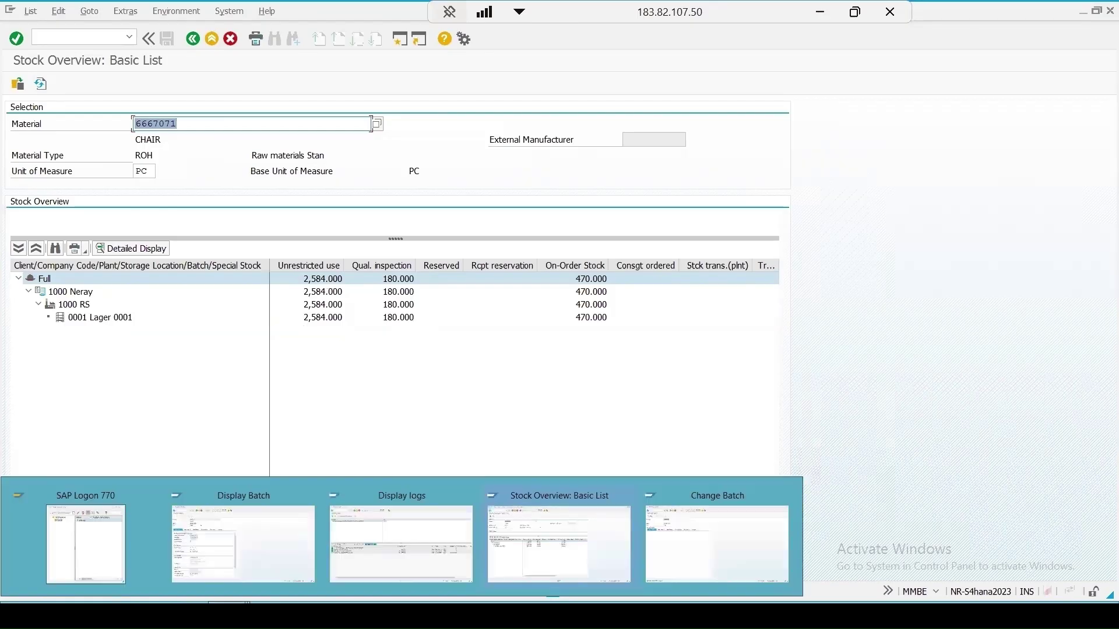
click(274, 562)
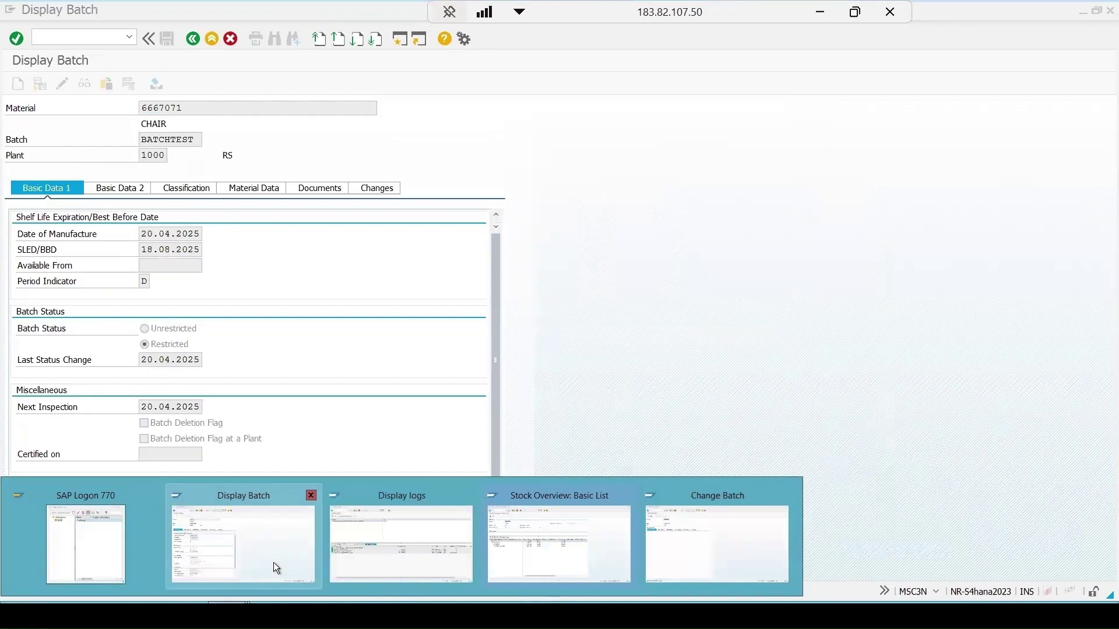
click(192, 38)
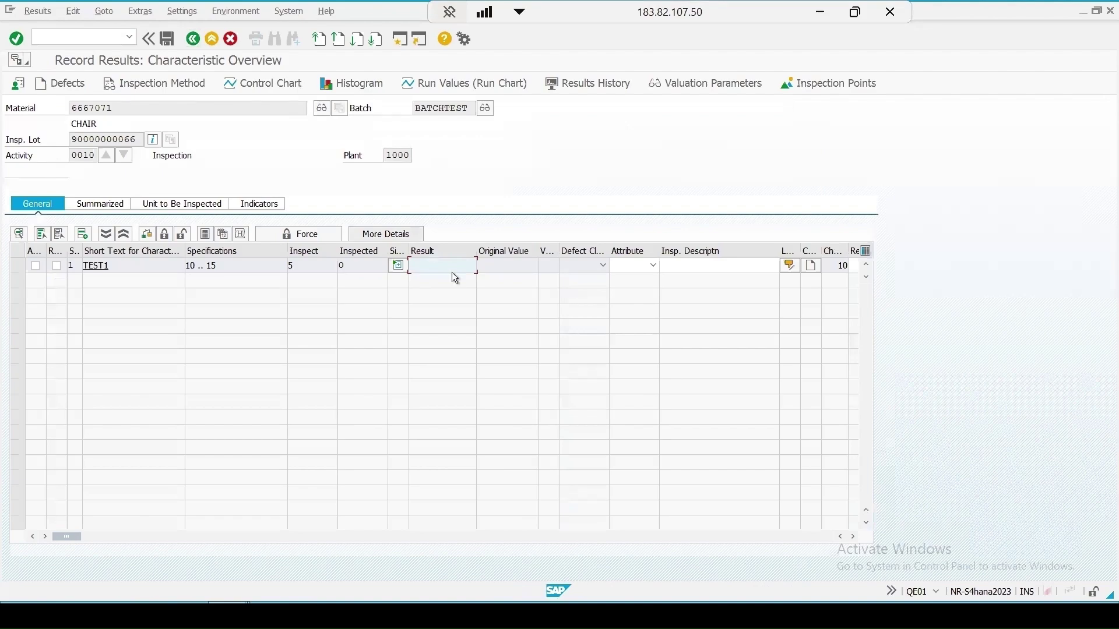
Step: Expand the single results of characteristic TEST1 and enter 11 for each of the five samples
click(393, 265)
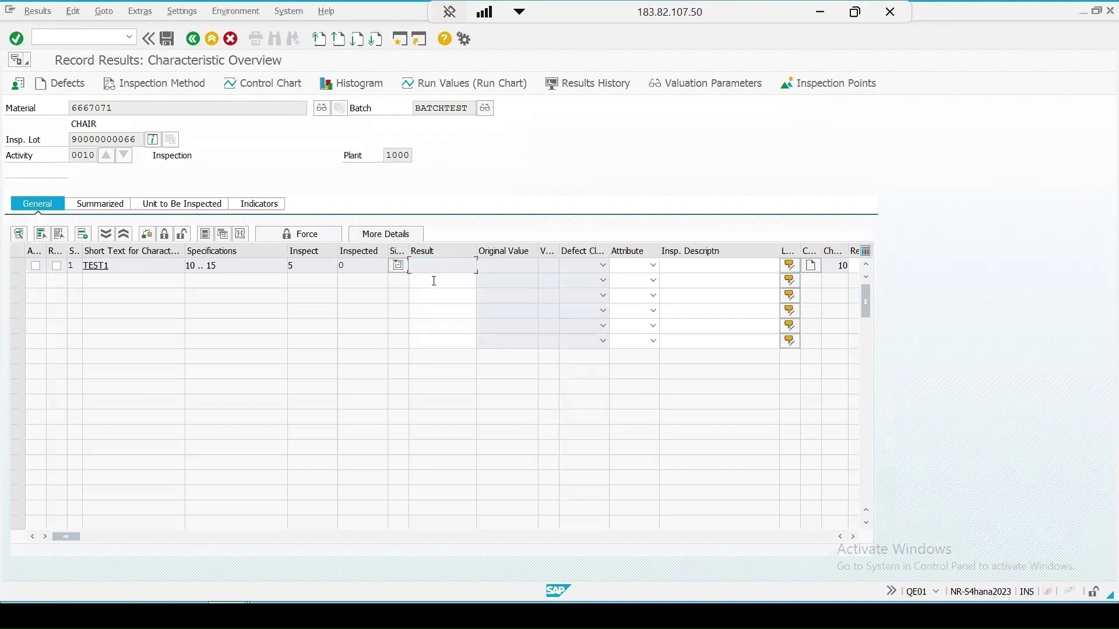
click(434, 281)
text(11)
click(428, 296)
text(11)
click(424, 311)
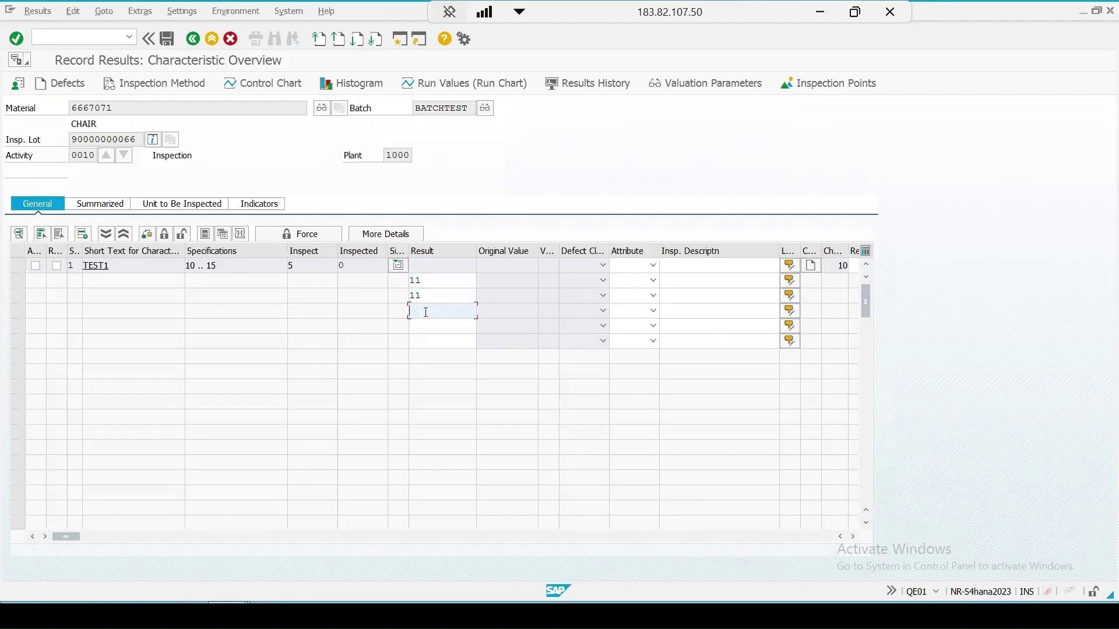
text(11)
click(420, 327)
text(11)
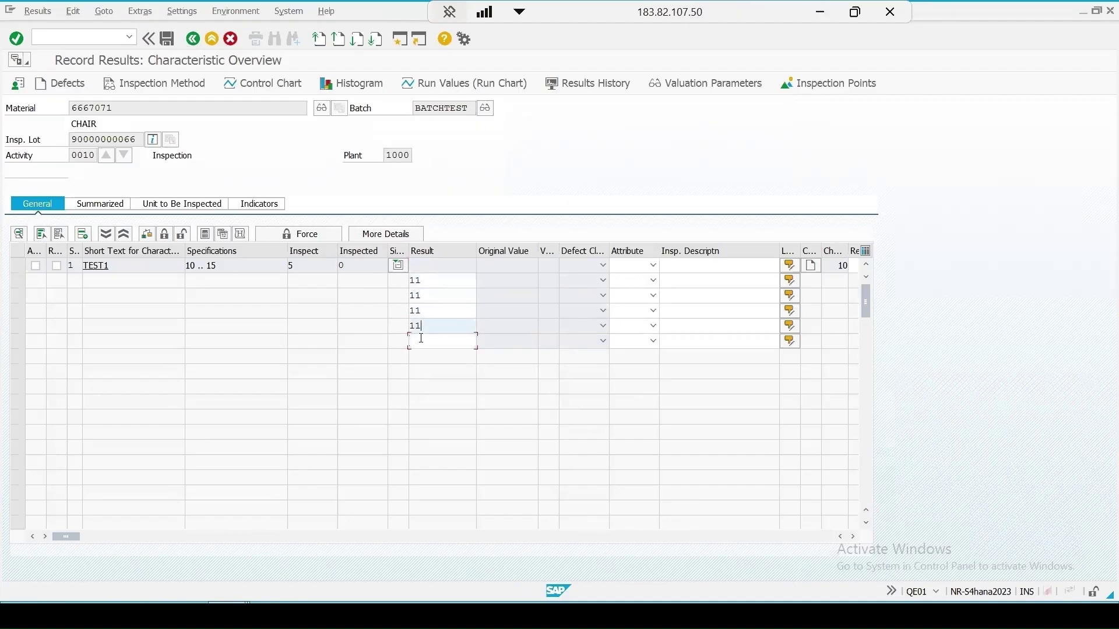
text(11)
Step: Valuate characteristic TEST1 as accepted and save the inspection results
key(Return)
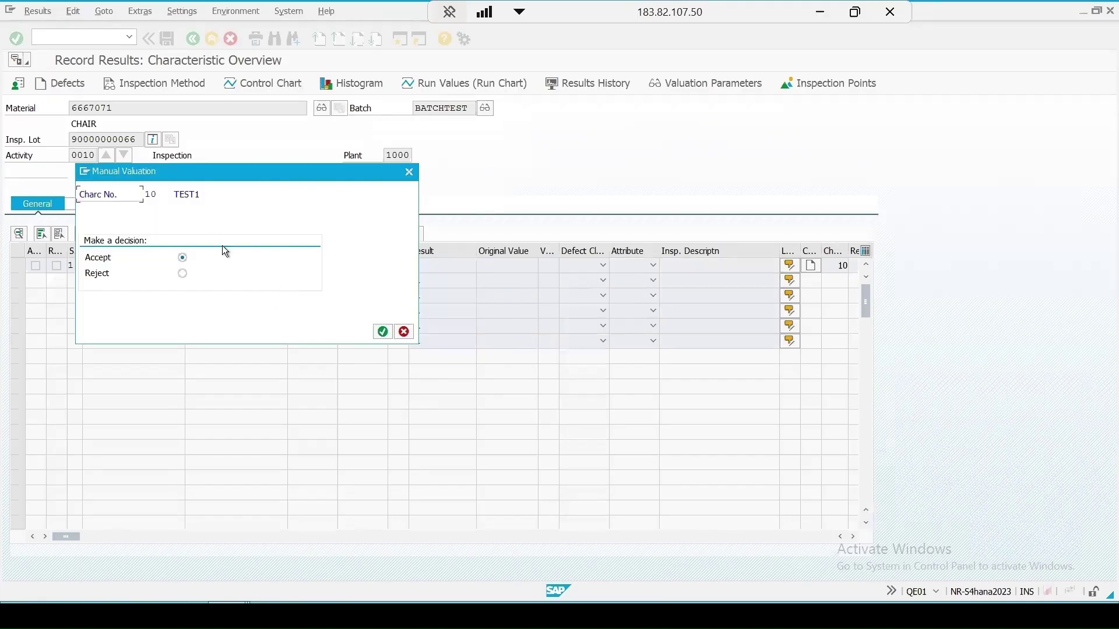
click(409, 172)
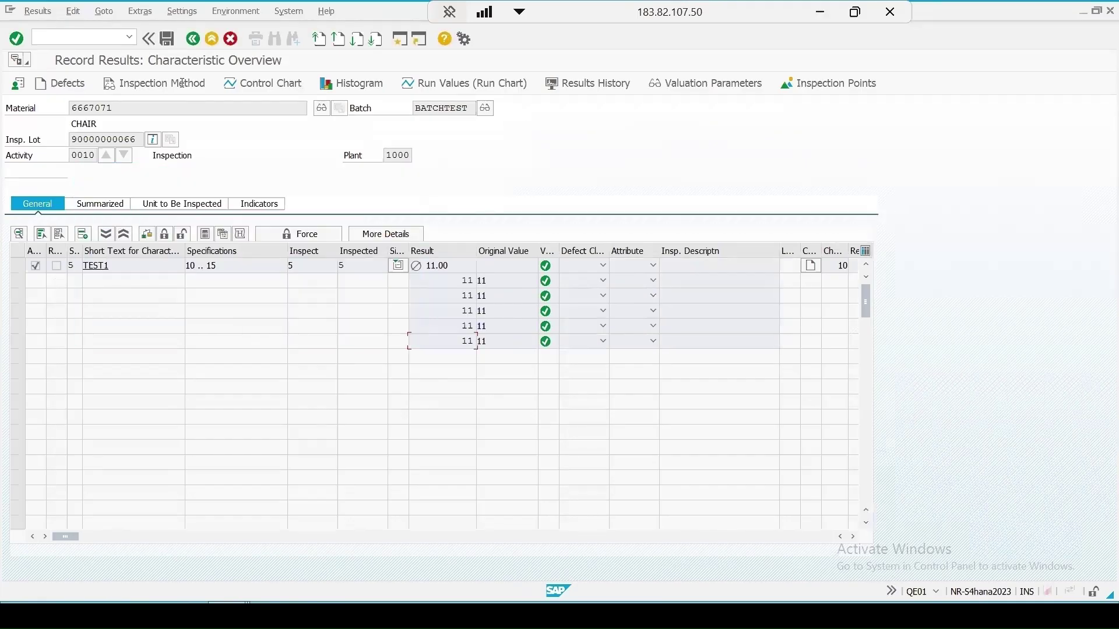
click(167, 38)
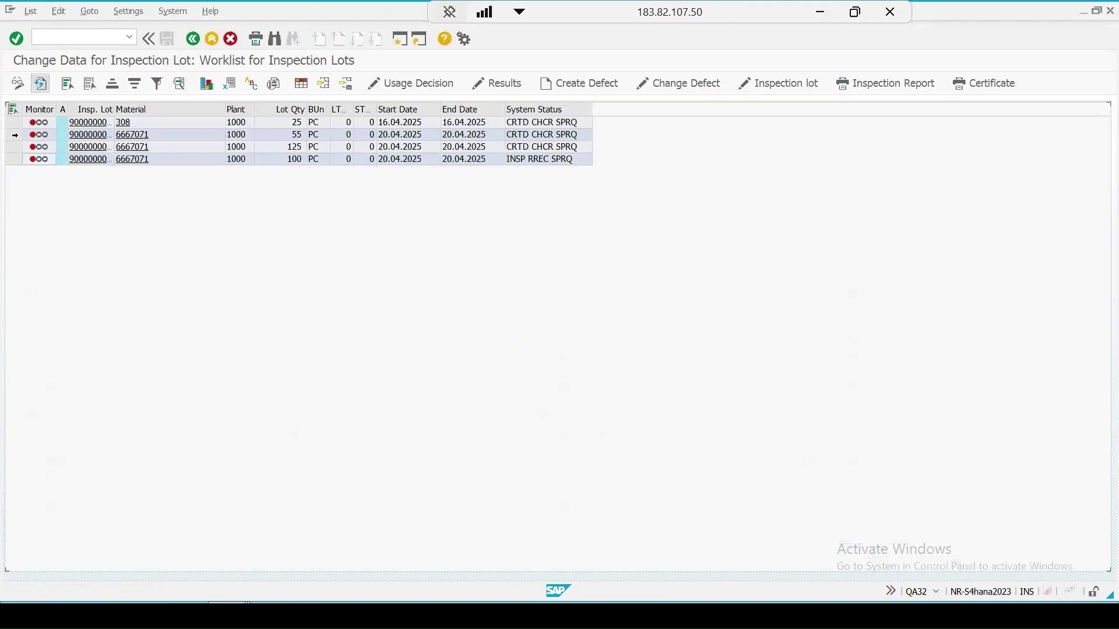
Step: Open the usage decision for the 100 PC lot and choose UD code A (Accept) from code group 09
click(13, 159)
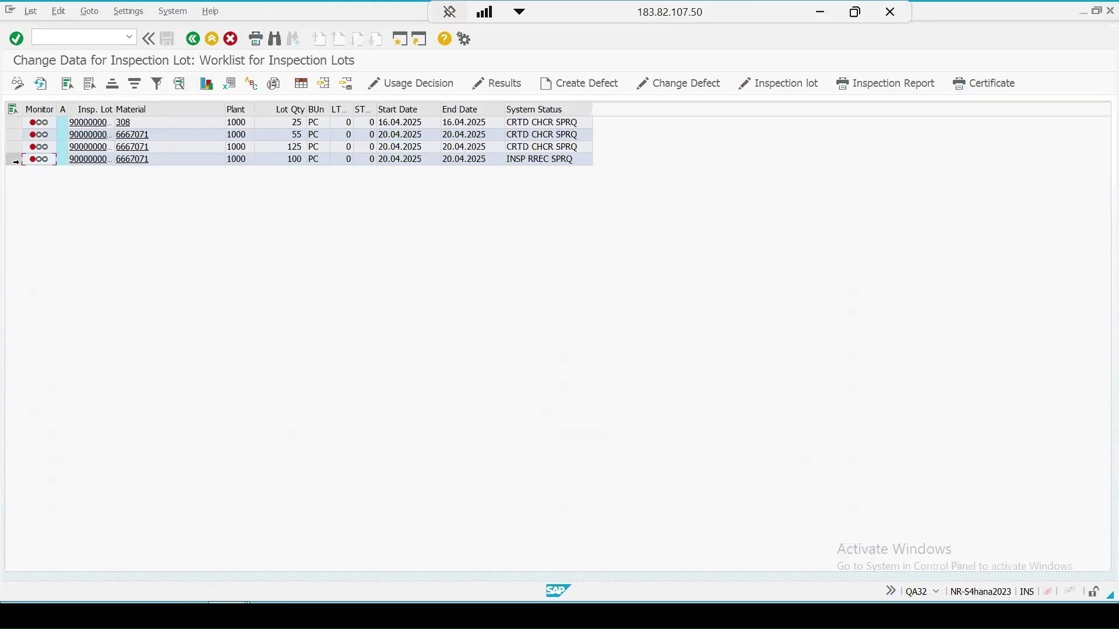
click(409, 88)
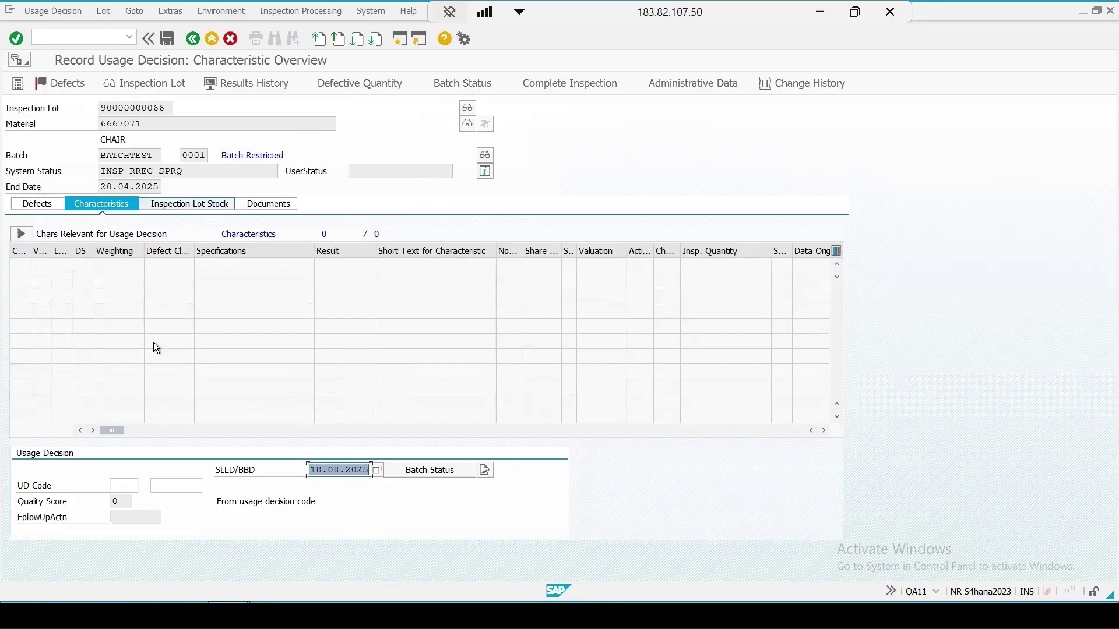
click(118, 486)
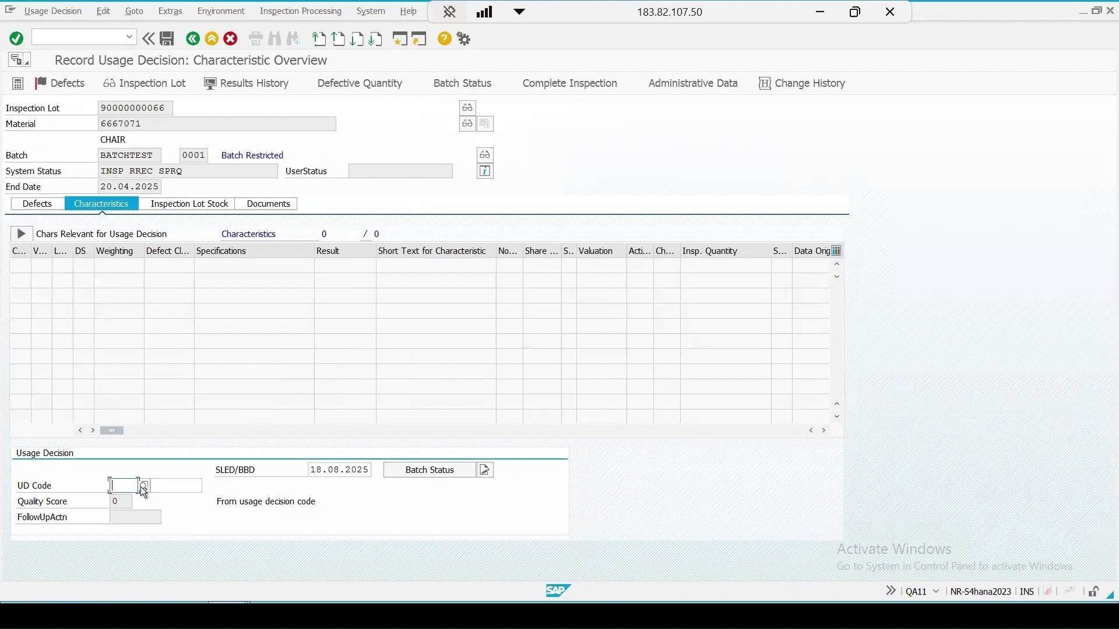
click(141, 488)
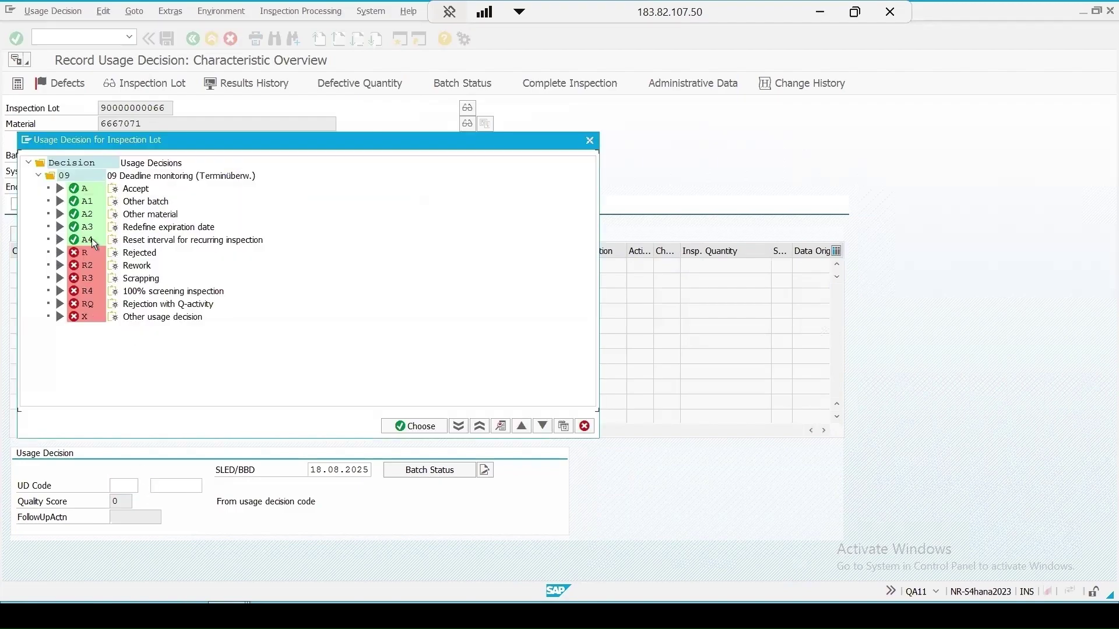
double_click(79, 190)
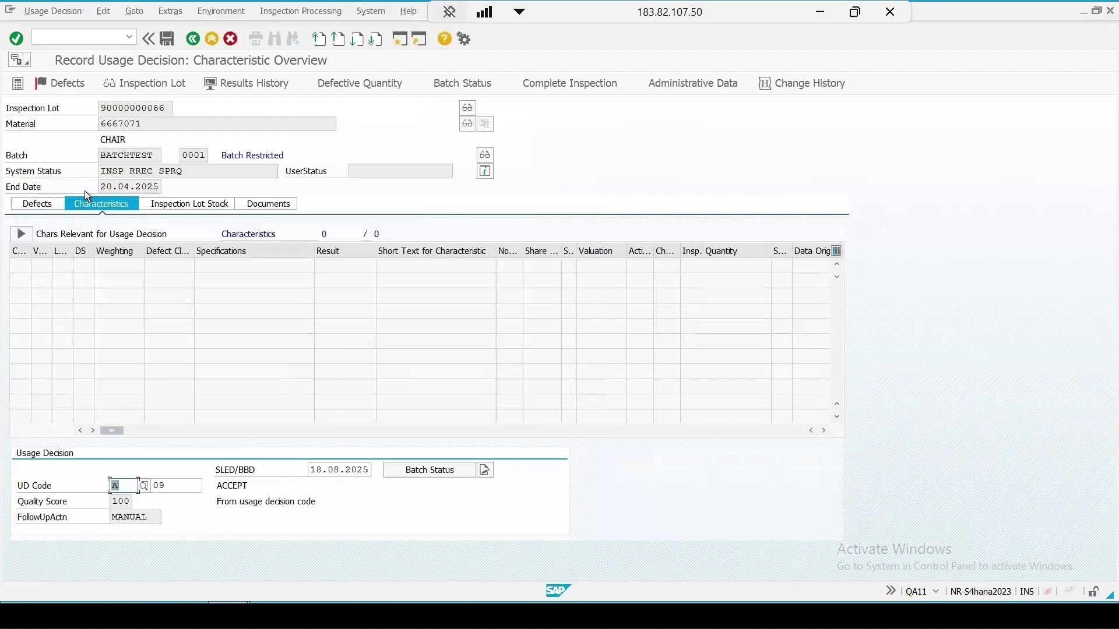
Step: Enter 100 PC to be posted to restricted use in the inspection lot stock
click(187, 205)
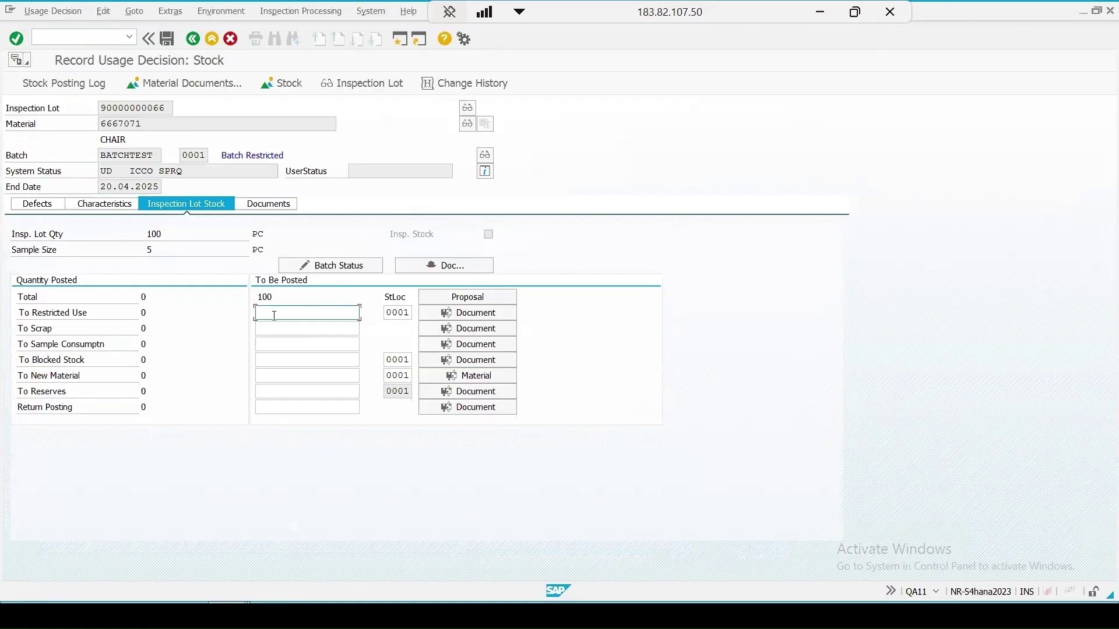
text(100)
key(Return)
Step: Save the usage decision with the new batch status Unrestricted and refresh the QA32 worklist
click(166, 39)
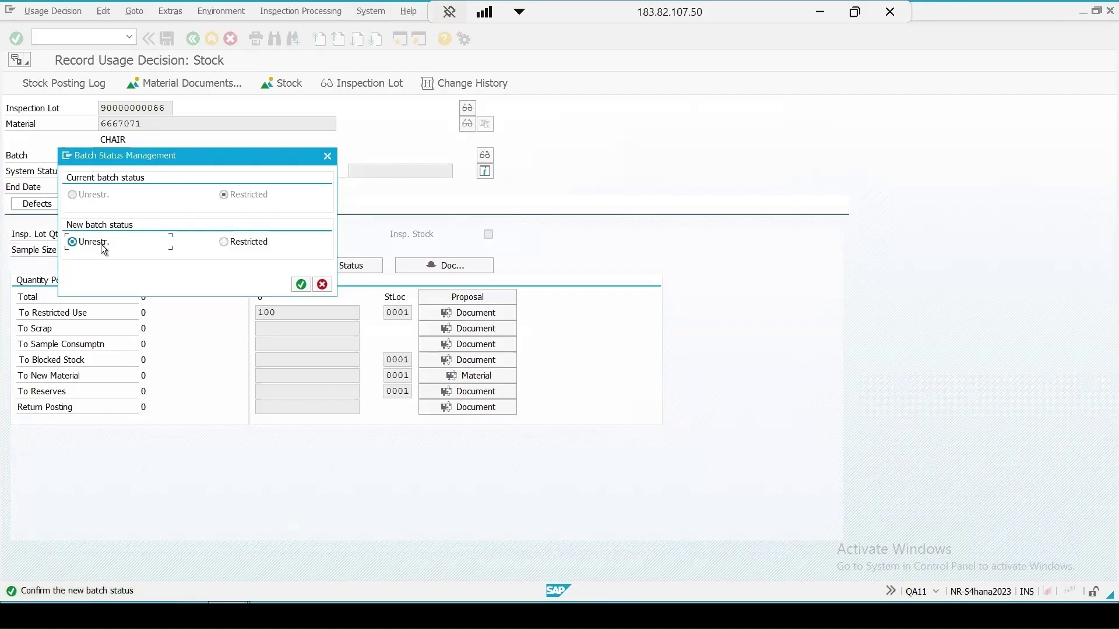
click(299, 286)
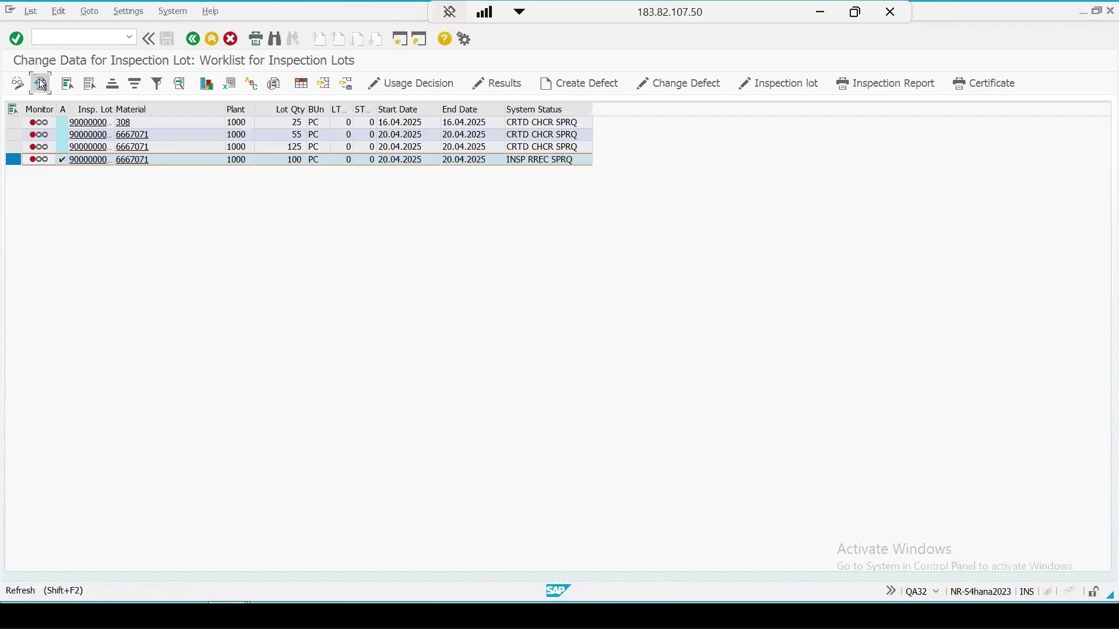
click(40, 80)
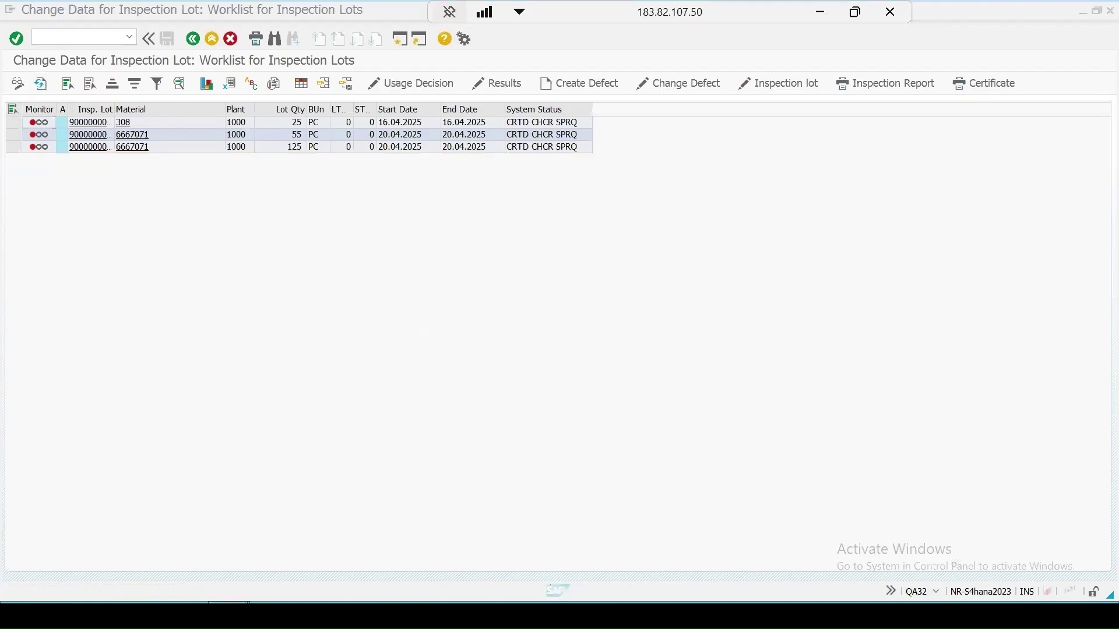
Step: Switch to the MMBE stock overview and refresh the stock of material 6667071
click(526, 558)
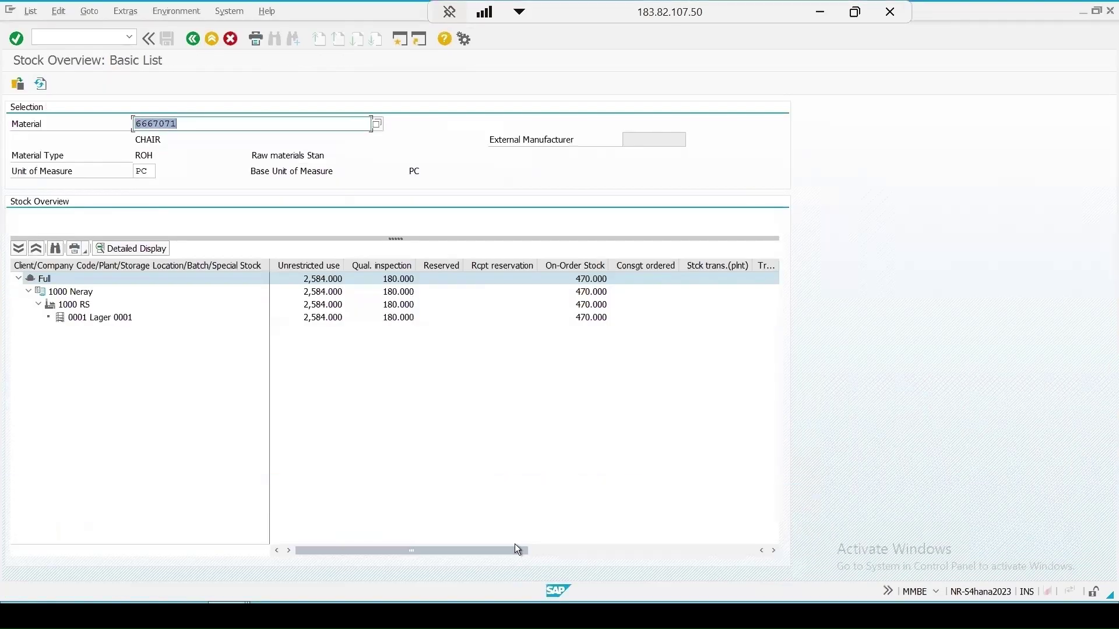
click(40, 84)
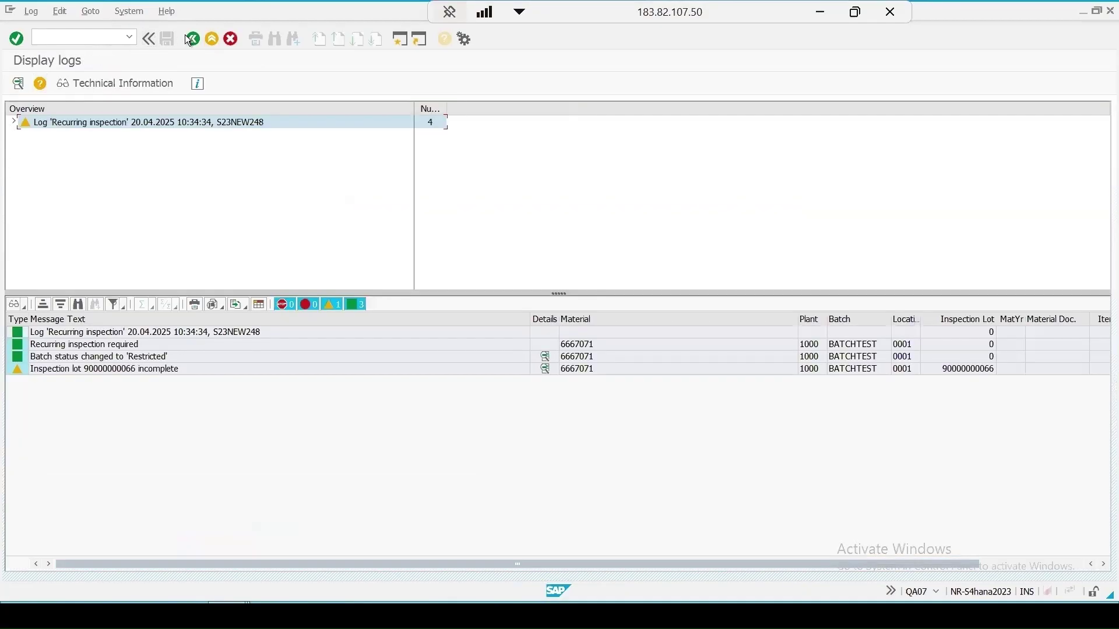
Step: Return from the recurring inspection log to the QA07 selection screen and choose To Insp. Stock at Insp. Date
click(197, 39)
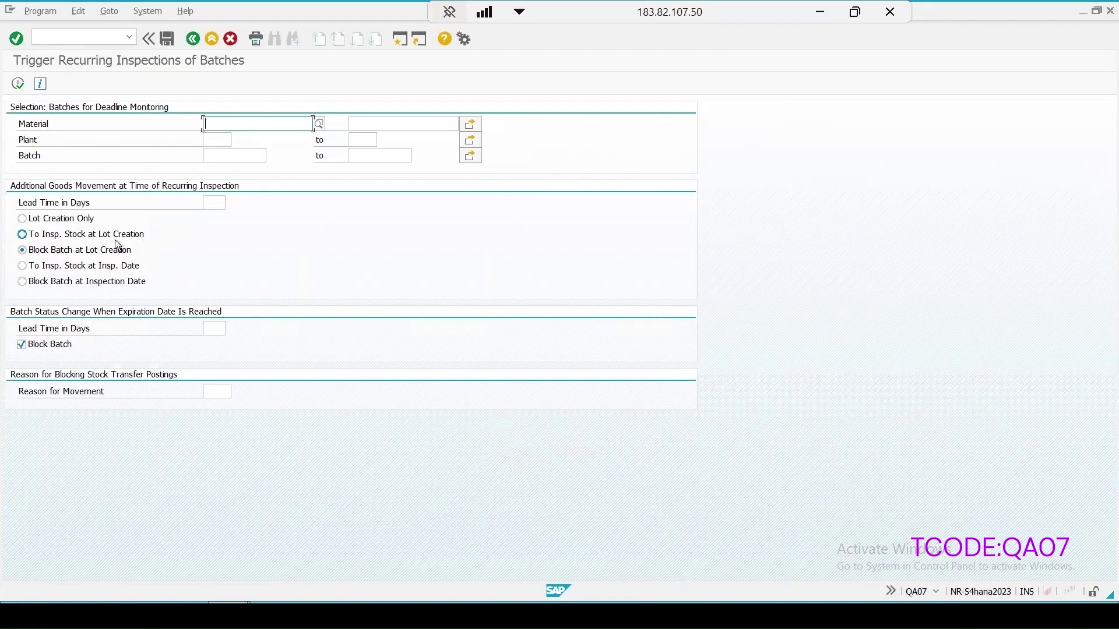
click(38, 270)
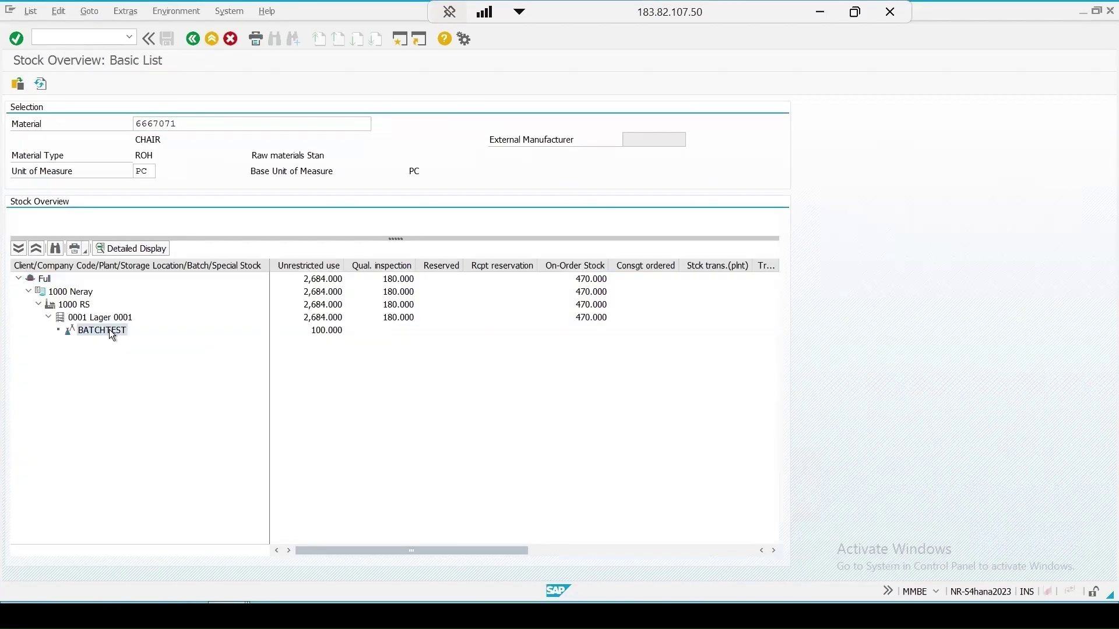
Step: Open batch BATCHTEST of material 6667071 in plant 1000 for changing with transaction MSC2N
right_click(112, 335)
click(169, 576)
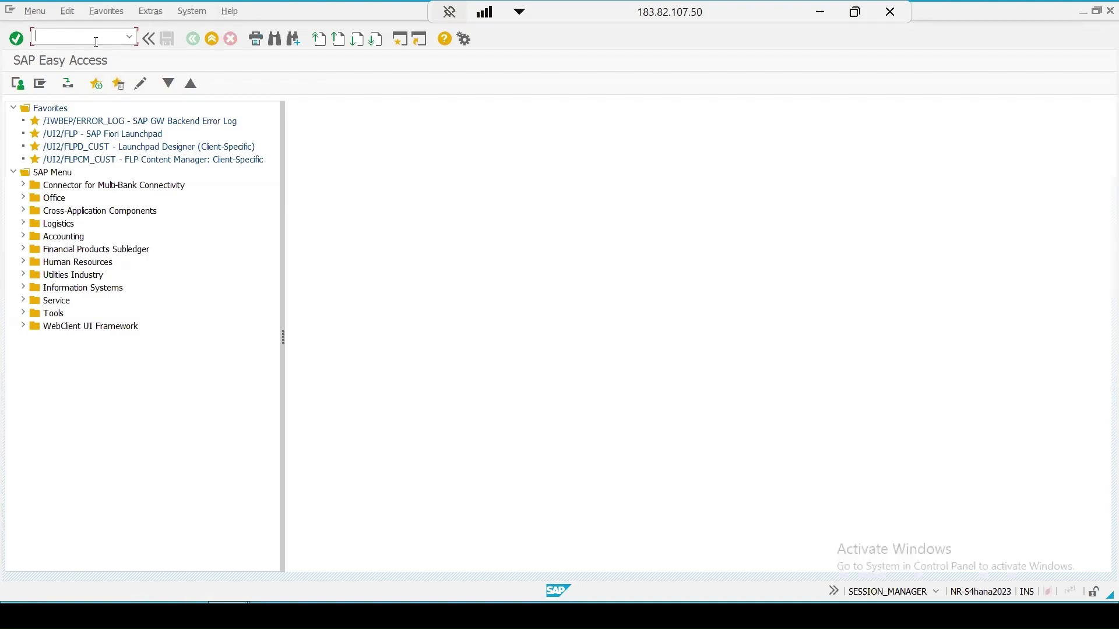
text(msc2n)
key(Return)
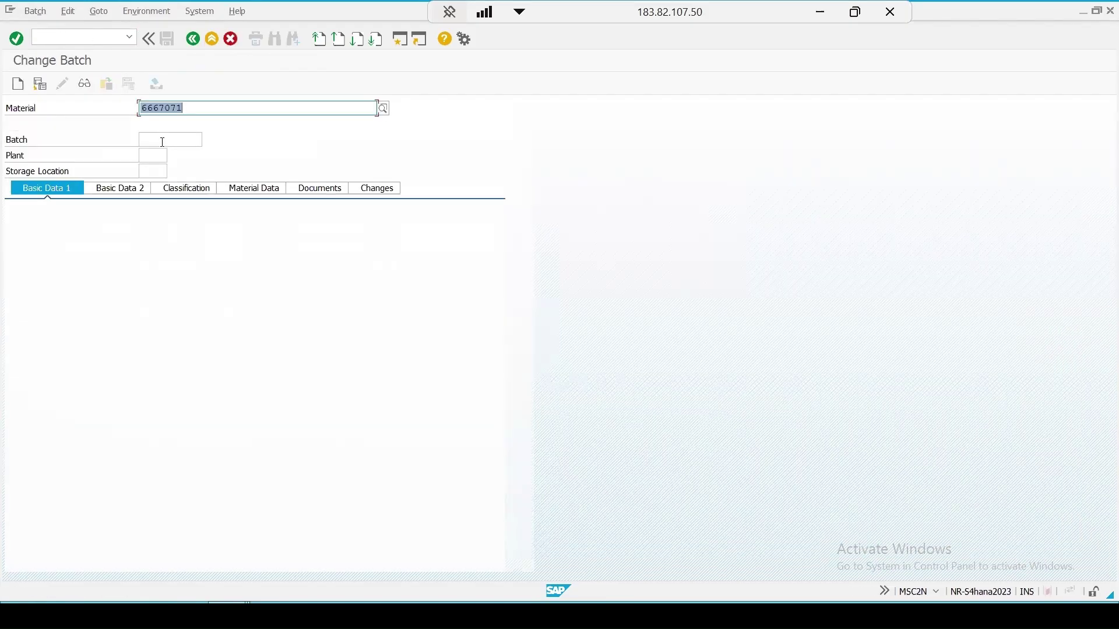
click(158, 145)
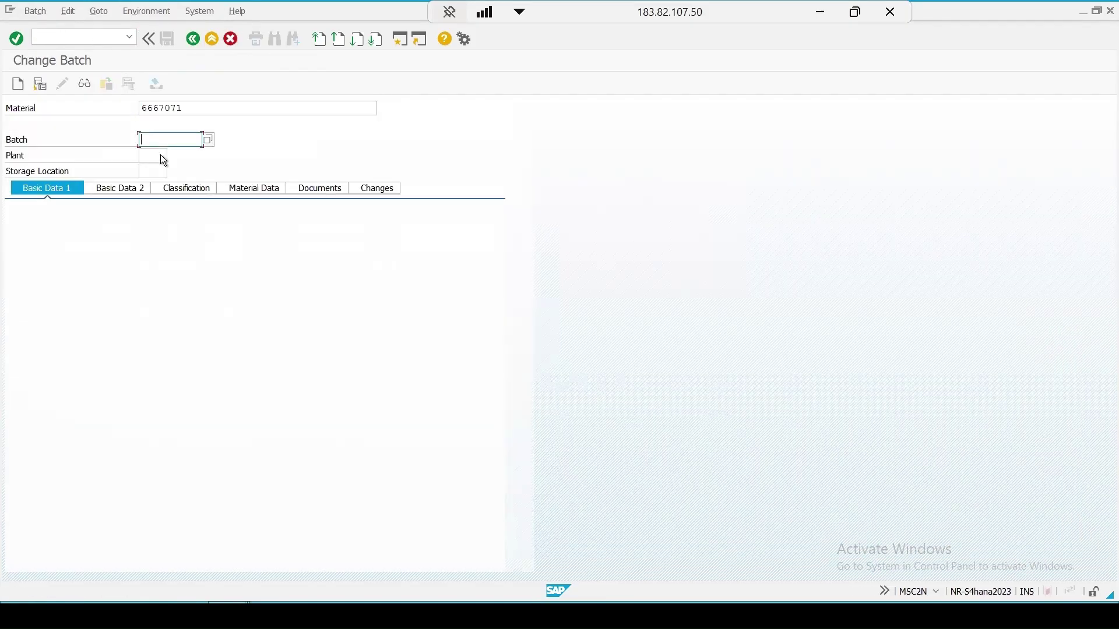
click(150, 158)
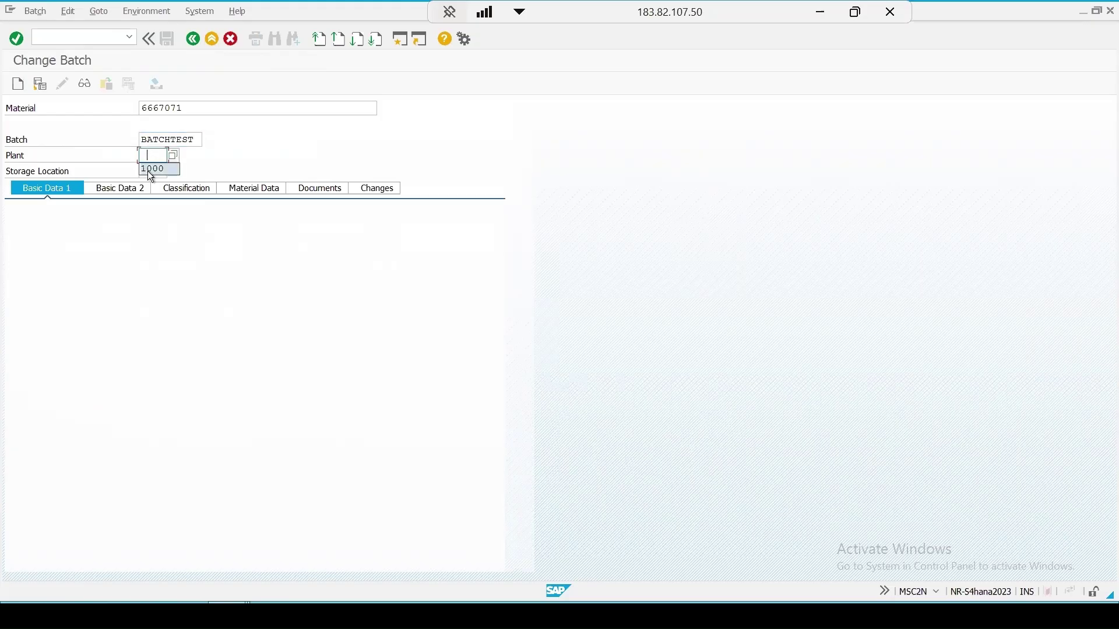
key(Return)
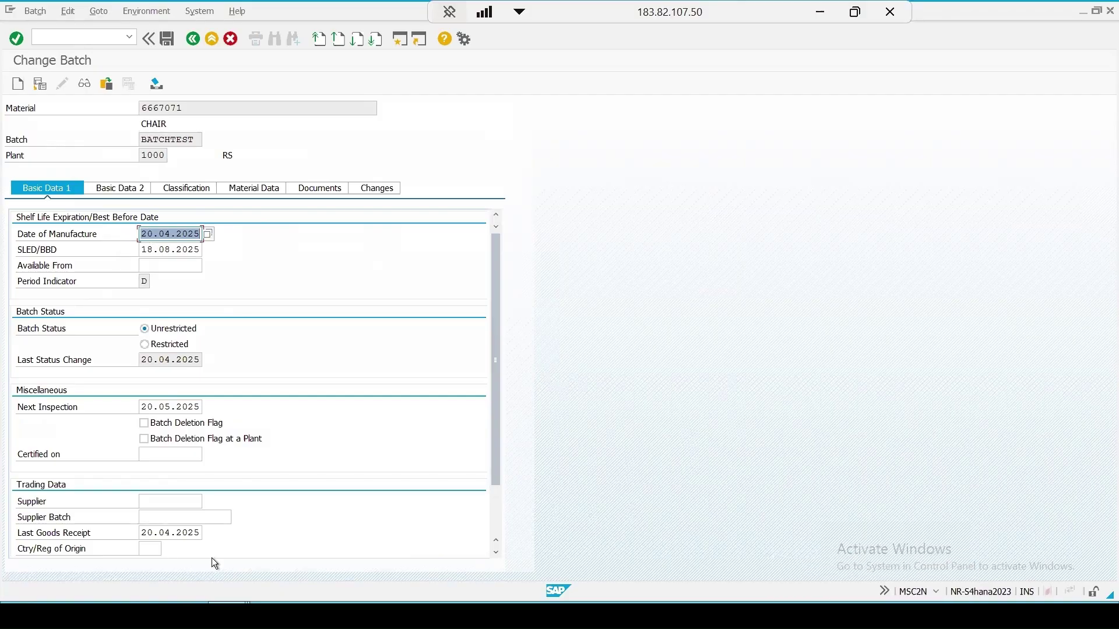
Step: Open material 6667071 for display with transaction MM03 in a new session, keeping the batch record open
click(228, 602)
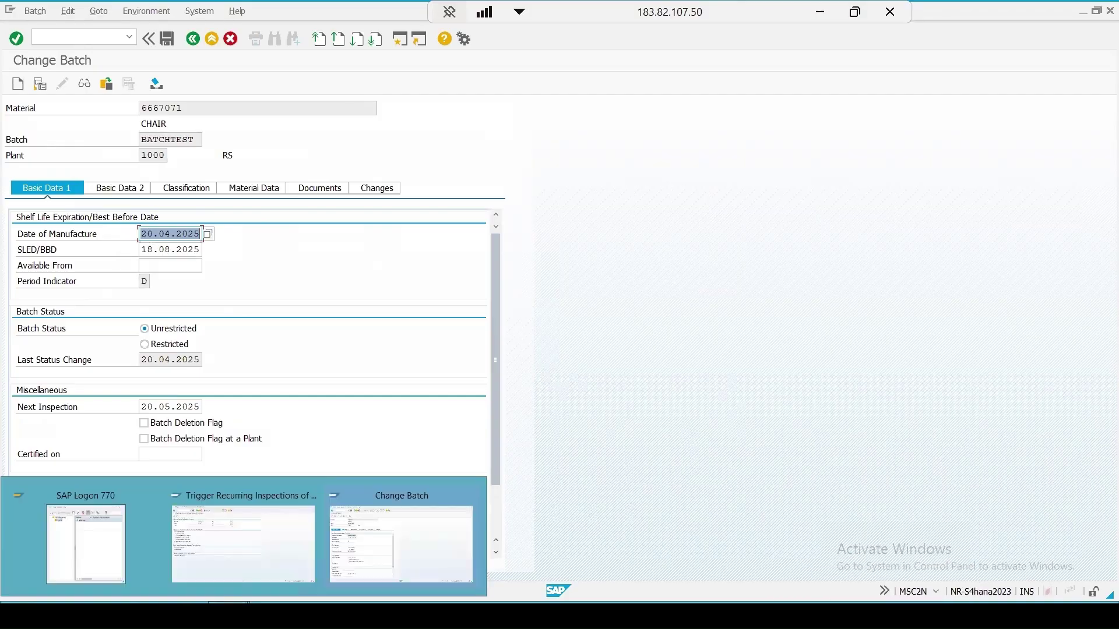
click(364, 555)
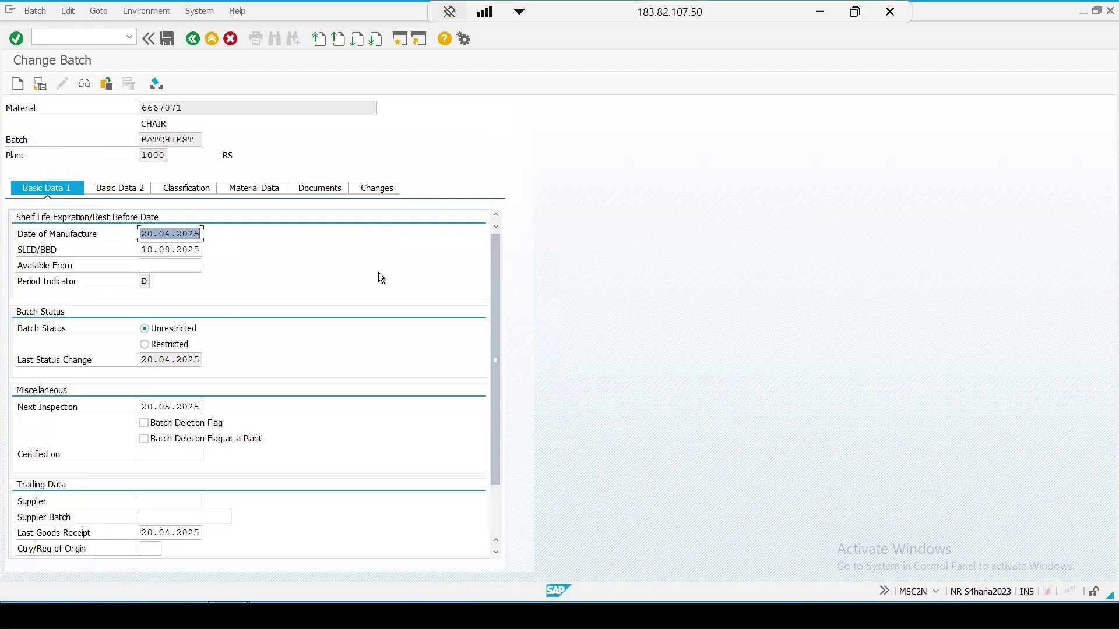
click(398, 39)
text(mm)
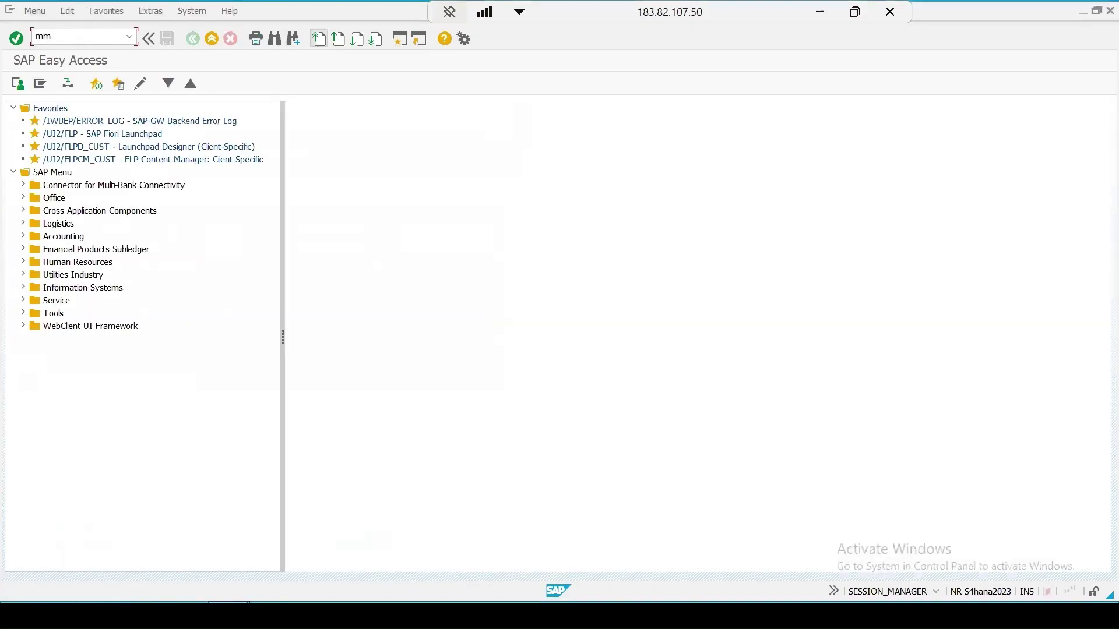
text(03)
key(Return)
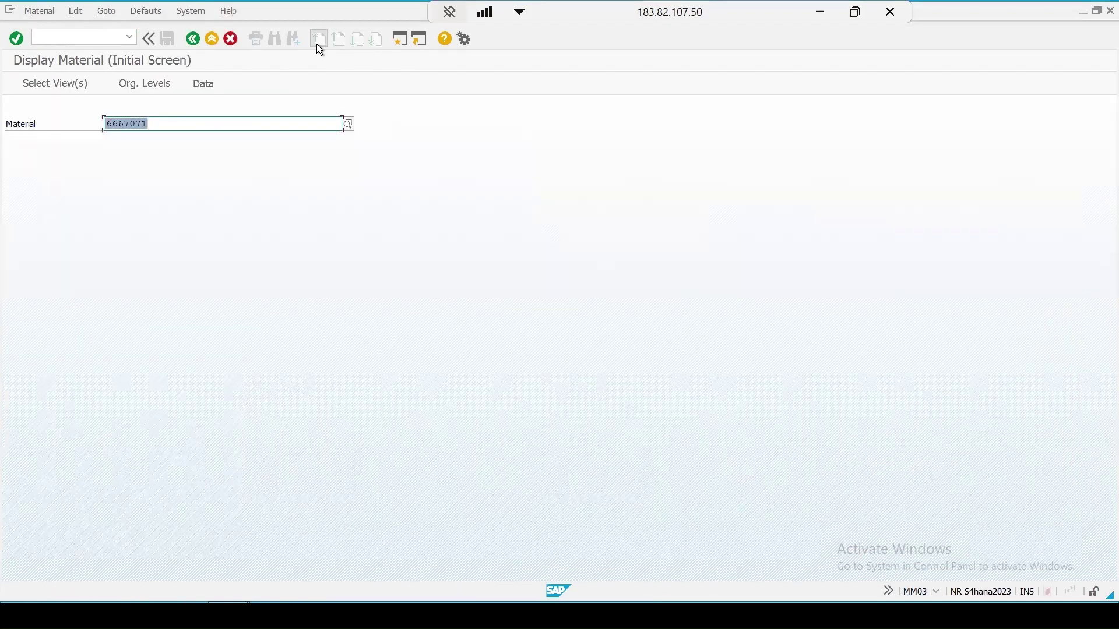
key(Return)
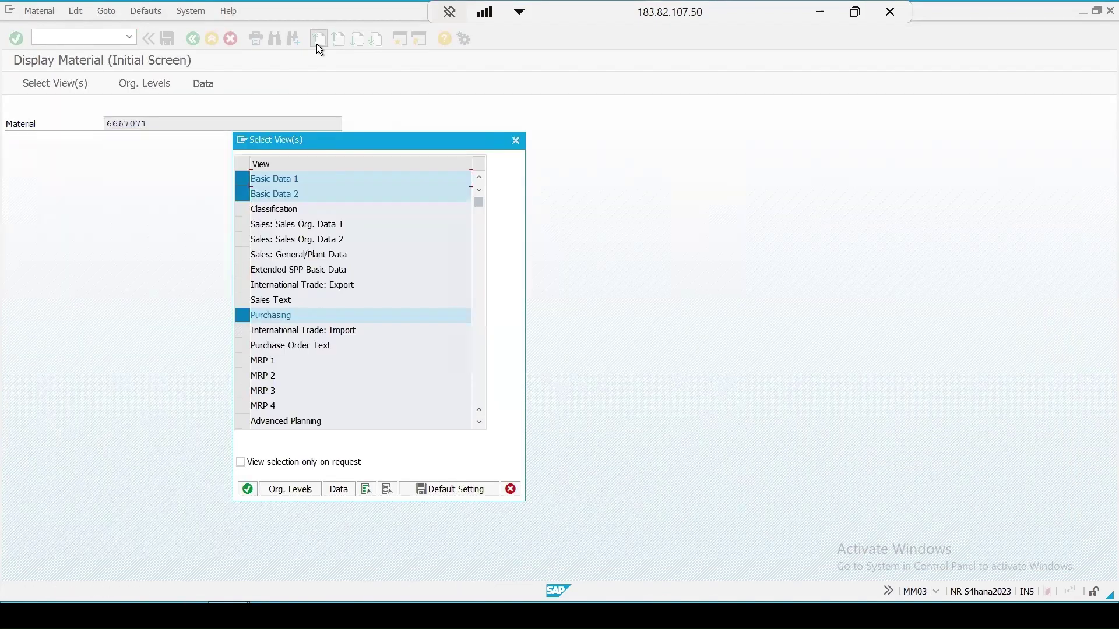
key(Return)
key(Return)
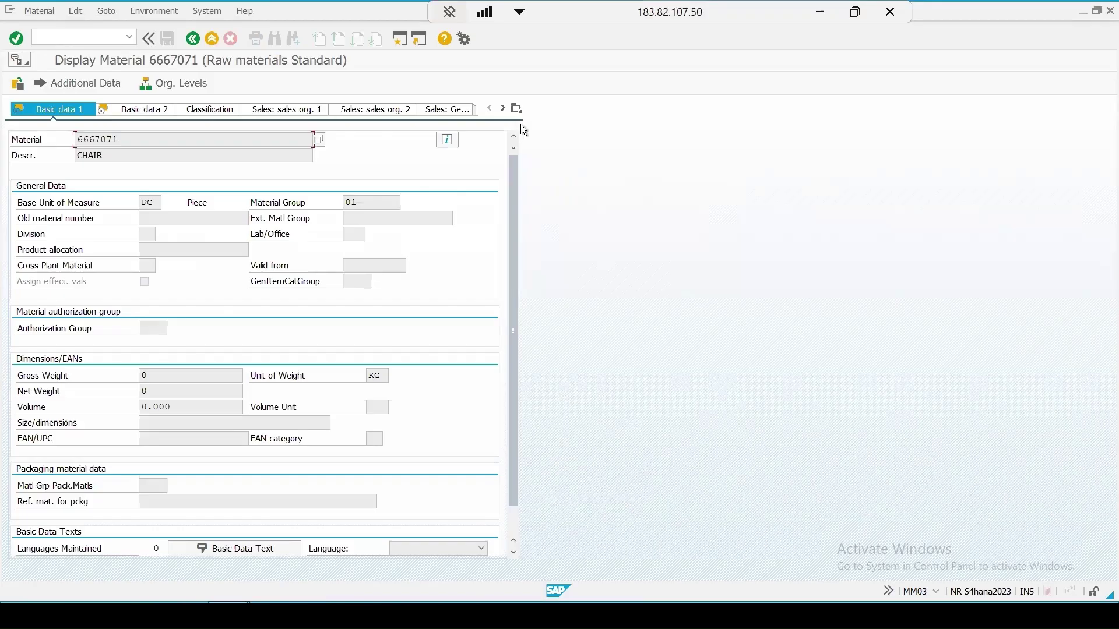
Step: Display the Plant data / stor. 1 view for plant 1000, storage location 0001, and examine the total shelf life
click(517, 108)
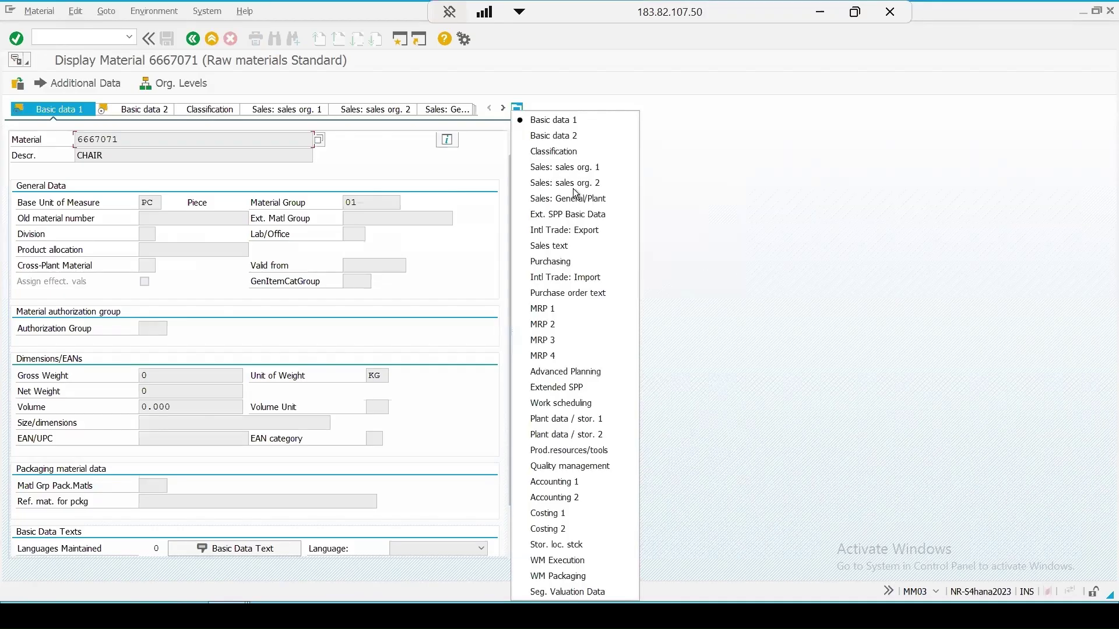
click(581, 420)
click(256, 181)
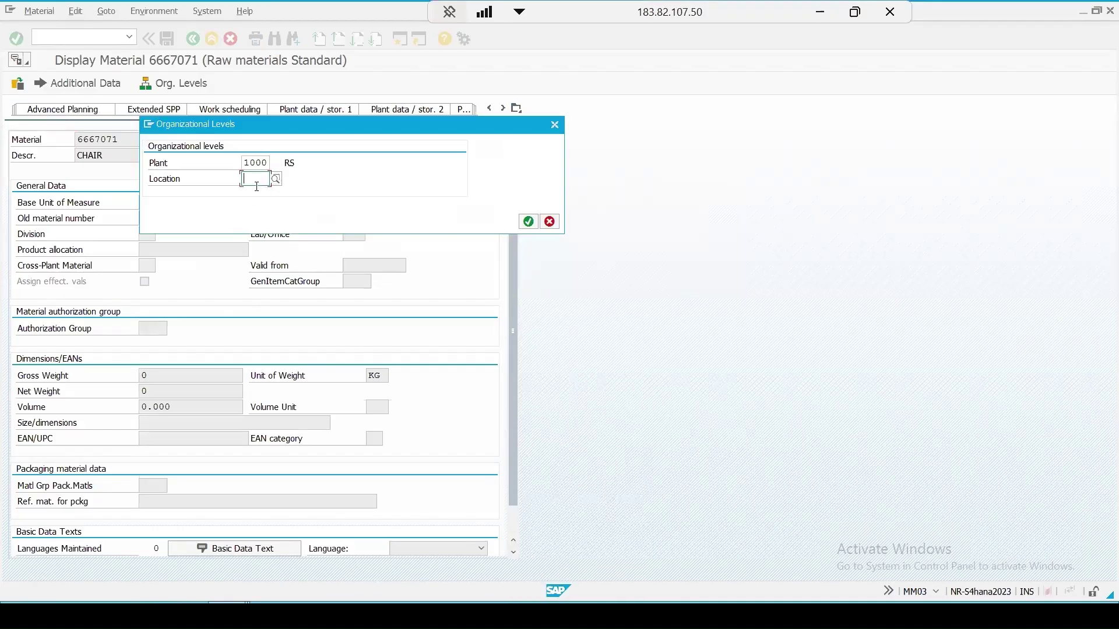
text(0001)
click(528, 222)
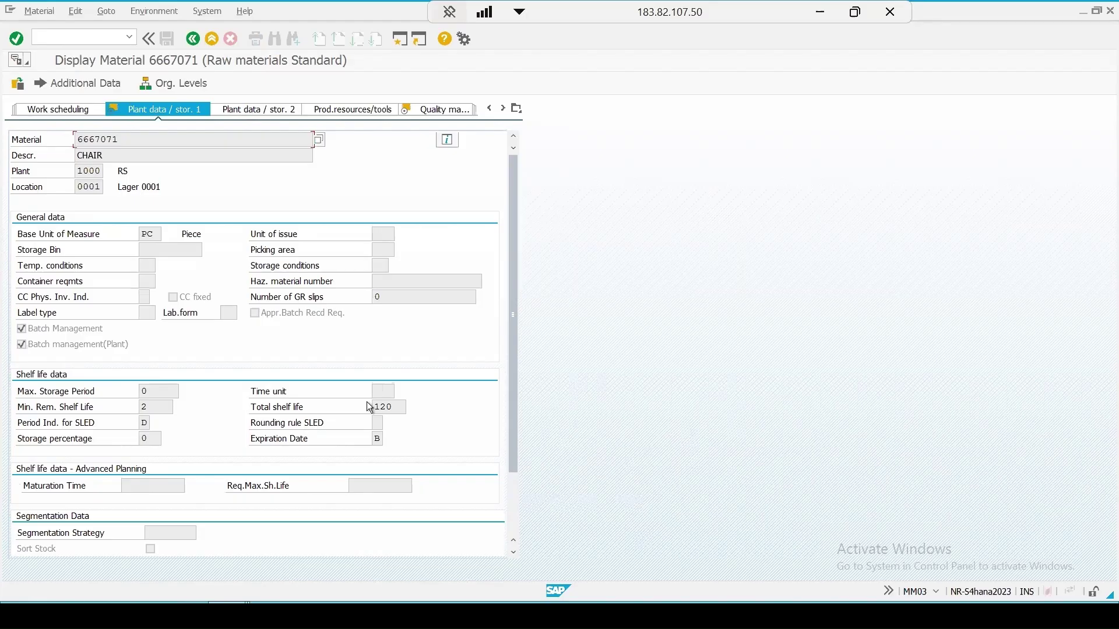
double_click(382, 407)
Step: Compare the date of manufacture and SLED/BBD of batch BATCHTEST with the total shelf life in the material master
mouse_move(229, 614)
click(238, 539)
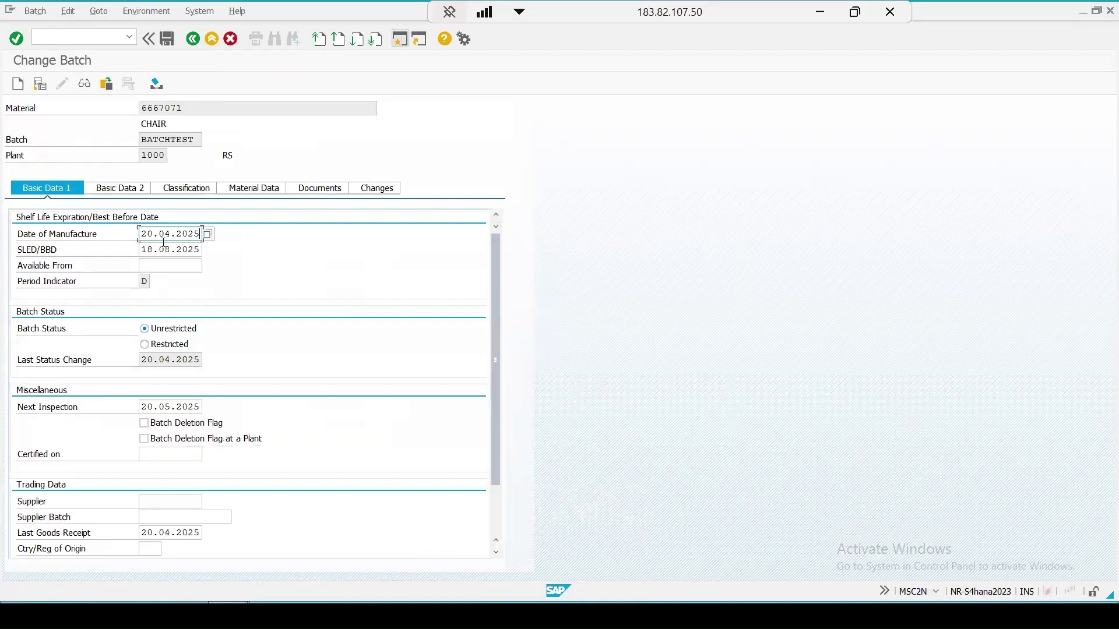
drag(141, 235, 243, 237)
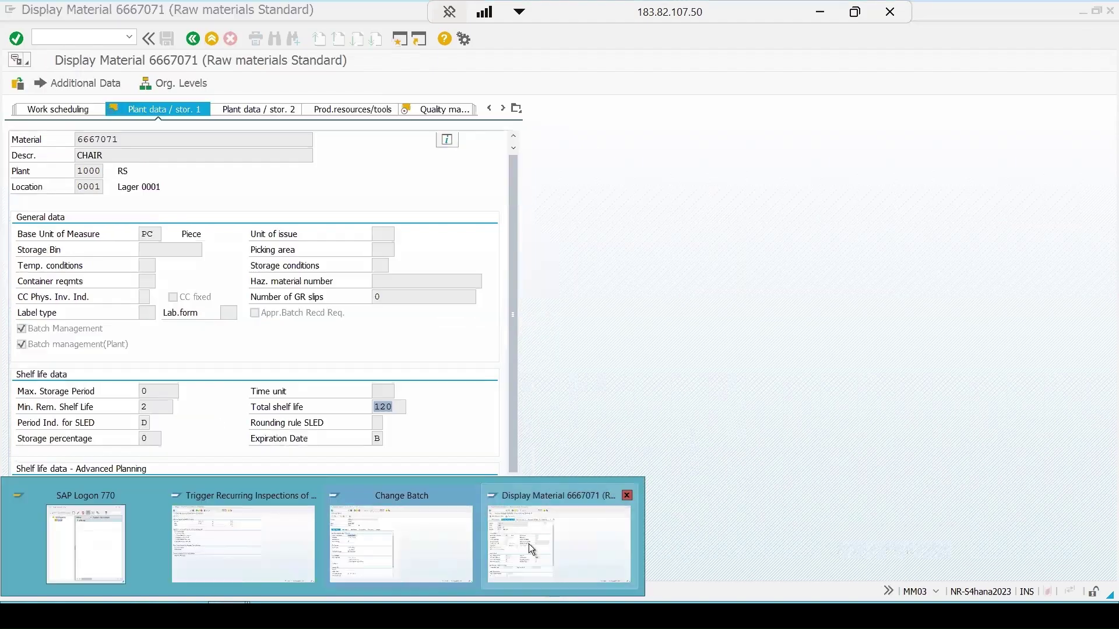
click(529, 544)
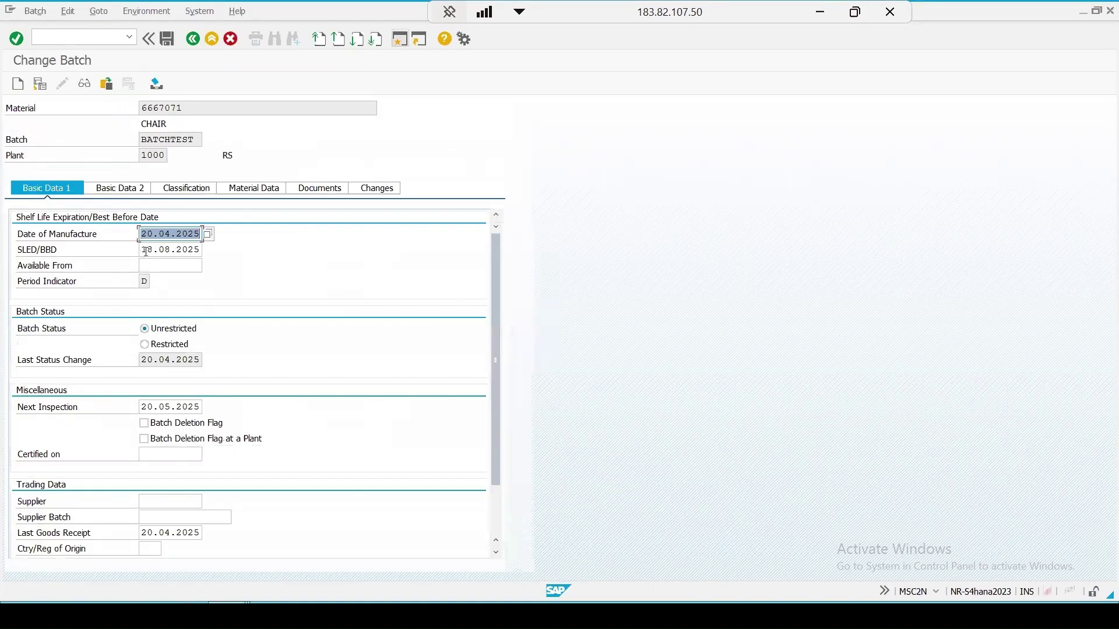
key(Tab)
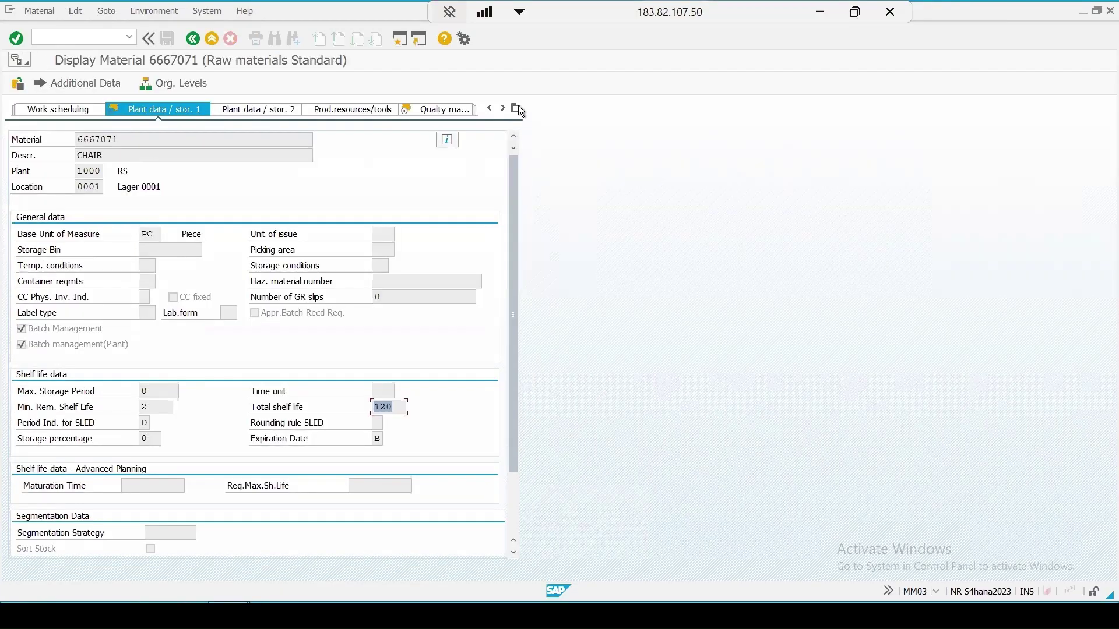
Step: Display the material's Quality management view and compare its inspection interval with the batch's next inspection date and SLED/BBD
click(517, 108)
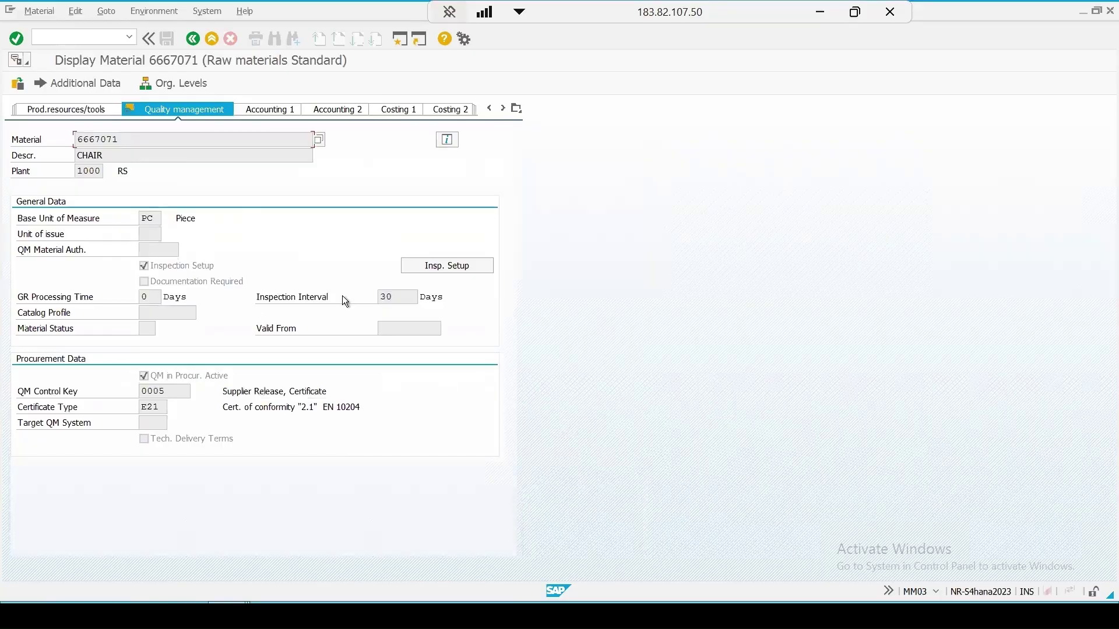
drag(396, 298, 365, 296)
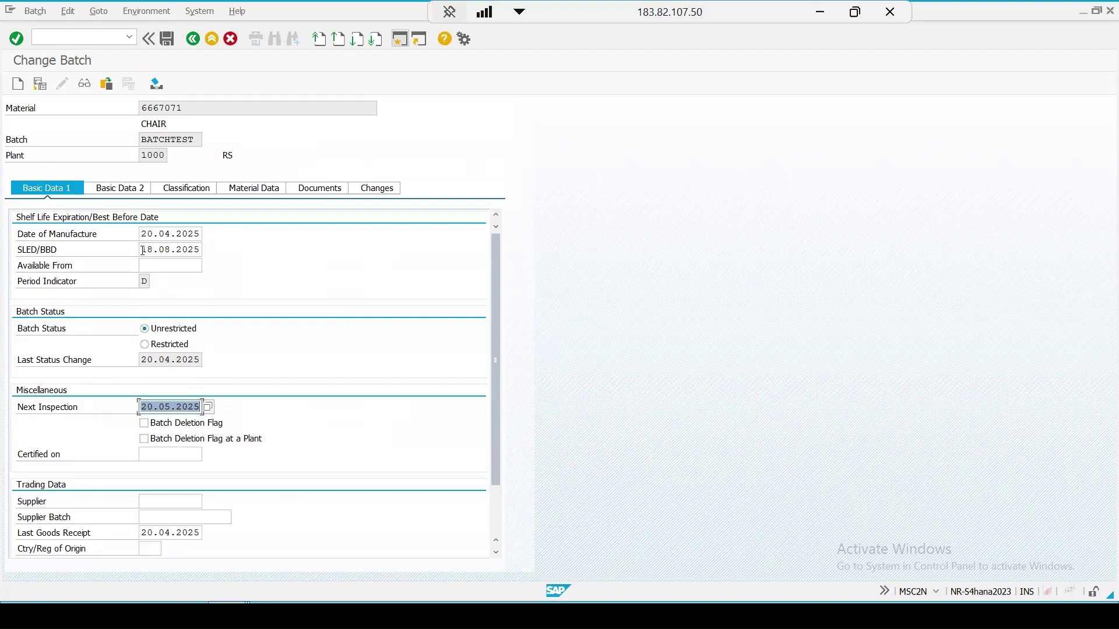
drag(143, 250, 261, 250)
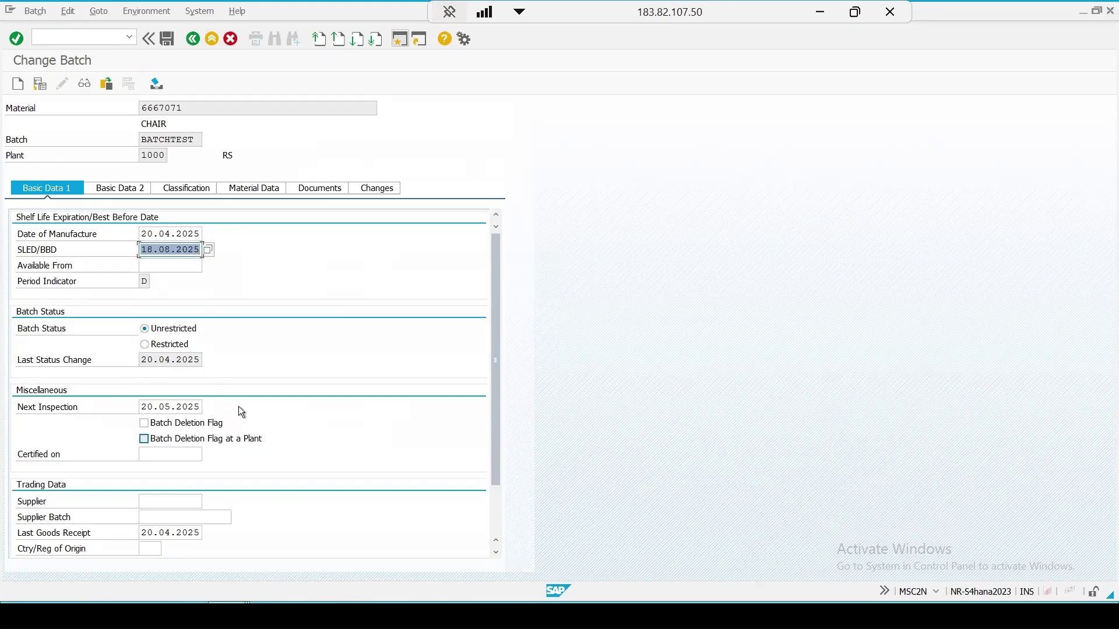